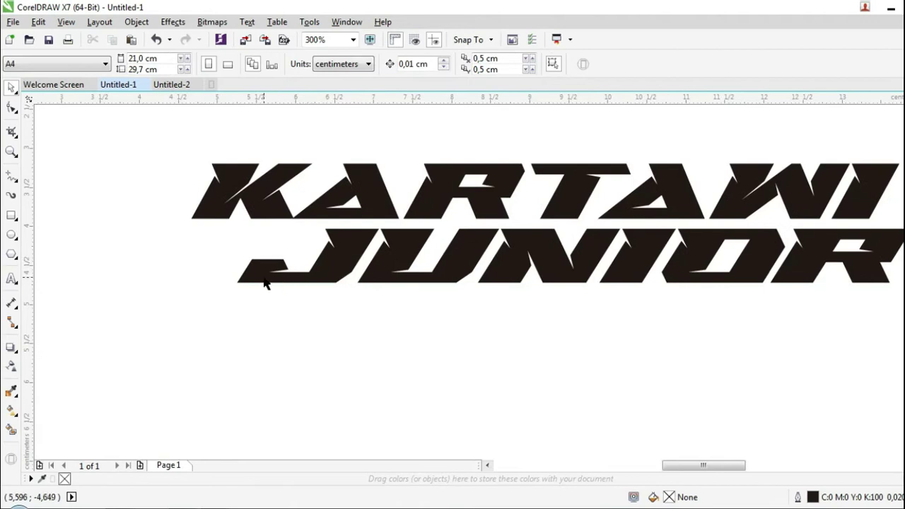
- Add a one-step inside contour of 0,025 cm to the two-line lettering and break the contour apart
scroll(177, 304, "up", 2)
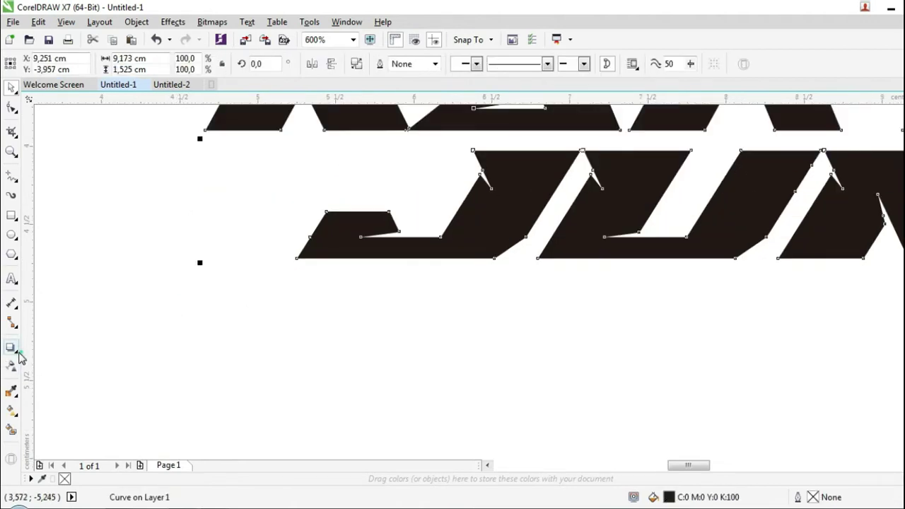
left_click(18, 355)
left_click(60, 361)
scroll(318, 244, "up", 2)
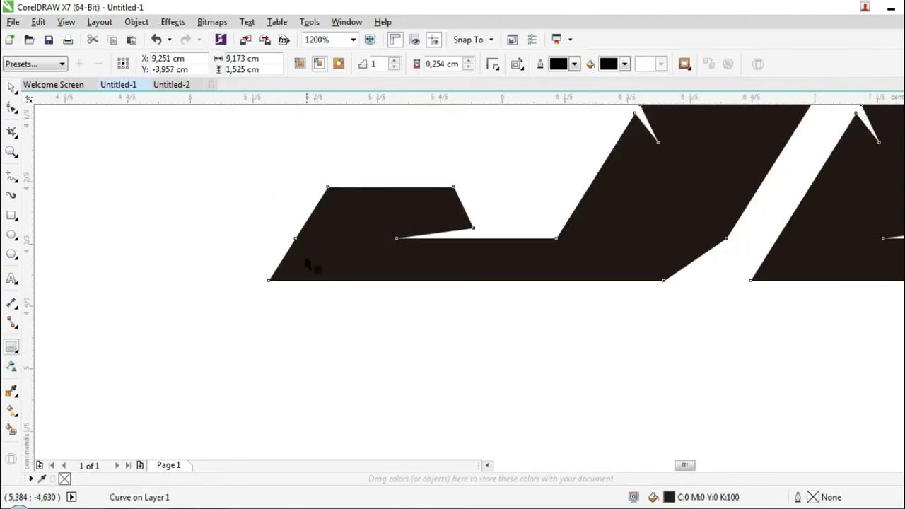
left_click_drag(270, 283, 289, 281)
scroll(195, 283, "down", 4)
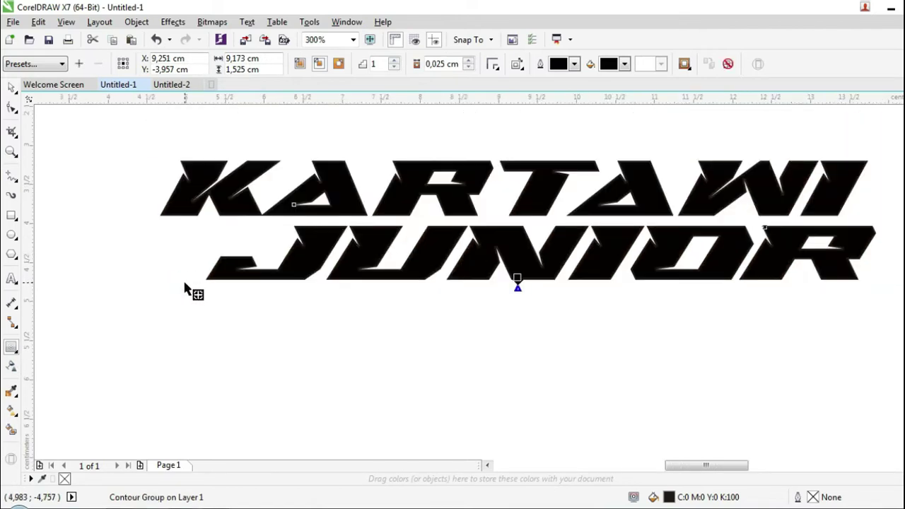
key("ctrl+k")
left_click(12, 88)
left_click(107, 154)
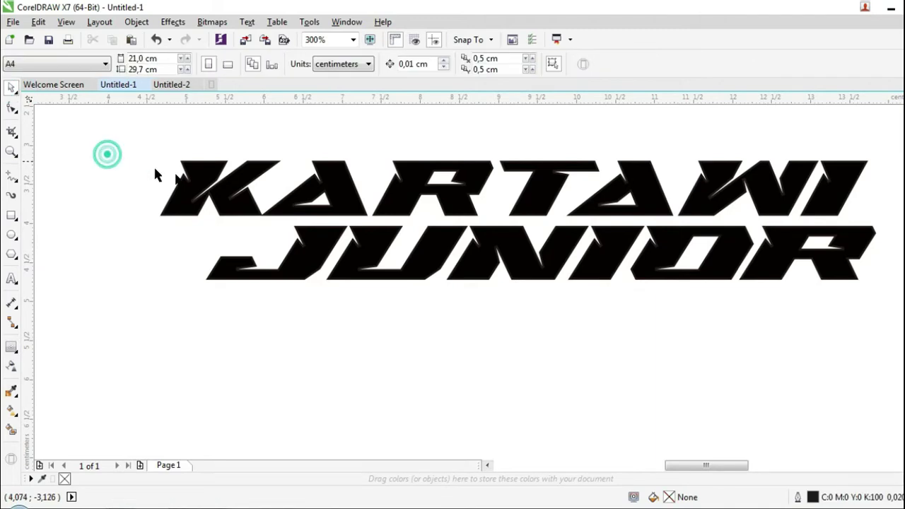
- Fill the outer lettering curve with 60% black
scroll(239, 220, "up", 2)
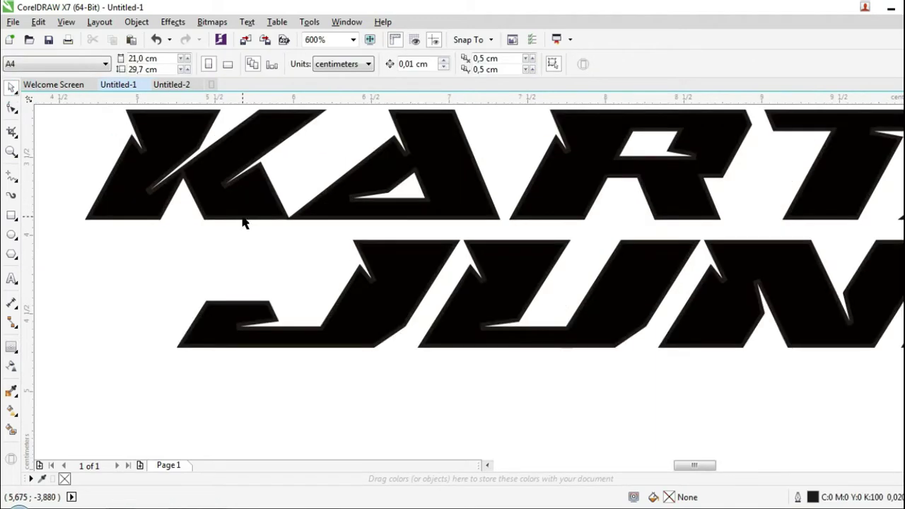
scroll(242, 222, "up", 2)
left_click(242, 220)
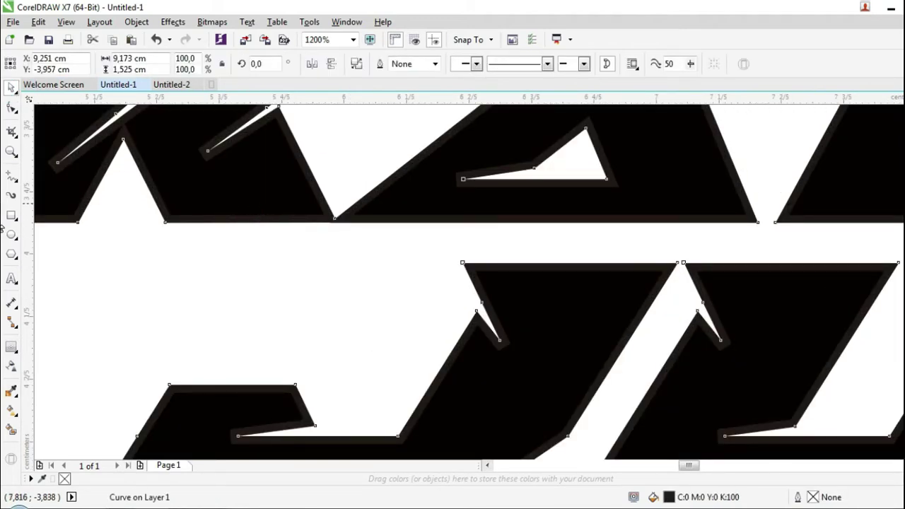
scroll(560, 217, "down", 2)
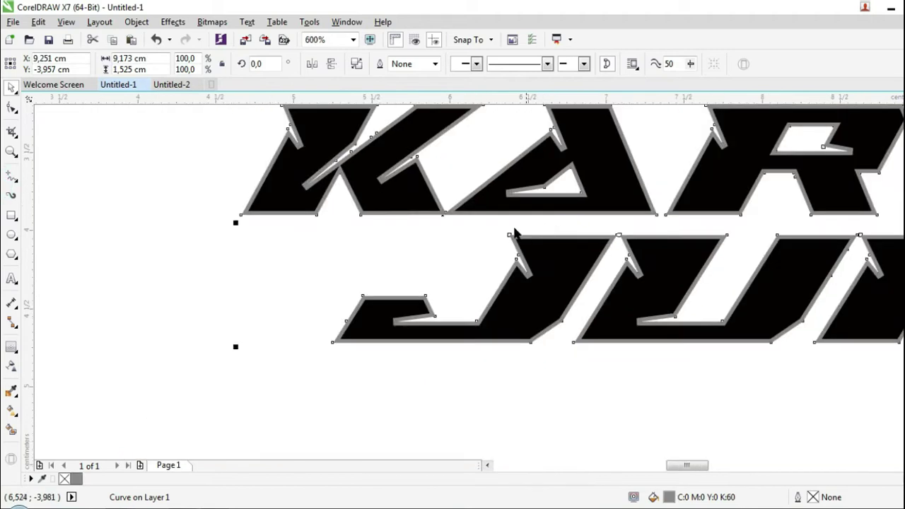
- Fill the inner lettering curve with 80% black and deselect it
left_click(438, 262)
left_click(483, 193)
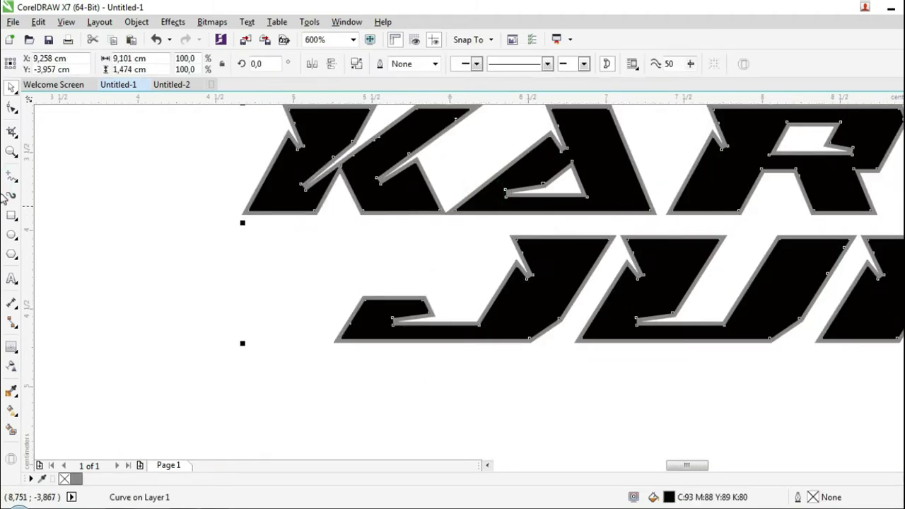
left_click(897, 207)
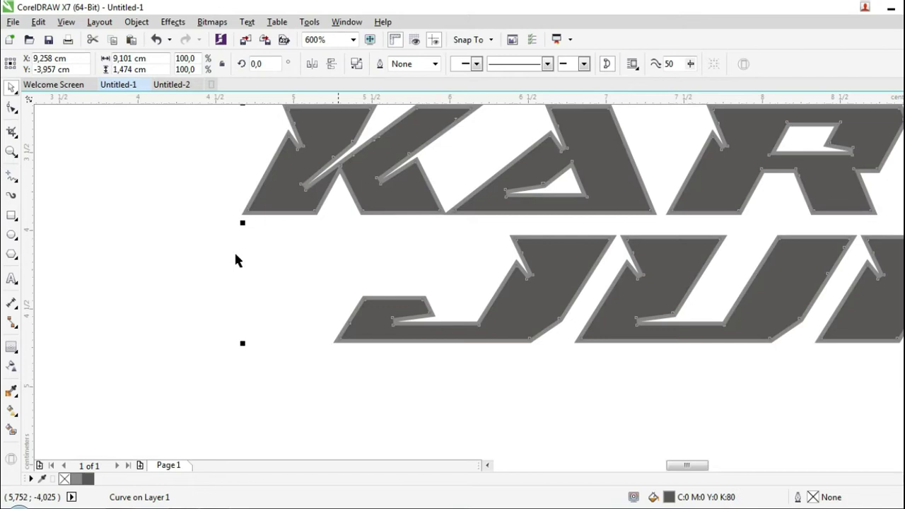
scroll(202, 319, "down", 2)
left_click(201, 322)
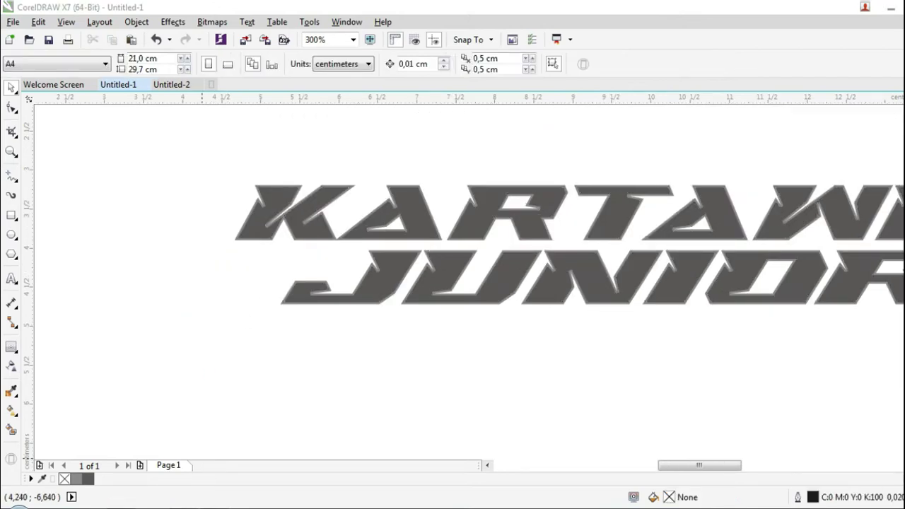
- Switch to the browser and look through the splash vector image results for a suitable ink splash
left_click(179, 508)
scroll(804, 239, "up", 3)
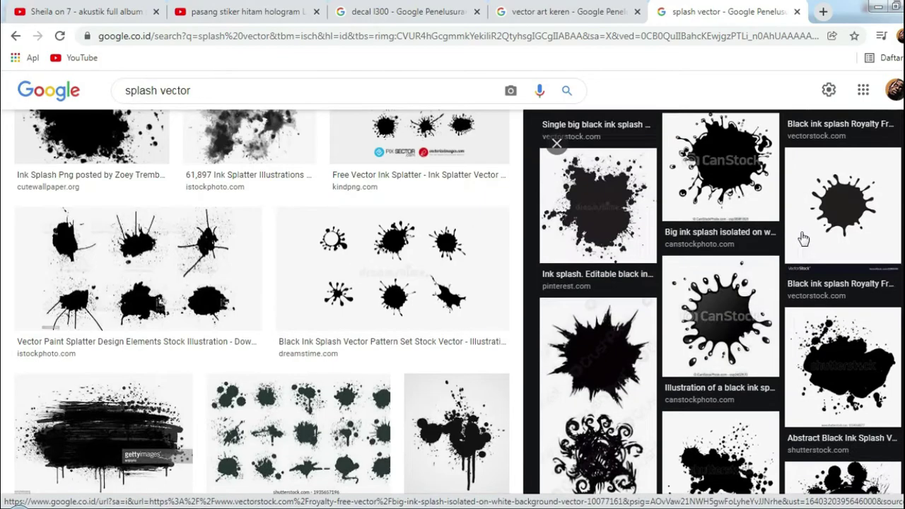
scroll(778, 255, "up", 2)
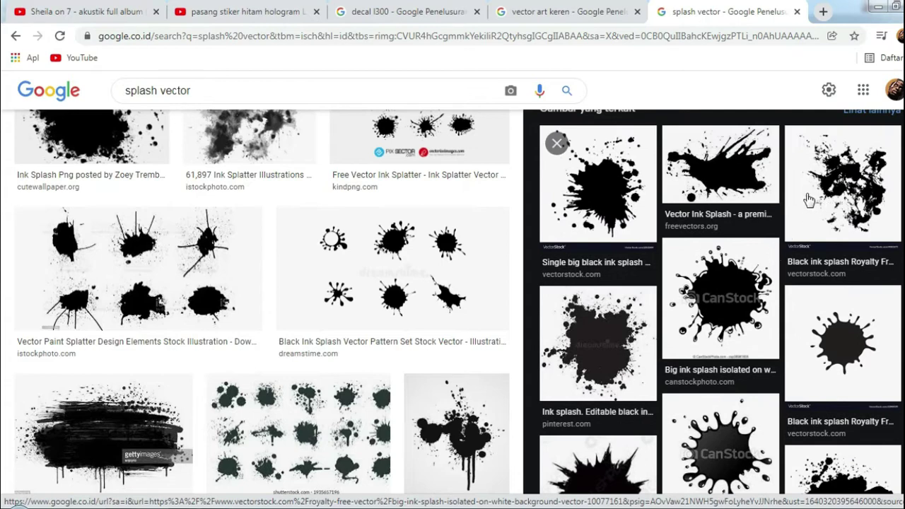
scroll(212, 233, "up", 1)
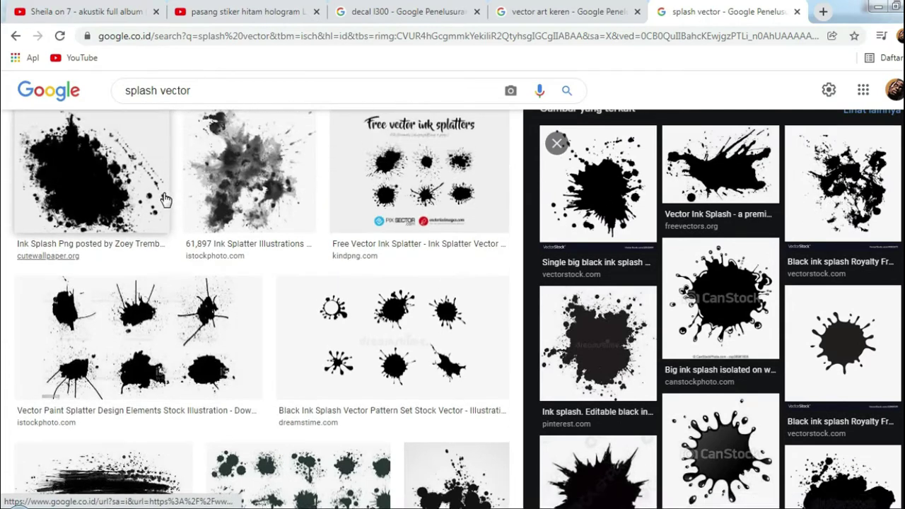
scroll(166, 210, "down", 4)
scroll(213, 276, "down", 6)
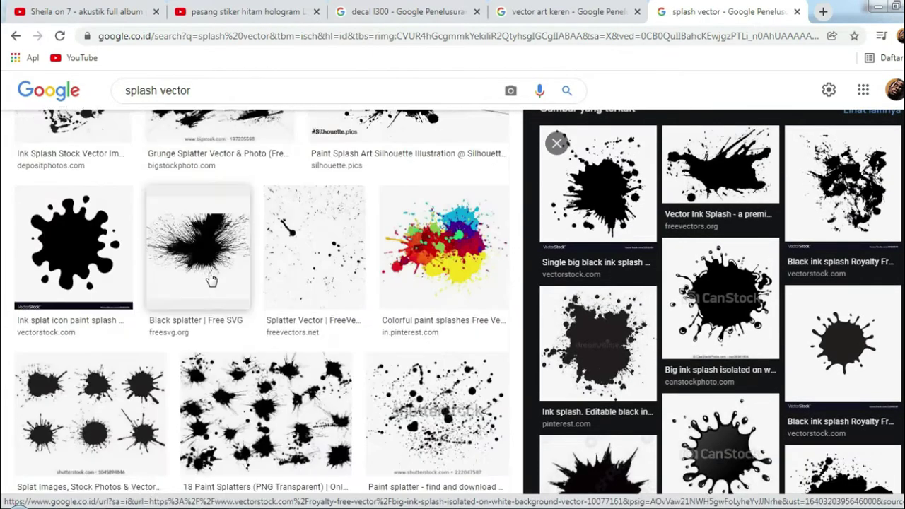
scroll(248, 294, "down", 6)
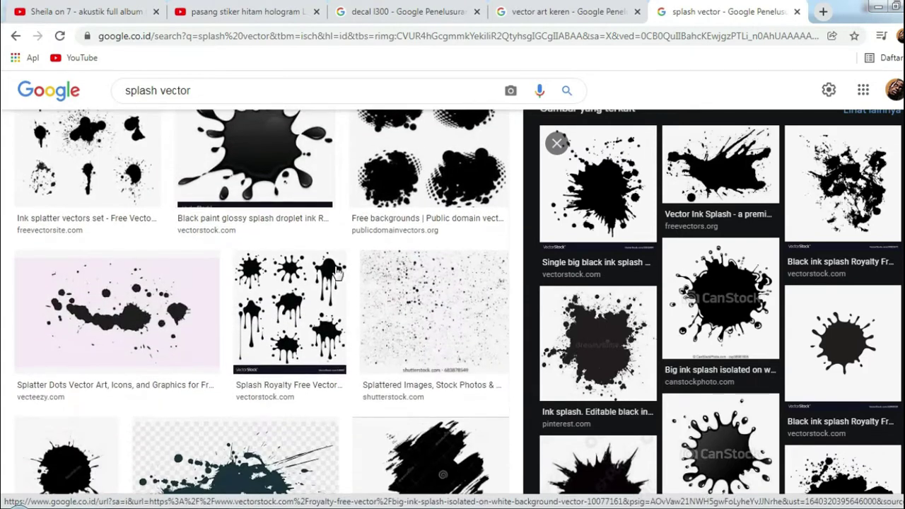
scroll(332, 275, "down", 3)
scroll(292, 283, "down", 3)
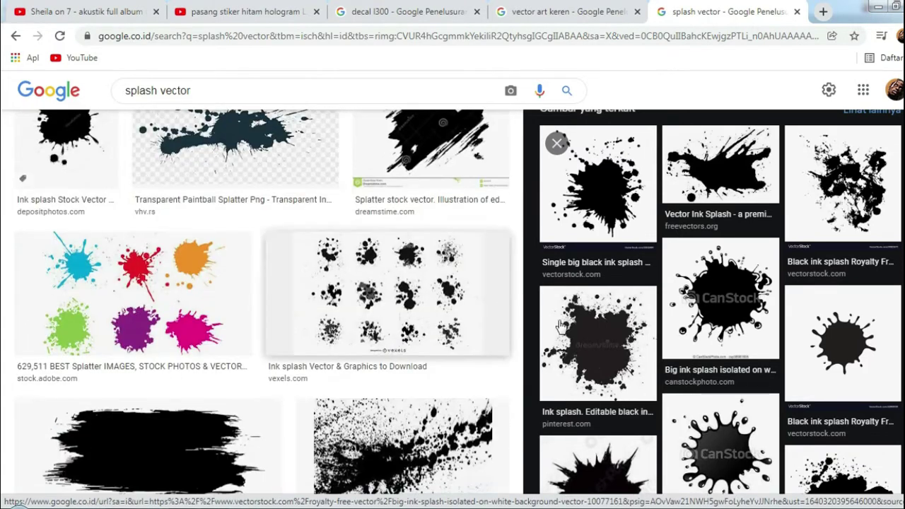
scroll(571, 338, "down", 2)
- Preview the 900 × 680 black ink splatter PNG with a transparent background and copy the image
left_click(571, 338)
scroll(707, 297, "down", 1)
left_click(829, 329)
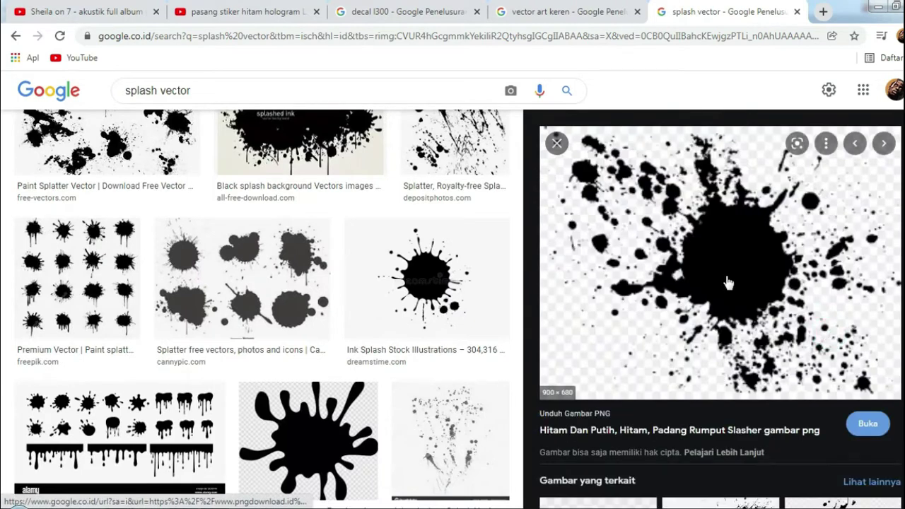
right_click(704, 259)
left_click(738, 418)
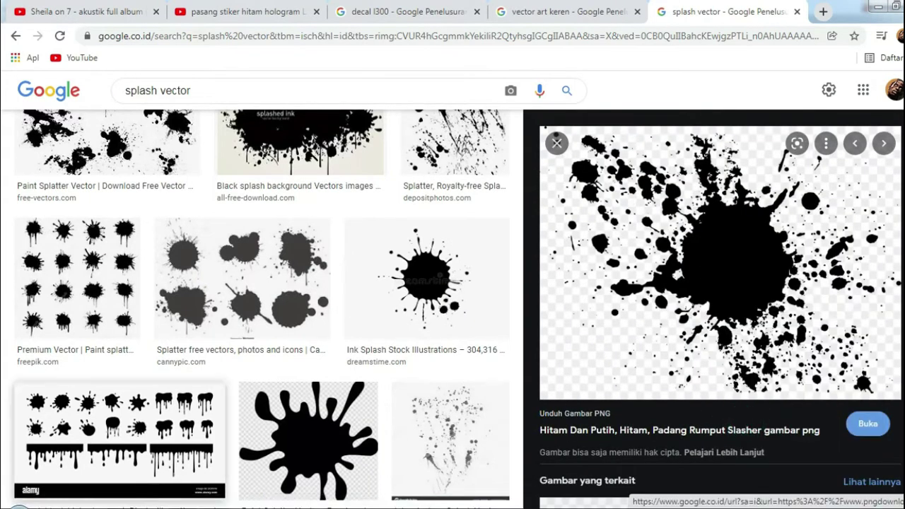
- Switch back to CorelDRAW, paste the splash image and place it in the empty area below the truck drawing
mouse_move(141, 478)
left_click(106, 433)
right_click(406, 350)
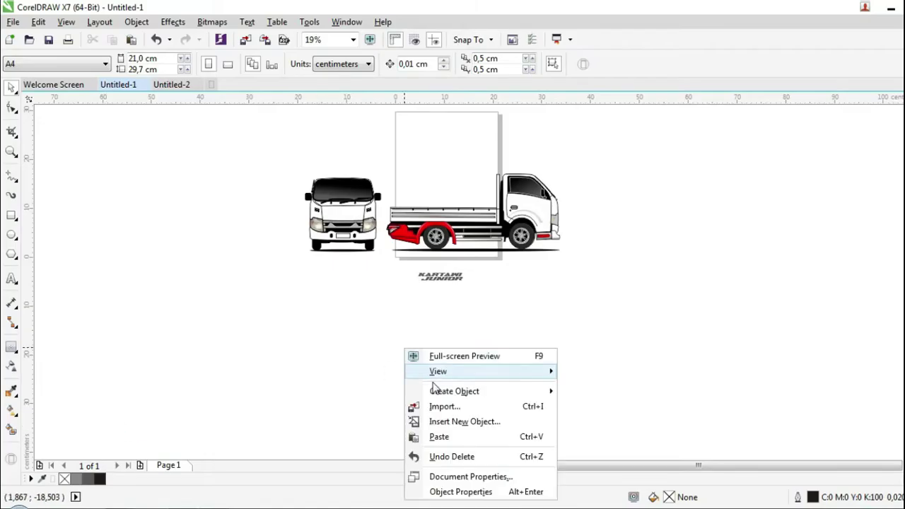
left_click(454, 440)
left_click_drag(446, 185, 617, 385)
- Convert the splash bitmap to vectors with an outline trace of type Logo, using increased detail
left_click(464, 64)
mouse_move(475, 109)
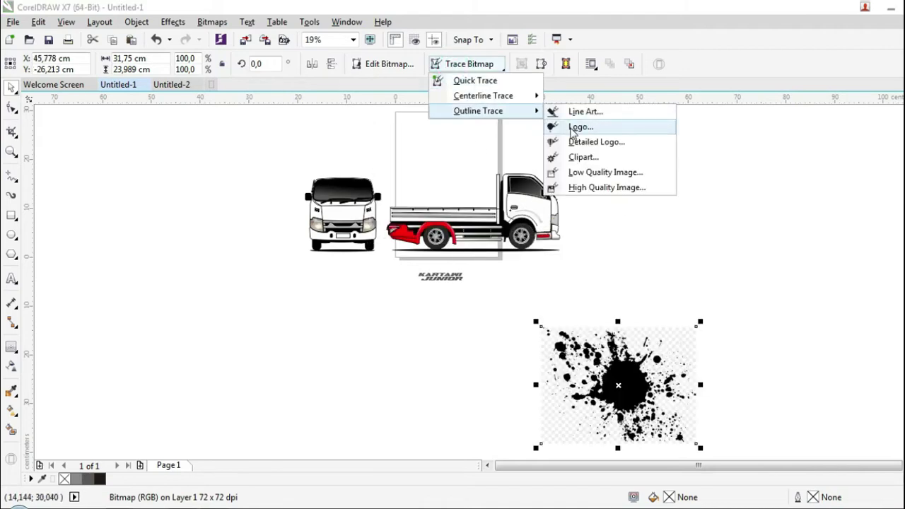
left_click(580, 125)
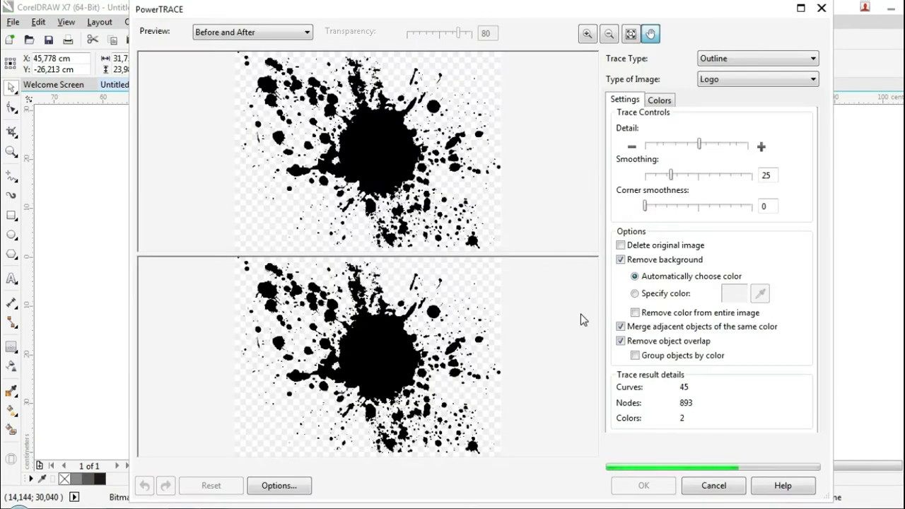
left_click(744, 146)
left_click(751, 147)
left_click(641, 487)
- Delete the original splash bitmap and combine the ungrouped traced pieces into a single curve
mouse_move(472, 365)
left_mouse_down()
mouse_move(453, 363)
mouse_move(645, 354)
left_mouse_up()
left_click(584, 362)
key("Delete")
left_click(433, 64)
left_click_drag(774, 259, 521, 449)
key("ctrl+l")
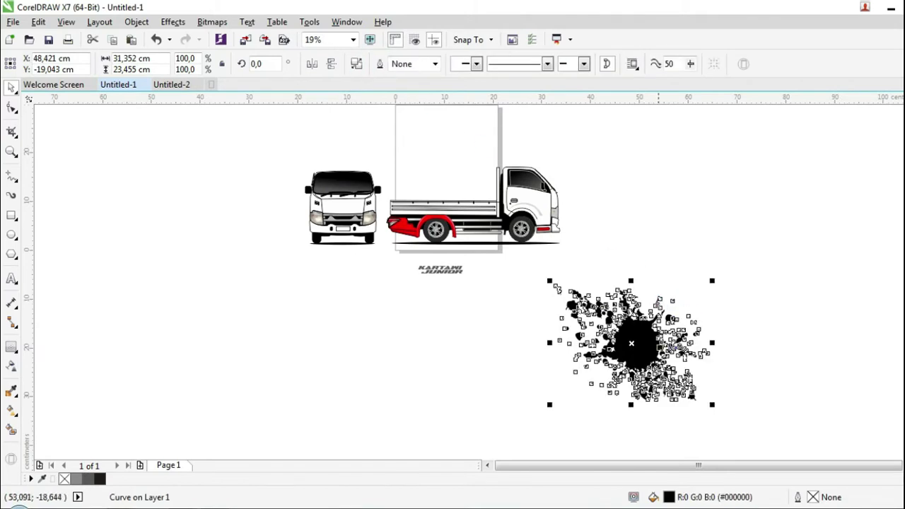
- Scale the splash curve down to about 33% and move it close to the lettering
left_click(709, 401)
left_click(640, 366)
left_click_drag(712, 405, 611, 327)
scroll(420, 306, "up", 1)
left_click_drag(726, 307, 561, 263)
scroll(461, 237, "up", 3)
scroll(610, 312, "down", 1)
scroll(408, 276, "up", 1)
scroll(268, 253, "down", 1)
left_click_drag(875, 327, 415, 387)
scroll(459, 319, "down", 2)
- Rotate the splash by about 36° and move it up to the lettering
left_click(463, 330)
left_click_drag(516, 383, 530, 346)
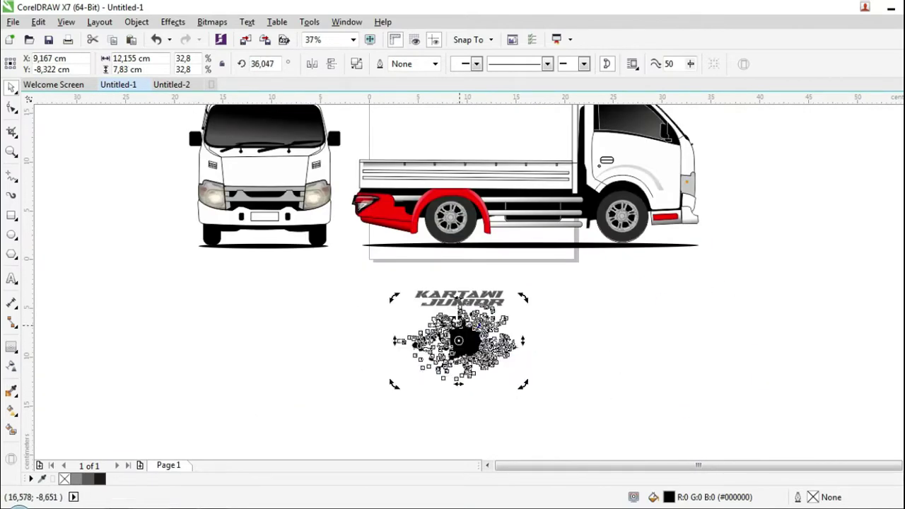
scroll(456, 324, "up", 2)
left_click(481, 363)
left_click_drag(481, 363, 467, 300)
scroll(670, 400, "down", 1)
- Shrink the splash to about 4,4 × 2,2 cm and place it over the J of JUNIOR
left_click_drag(688, 450, 518, 341)
scroll(502, 320, "up", 1)
scroll(503, 319, "up", 1)
left_click_drag(400, 279, 462, 345)
scroll(555, 352, "up", 2)
scroll(495, 343, "down", 1)
scroll(445, 347, "down", 1)
left_click_drag(561, 338, 625, 338)
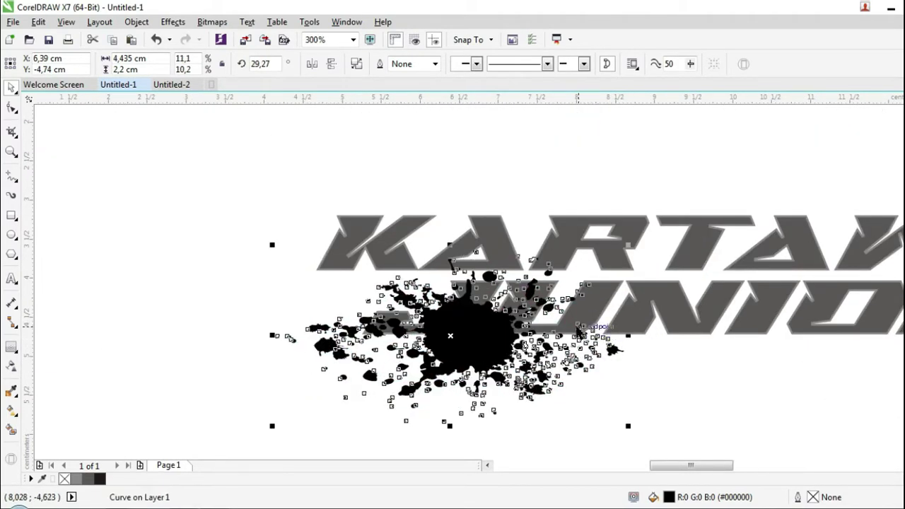
- Intersect the splash with the dark inner lettering at the J of JUNIOR
left_click(589, 303, "shift")
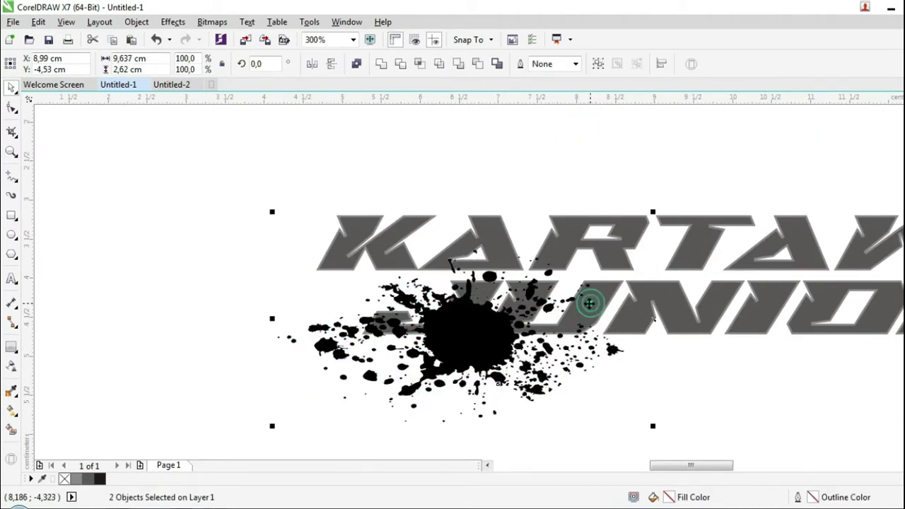
left_click(421, 68)
left_click(335, 388)
- Move the splash along the lettering and intersect it with the dark inner letters at two further positions
left_click_drag(430, 352, 570, 348)
left_click(764, 302, "shift")
left_click(418, 65)
scroll(340, 247, "down", 1)
left_click_drag(489, 304, 580, 307)
scroll(637, 276, "up", 1)
left_click(633, 276, "shift")
left_click(421, 67)
- Intersect the splash with the inner letters near the end of the lettering and move it clear below the text
left_click_drag(507, 329, 613, 320)
scroll(710, 272, "up", 2)
left_click(718, 270, "shift")
left_click(420, 66)
scroll(383, 142, "down", 2)
left_click_drag(375, 236, 474, 261)
scroll(476, 155, "up", 2)
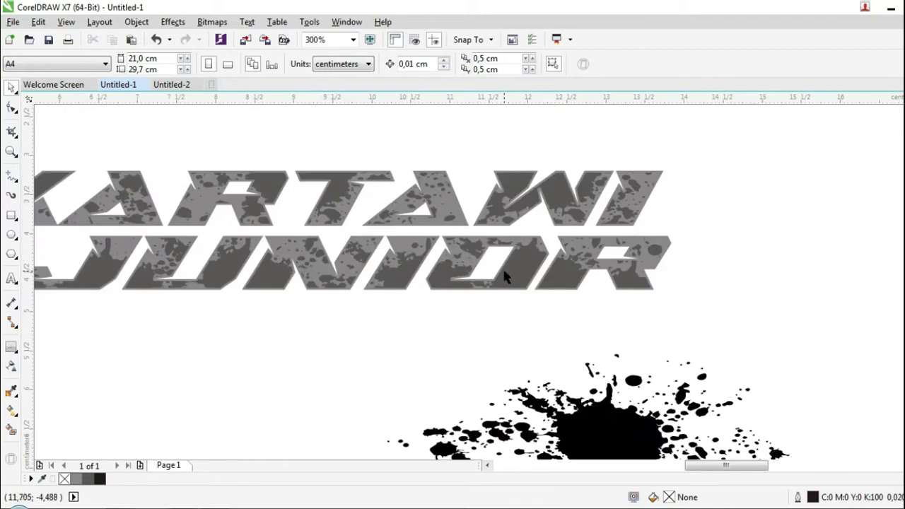
left_click(505, 276)
scroll(679, 283, "down", 1)
left_click_drag(700, 305, 562, 293)
left_click(708, 297)
- Add a one-step outside contour of 0,089 cm in black around the lettering and break it apart
scroll(357, 281, "up", 3)
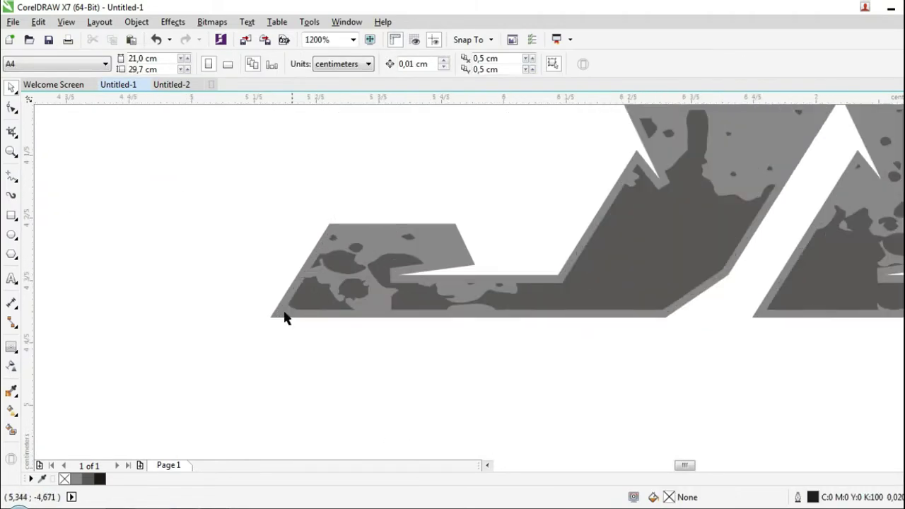
left_click(281, 315)
left_click(13, 347)
left_click_drag(270, 325, 242, 352)
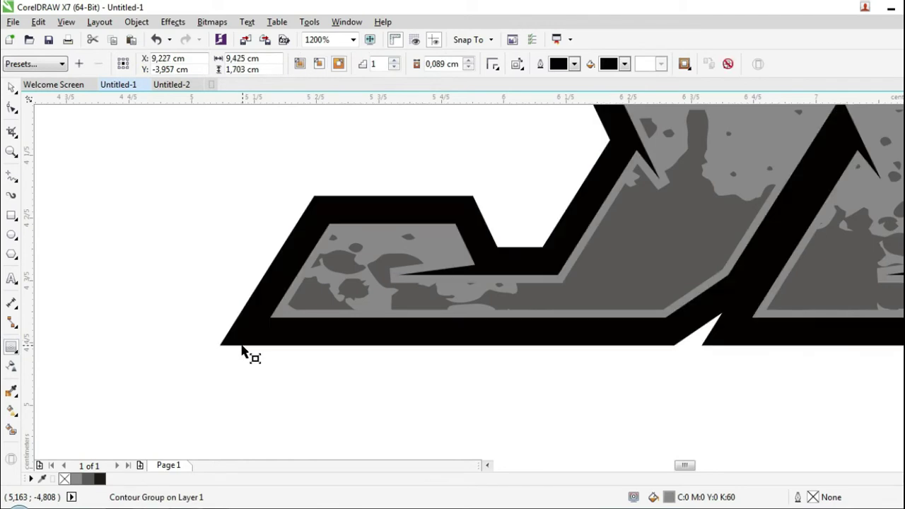
key("ctrl+k")
left_click(12, 88)
key("Escape")
- Fill the 60% black lettering curve with white
left_click(278, 310)
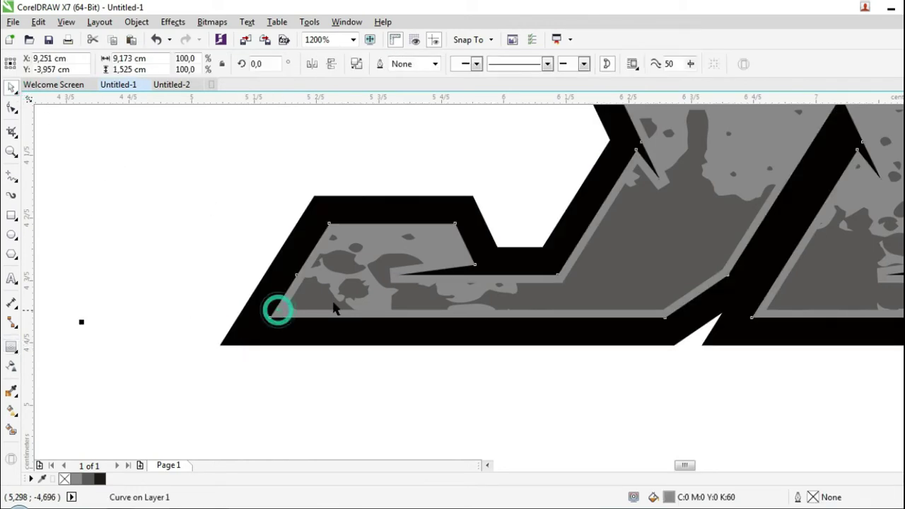
left_click(1, 244)
scroll(684, 248, "down", 5)
- Weld the dark splatter pieces inside JUNIOR into one curve and check it with a trial move that is undone
left_click_drag(884, 271, 481, 221)
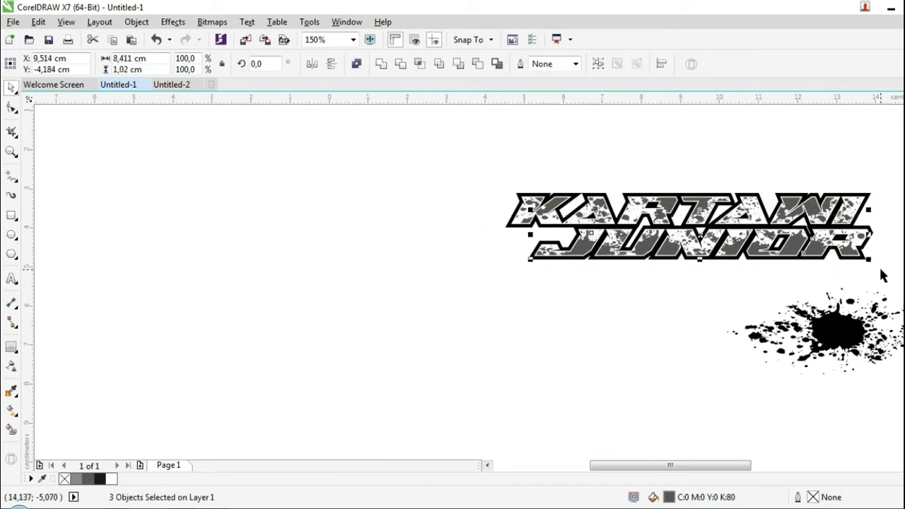
left_click(816, 267)
left_click(816, 248)
left_click(646, 245, "shift")
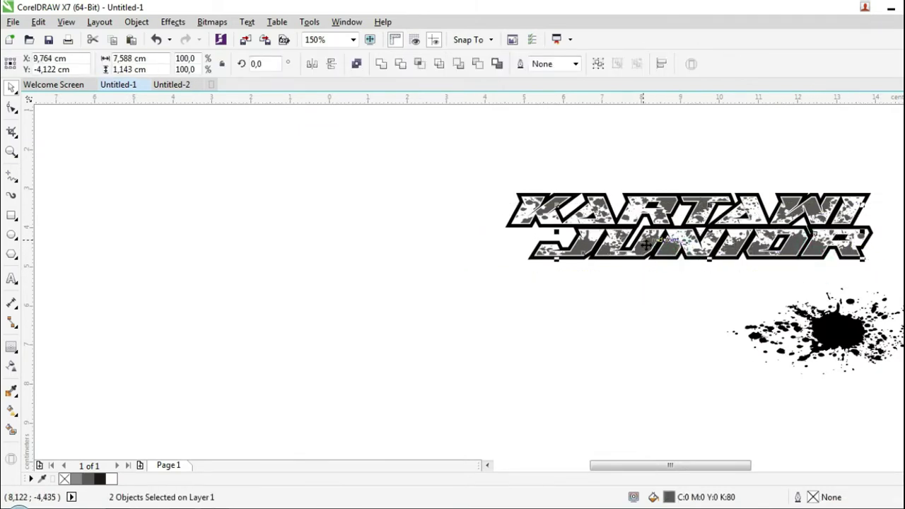
scroll(608, 248, "up", 2)
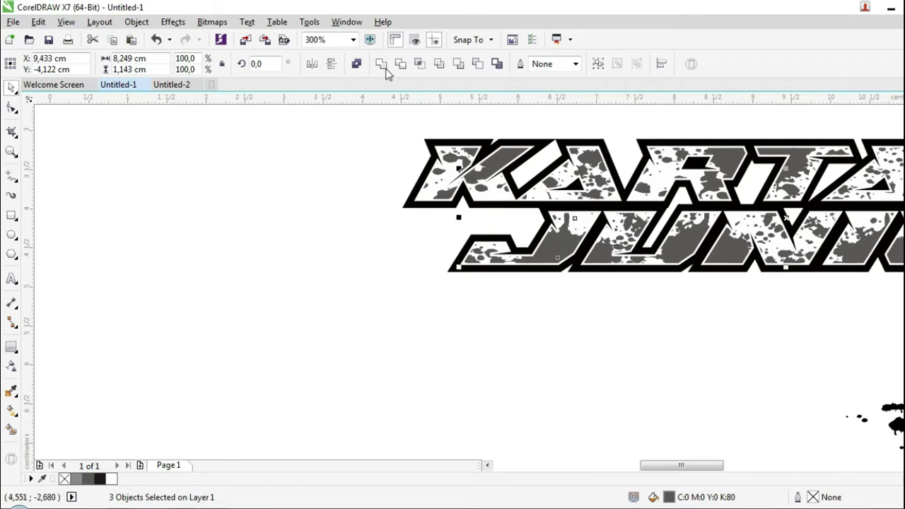
left_click(381, 63)
scroll(389, 176, "down", 1)
left_click_drag(549, 205, 540, 241)
key("ctrl+z")
- Weld the splatter piece at the I of JUNIOR to the joined curve, checking it with a trial move that is undone
scroll(617, 209, "up", 1)
scroll(617, 209, "up", 1)
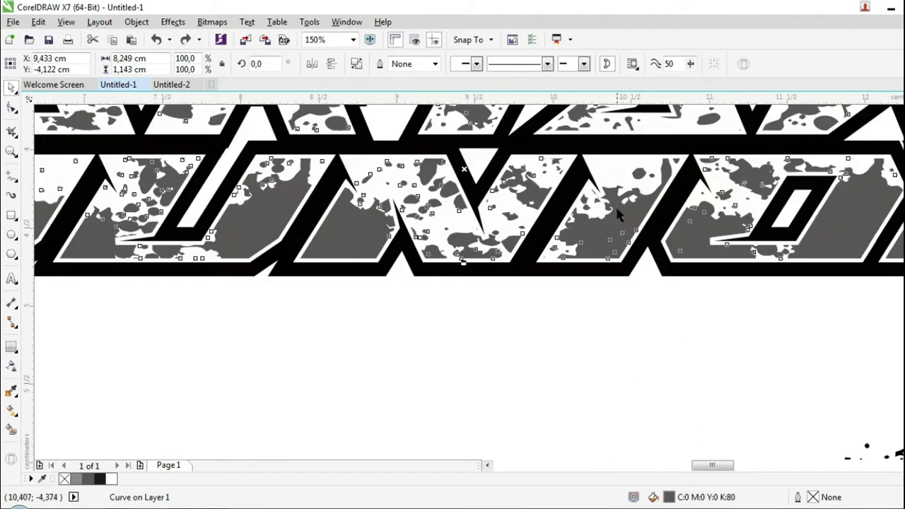
left_click(655, 194, "shift")
left_click(387, 68)
scroll(586, 184, "down", 1)
left_click_drag(639, 210, 629, 275)
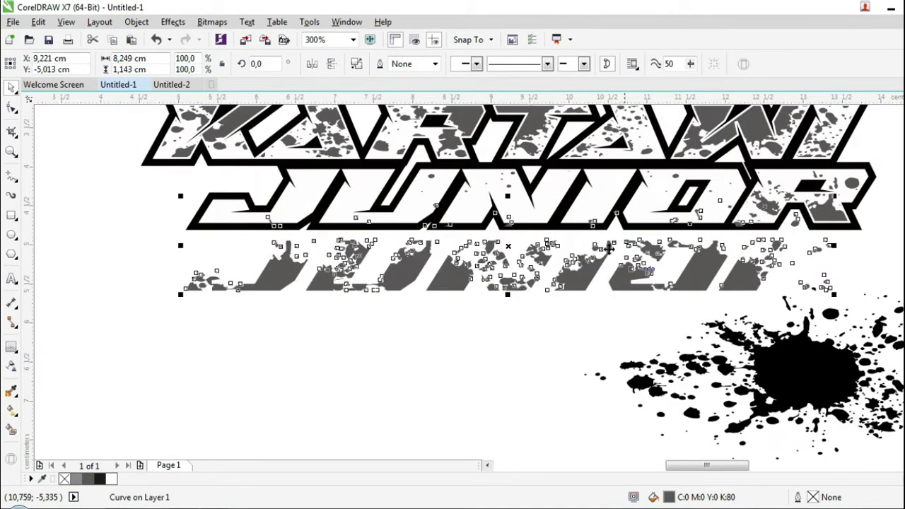
key("ctrl+z")
- Weld the remaining splatter piece at the end of JUNIOR to the joined curve, undoing the trial move used to check it
scroll(851, 208, "up", 1)
left_click(874, 150, "shift")
left_click(380, 64)
scroll(775, 208, "down", 1)
left_click_drag(692, 200, 681, 247)
key("ctrl+z")
- Weld the upper line's three splatter pieces together and weld the result with the JUNIOR splatter into a single curve
scroll(582, 241, "down", 1)
scroll(531, 183, "up", 1)
left_click(847, 182)
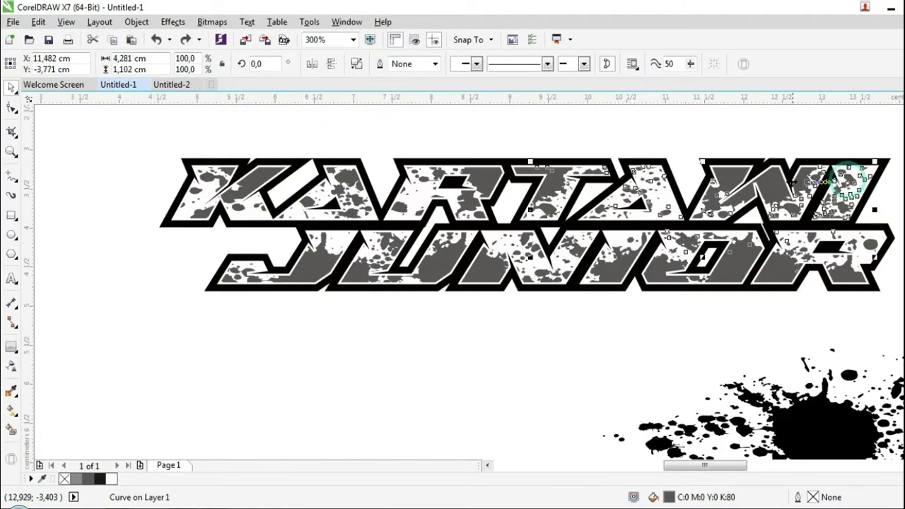
left_click(477, 177, "shift")
left_click(271, 169, "shift")
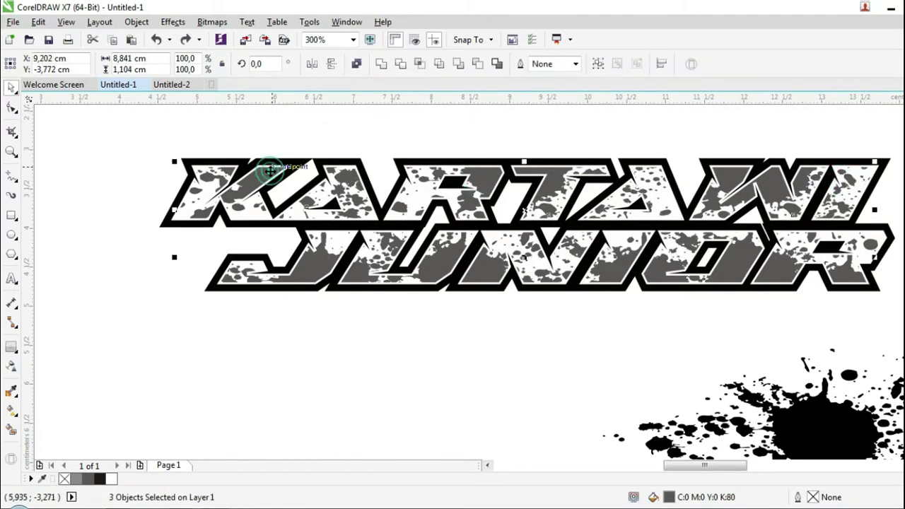
left_click(381, 63)
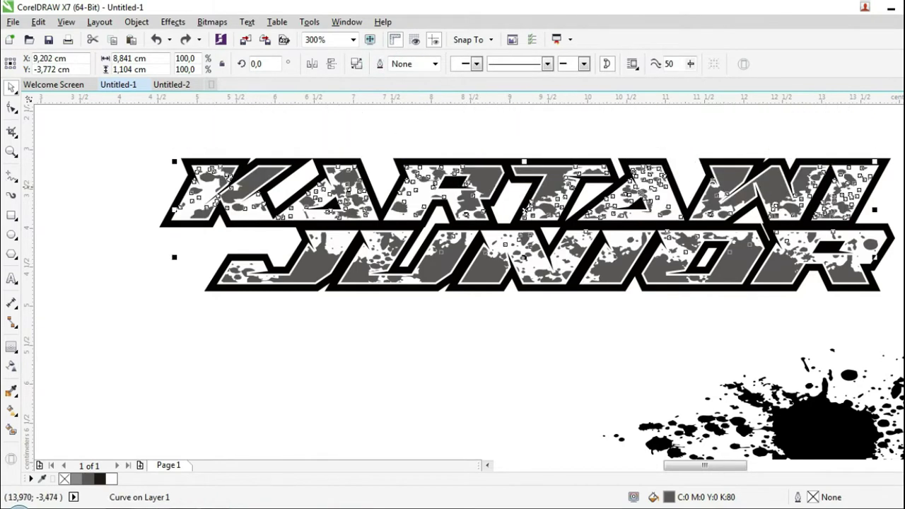
left_click(775, 267, "shift")
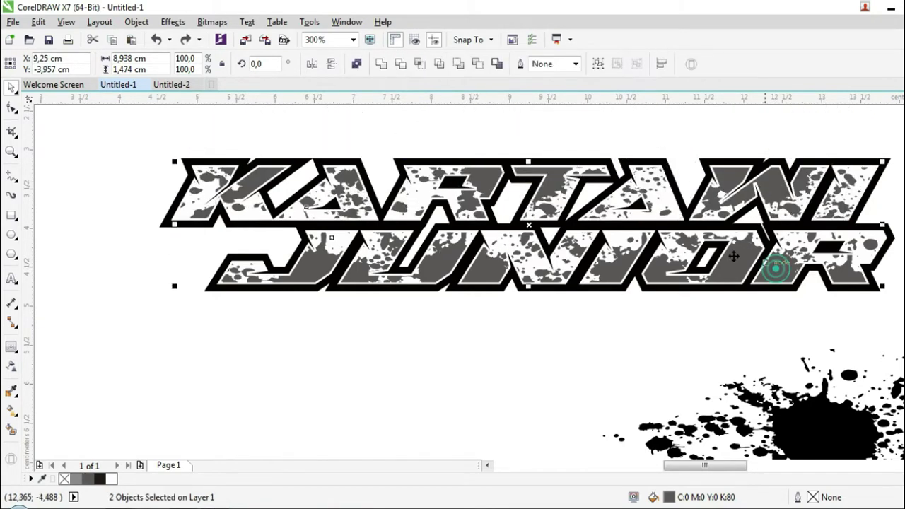
left_click(381, 63)
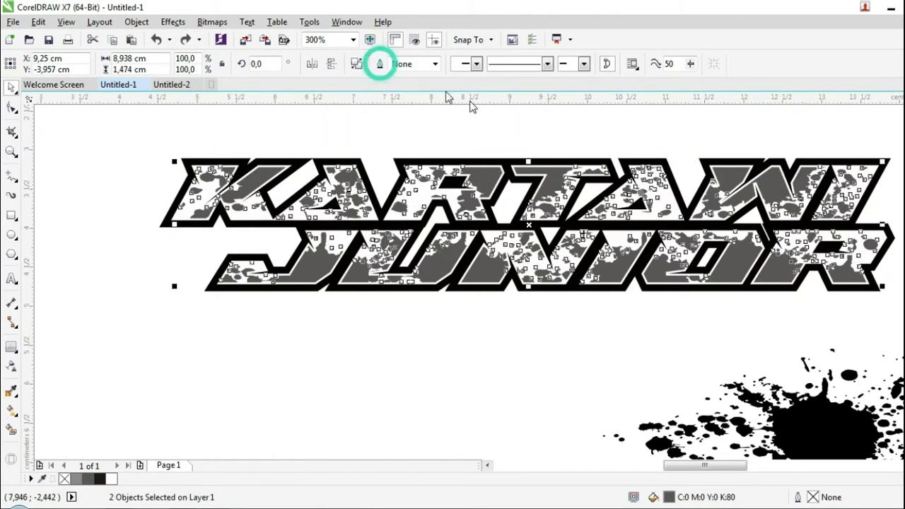
- Fill the joined splatter curve with 30% black
left_click(685, 324)
scroll(177, 219, "up", 2)
left_click(181, 223)
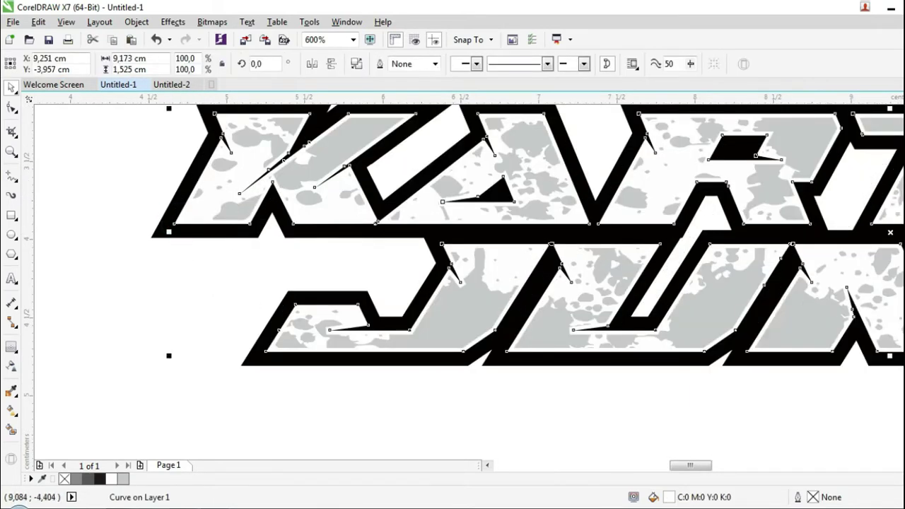
- Try a 50% black fill on the lettering's black outer outline and undo it
left_click(244, 359)
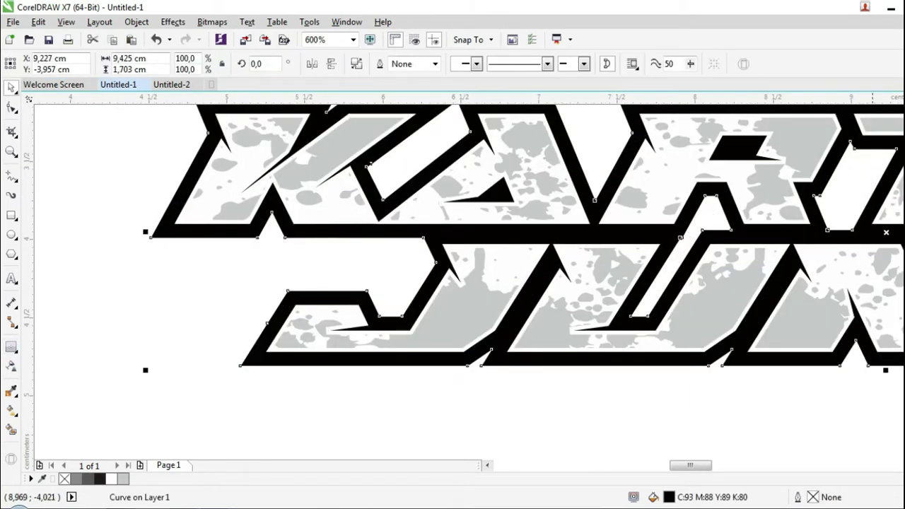
left_click(904, 216)
scroll(241, 296, "down", 2)
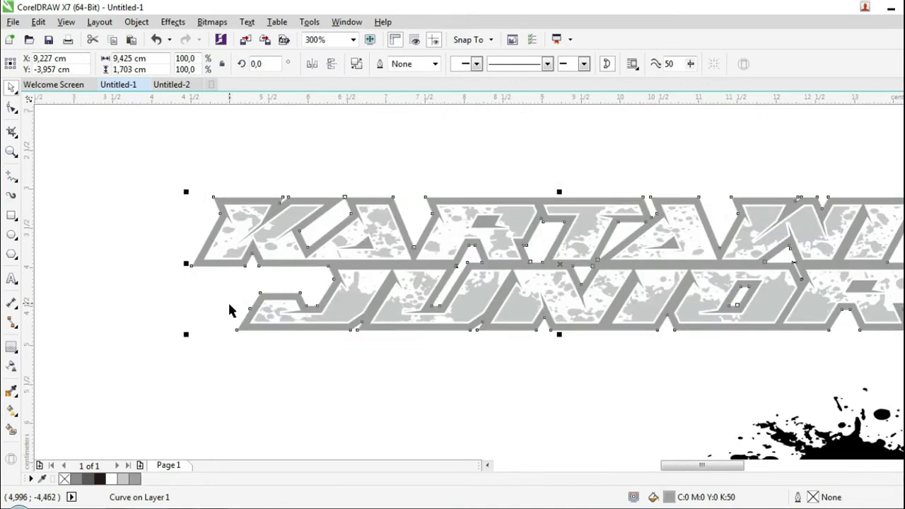
key("ctrl+z")
- Add an outside contour around the black outline as a separate curve and fill it with white
scroll(240, 329, "up", 2)
scroll(240, 346, "up", 2)
mouse_move(241, 346)
left_mouse_down()
mouse_move(222, 358)
mouse_move(234, 358)
left_mouse_up()
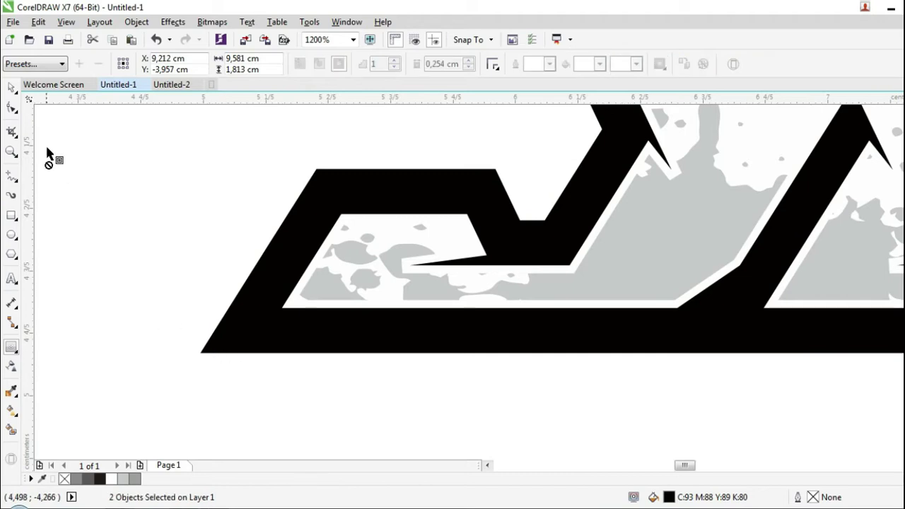
key("space")
left_click(77, 162)
left_click(206, 344)
left_click(4, 254)
scroll(299, 237, "down", 2)
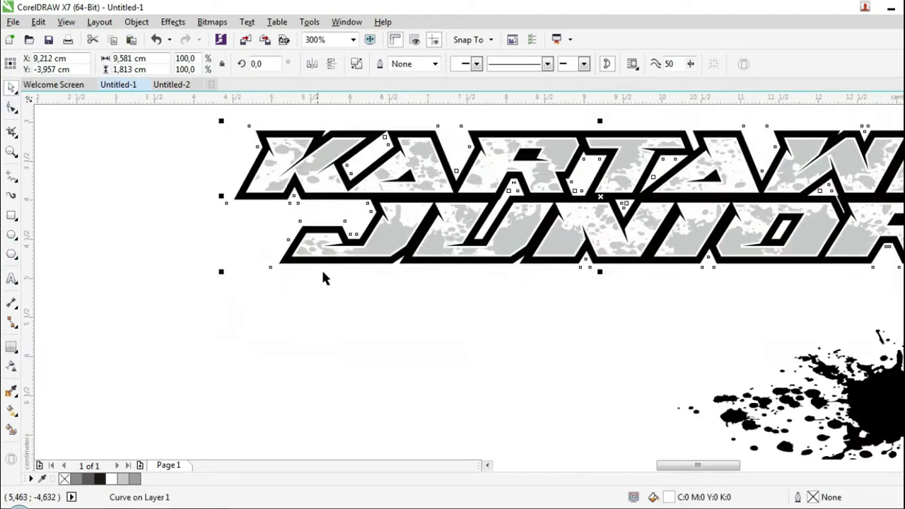
- Fill the lettering's white inline curve with yellow
left_click(394, 297)
scroll(297, 257, "up", 2)
left_click(776, 243)
scroll(776, 244, "up", 1)
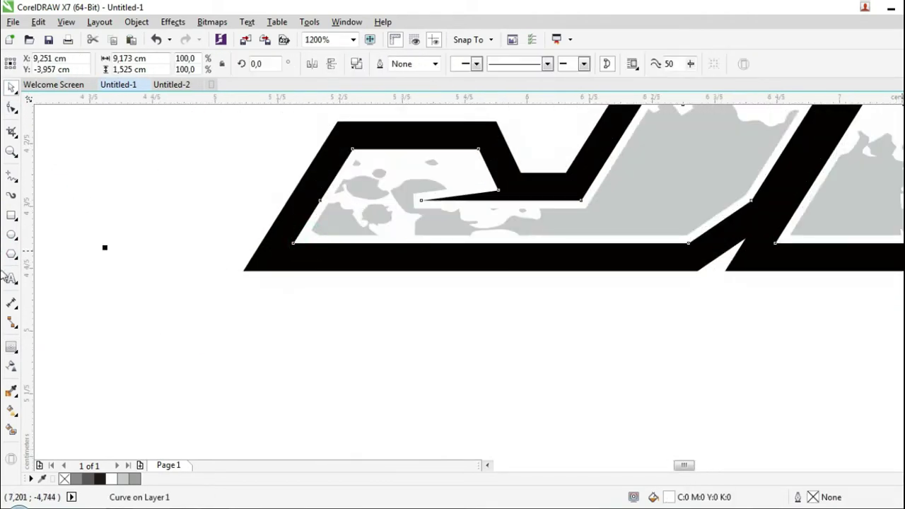
left_click(3, 296)
- Fill the splatter curve inside the lettering with a deeper golden yellow
scroll(380, 296, "down", 2)
left_click(394, 300)
left_click(446, 267)
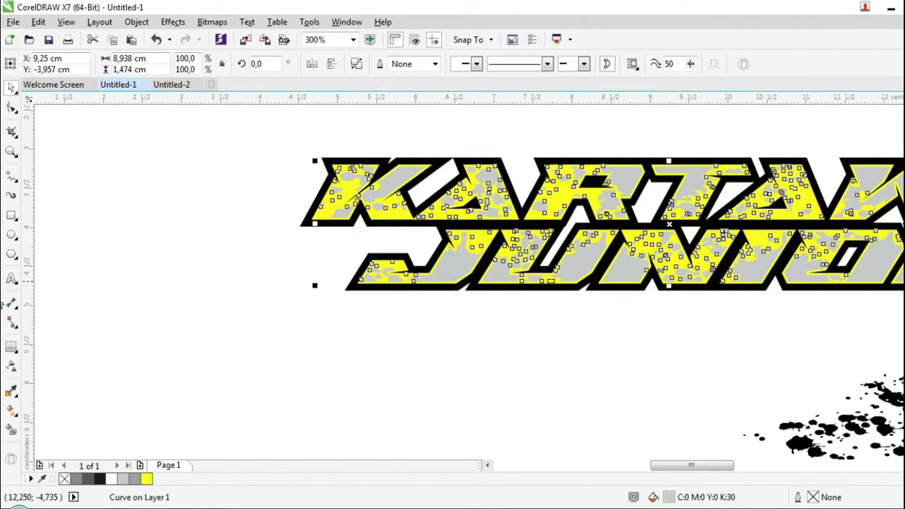
left_click(2, 300)
double_click(677, 499)
left_click_drag(606, 353, 721, 373)
left_click(854, 394)
- Move the black ink splat aside and place all the lettering parts just below the page's lower edge
scroll(479, 378, "down", 1)
left_click_drag(599, 400, 224, 390)
left_click_drag(284, 221, 771, 367)
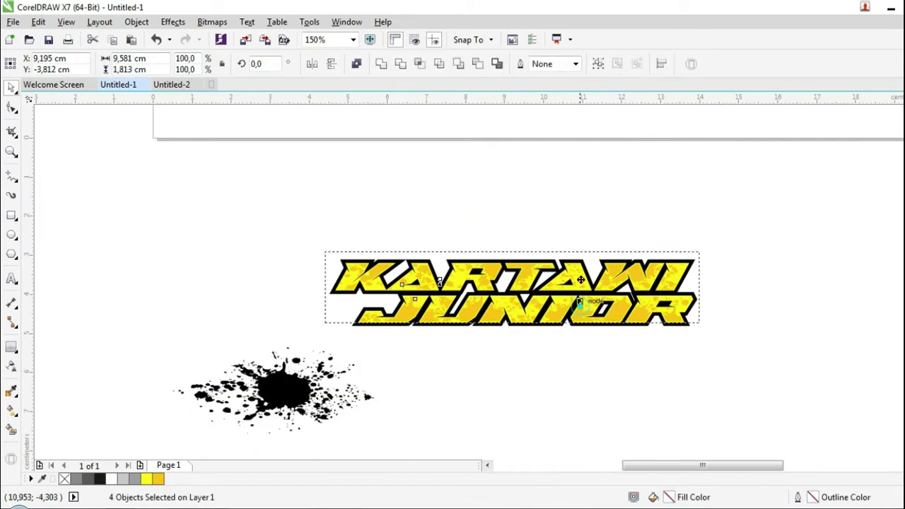
left_click_drag(579, 305, 527, 190)
left_click(469, 259)
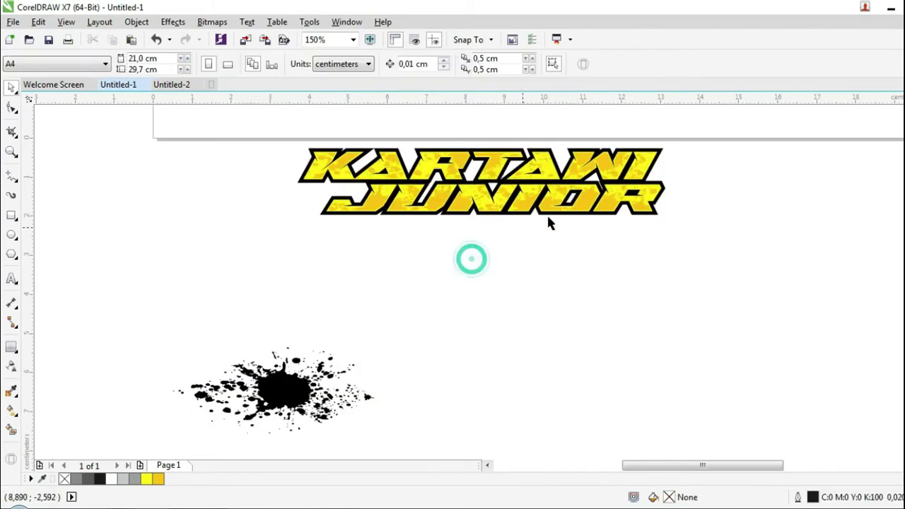
- Copy the white outer contour slightly down and to the right, and weld the copy with the original
scroll(659, 162, "up", 1)
left_click(659, 170)
key("ctrl+d")
left_click_drag(686, 140, 674, 155)
scroll(690, 138, "up", 1)
left_click(662, 128, "shift")
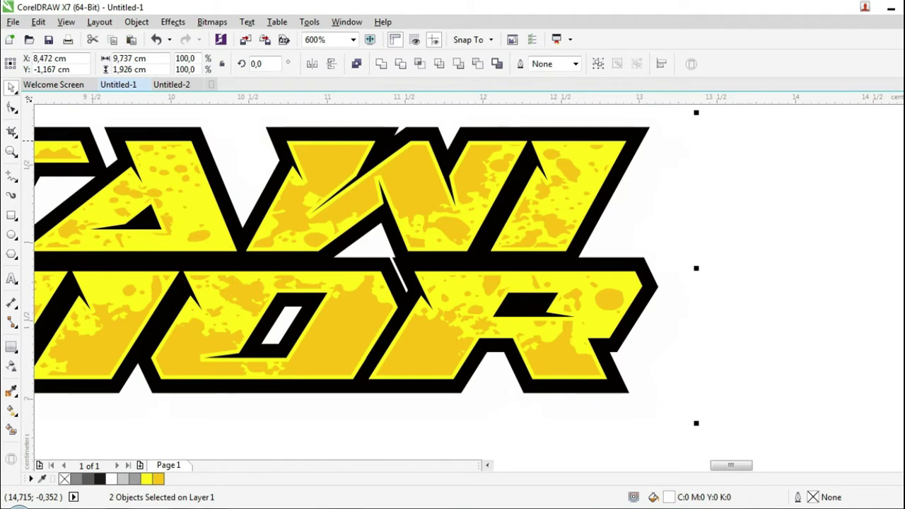
left_click(904, 145)
key("ctrl+z")
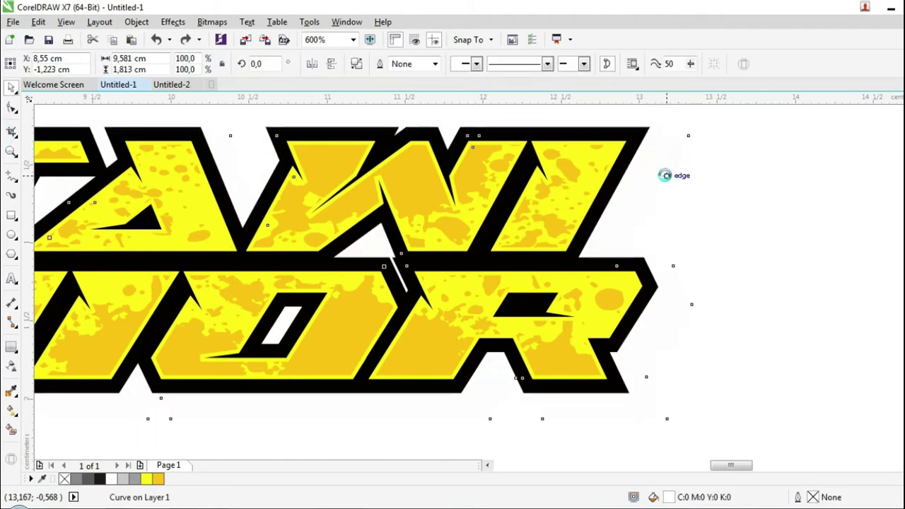
left_click(659, 127, "shift")
left_click(382, 65)
- Group the four curves that make up the two-line lettering
scroll(714, 194, "down", 2)
left_click_drag(763, 293, 309, 157)
scroll(433, 256, "down", 1)
left_click(599, 64)
- Enlarge the lettering group to 209% and place it on the side of the truck bed
scroll(443, 280, "down", 1)
left_click_drag(511, 246, 612, 226)
left_click_drag(554, 253, 570, 188)
scroll(570, 188, "up", 1)
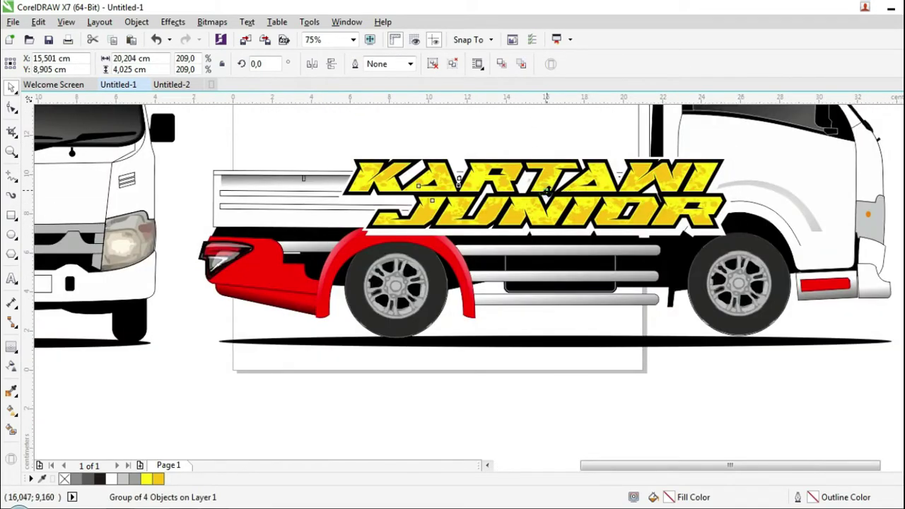
- Reduce the lettering group to about 163% and tilt it about 2.8° across the front of the truck bed
left_click(330, 241)
left_click(418, 216)
left_click_drag(333, 239, 419, 223)
left_click_drag(531, 176, 505, 195)
left_click_drag(712, 242, 712, 221)
left_click(565, 209)
left_click_drag(710, 152, 716, 168)
left_click(513, 394)
- Draw a rectangle about 5.87 × 3.43 cm over the rear of the truck bed and move it below the truck
left_click(12, 215)
left_click_drag(208, 165, 331, 240)
left_click(12, 86)
scroll(269, 184, "down", 2)
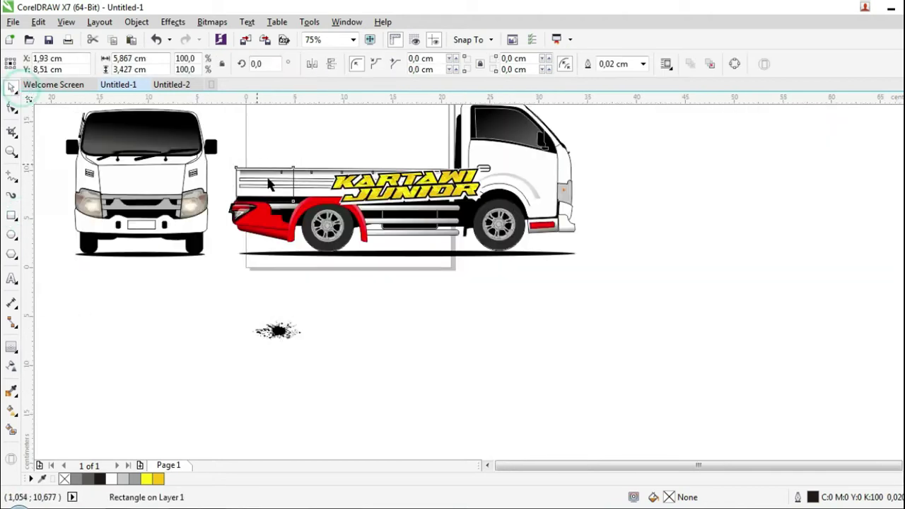
left_click_drag(267, 184, 345, 285)
scroll(340, 285, "up", 2)
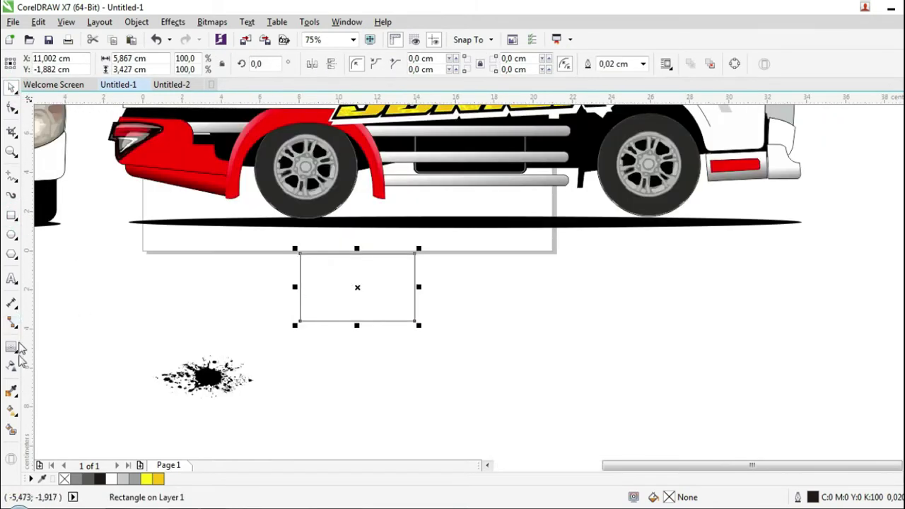
- Fill the rectangle with the red sampled from the truck's rear bumper and enlarge it to about 4.75 cm high
left_click(11, 390)
left_click(170, 165)
left_click(319, 259)
left_click(11, 86)
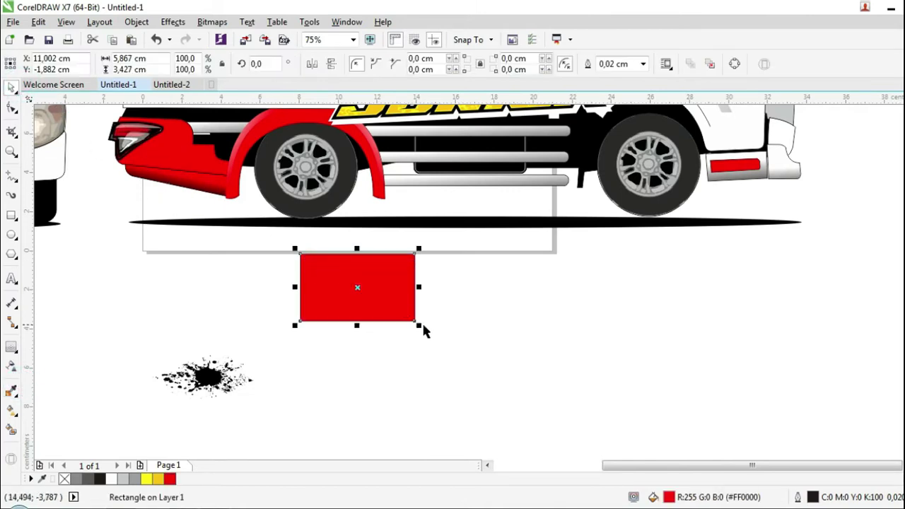
left_click_drag(420, 326, 461, 348)
left_click(497, 350)
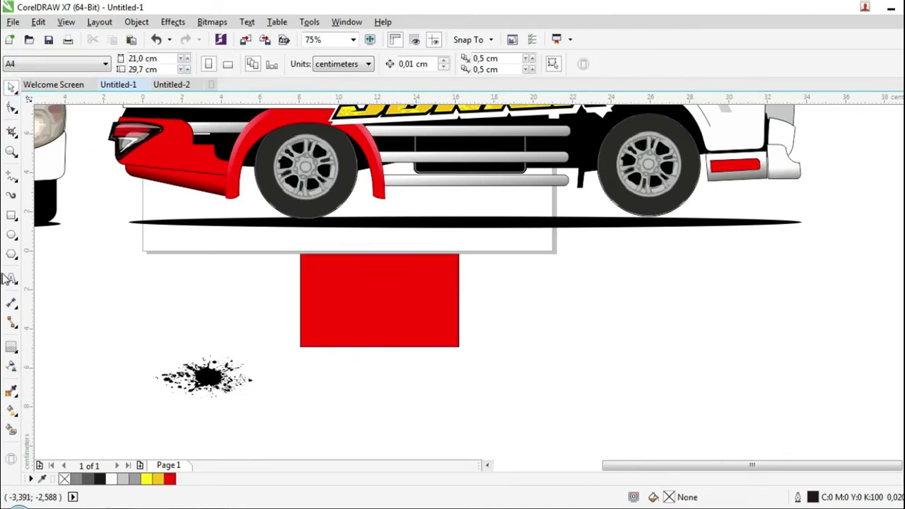
- Draw a rectangle about 1.9 × 4.75 cm against the red block's right edge and place a copy beside it
left_click(10, 215)
mouse_move(460, 254)
left_mouse_down()
mouse_move(506, 331)
mouse_move(497, 348)
left_mouse_up()
left_click_drag(470, 276, 505, 285)
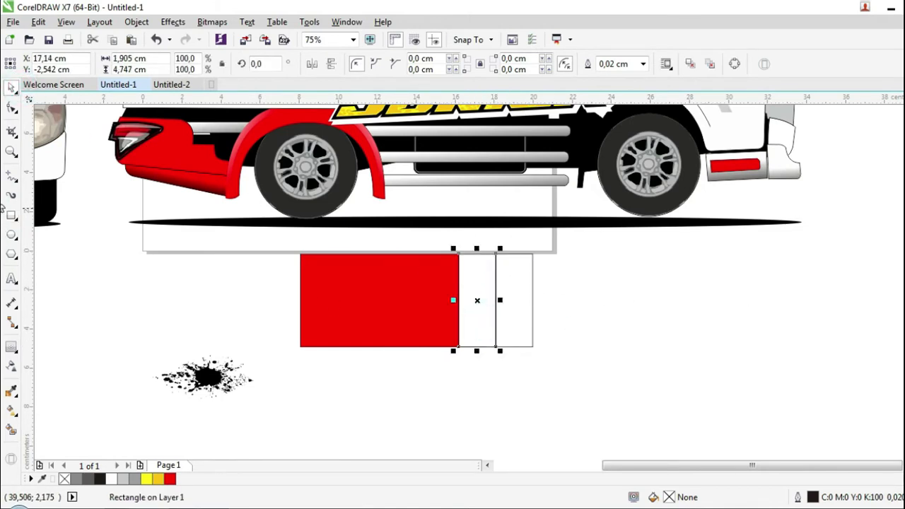
- Fill the narrow rectangle beside the red block with medium grey and the outer one with light grey
left_click(1, 201)
left_click(524, 298)
left_click(1, 223)
left_click(778, 309)
left_click(479, 317)
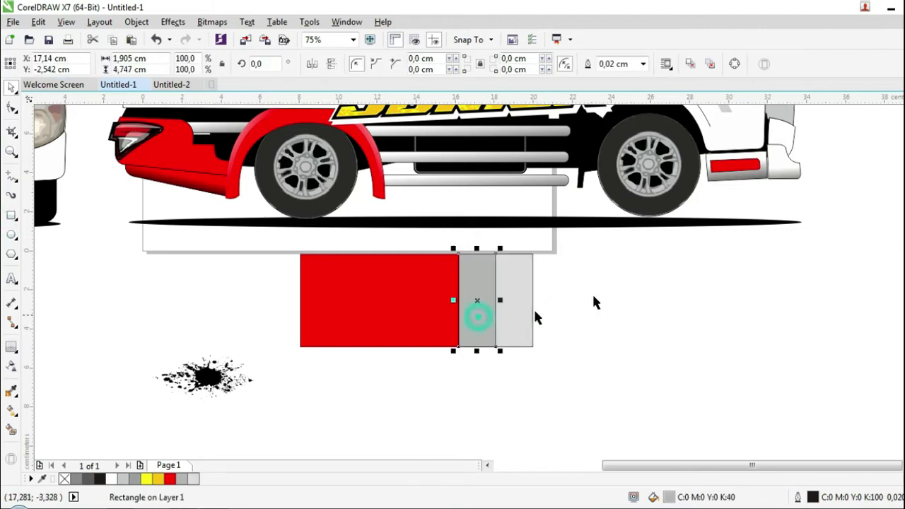
left_click(1, 198)
left_click(782, 299)
- Remove the outlines of the red and two grey rectangles and group them
left_click_drag(607, 380, 258, 232)
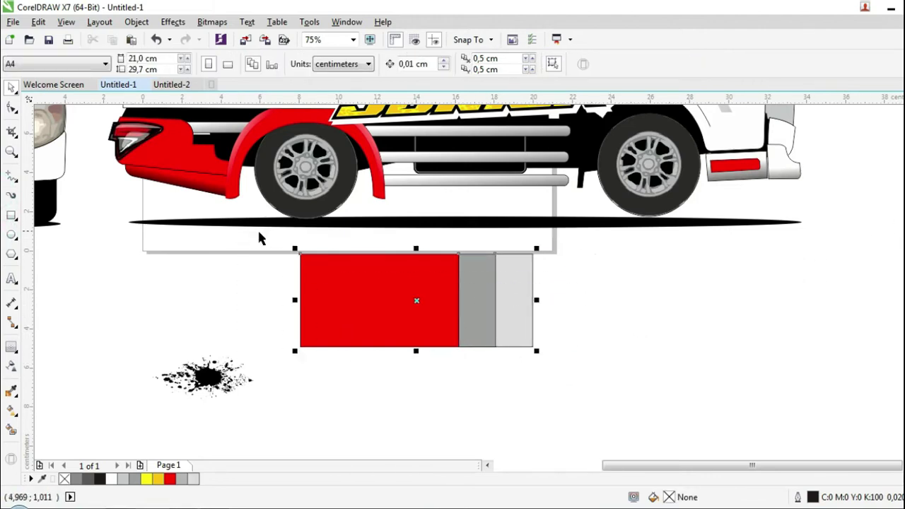
right_click(1, 128)
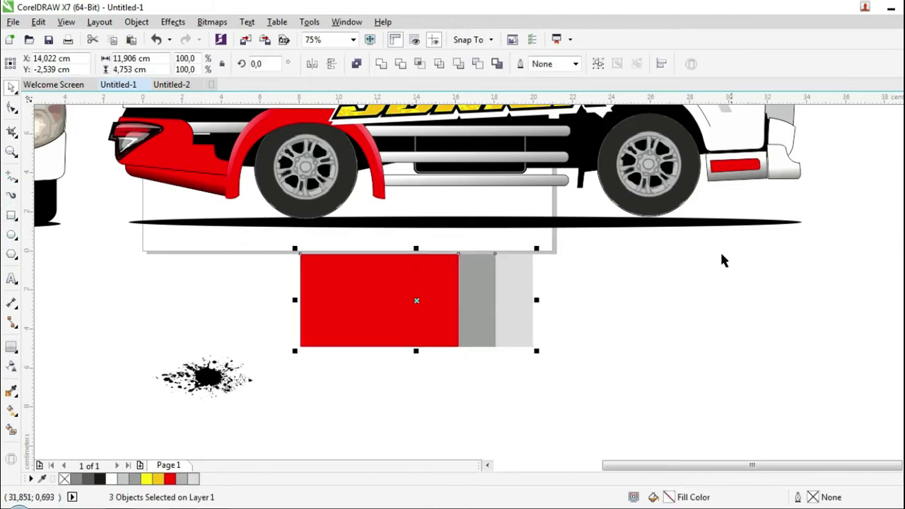
left_click(596, 67)
- Stretch the red and grey group horizontally and slant it to the right, about 21 cm wide overall
left_click(586, 283)
left_click_drag(507, 284, 510, 286)
left_click_drag(541, 303, 690, 302)
left_click_drag(495, 252, 524, 256)
scroll(631, 315, "down", 1)
- Place the slanted red and grey stripes over the truck bed and bring the lettering group to the front of the page
left_click_drag(588, 323, 561, 311)
left_click_drag(553, 311, 457, 202)
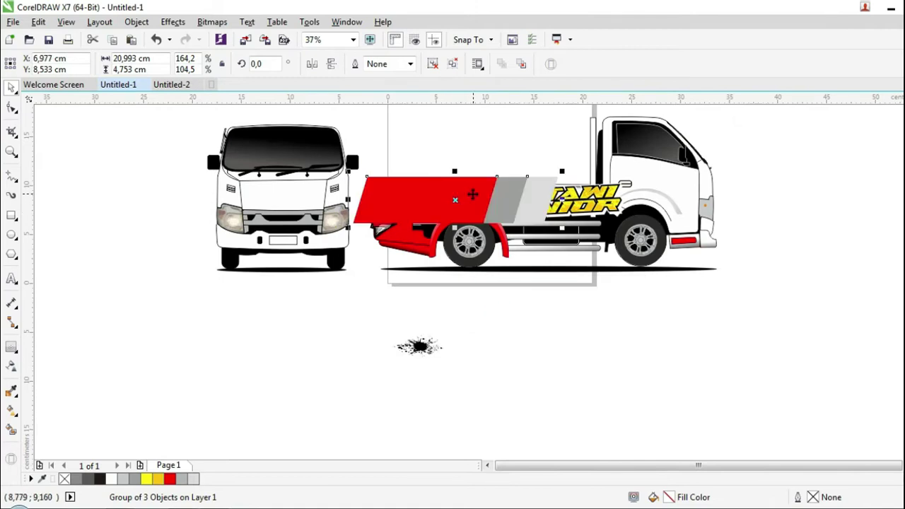
left_click(592, 203)
right_click(592, 203)
mouse_move(653, 372)
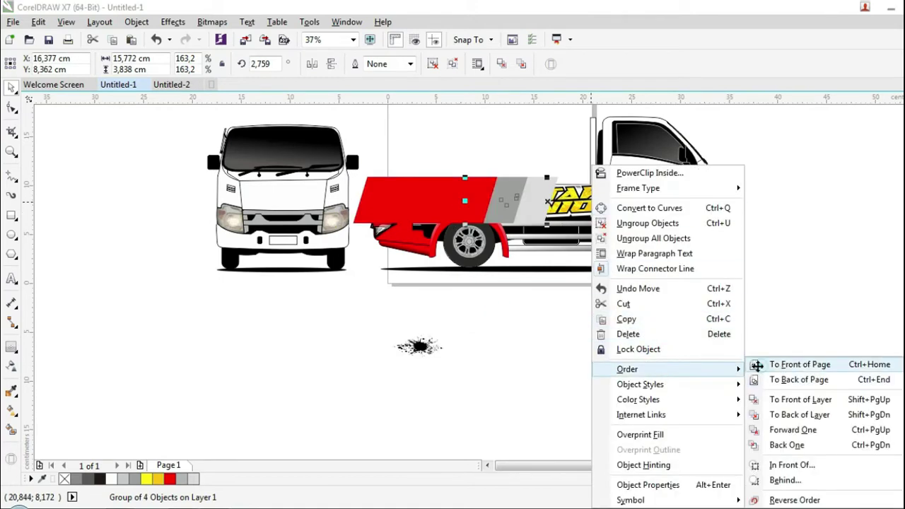
left_click(760, 366)
left_click(661, 309)
- Shift the lettering group slightly to the left over the grey stripes
scroll(529, 198, "up", 1)
left_click(556, 198)
left_click_drag(597, 192, 585, 192)
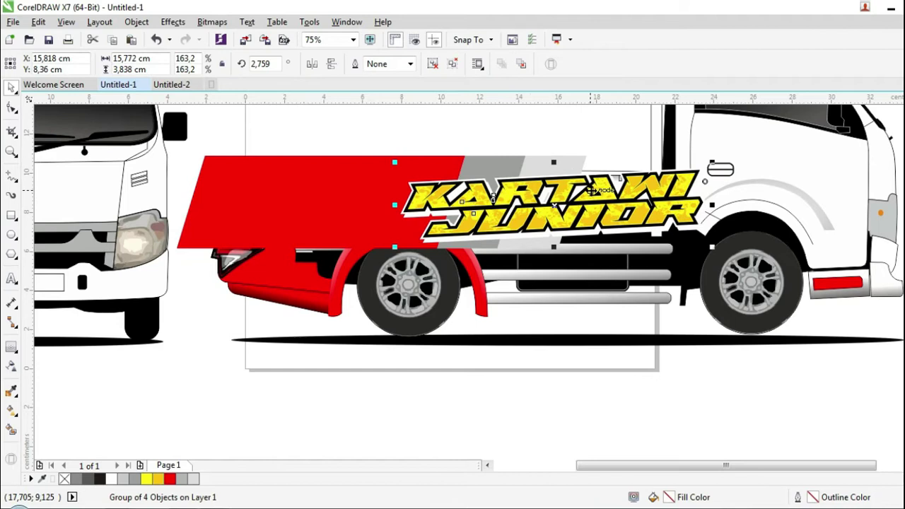
left_click(433, 418)
- Switch to the Untitled-2 document and copy the grey quote graphic together with the woman in the purple top
mouse_move(166, 508)
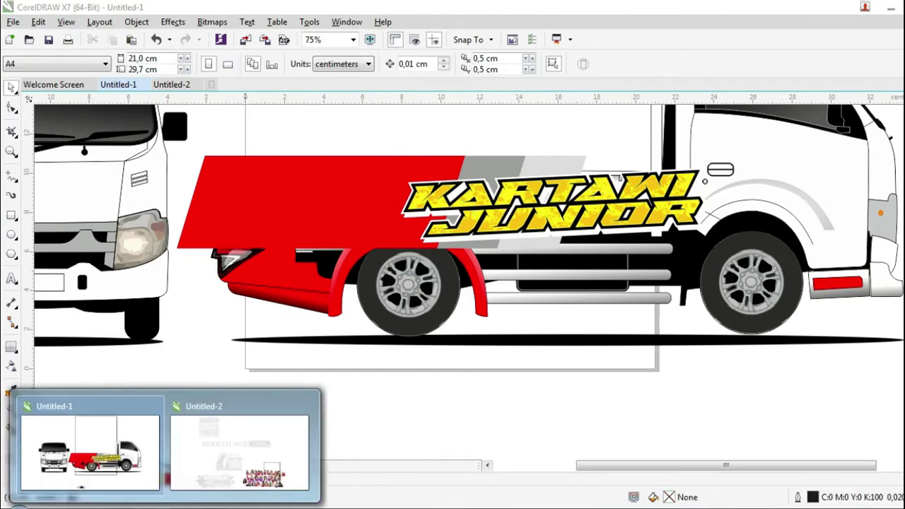
left_click(239, 452)
scroll(400, 307, "down", 2)
left_click(433, 235)
scroll(594, 304, "up", 1)
left_click(488, 297, "shift")
right_click(487, 297)
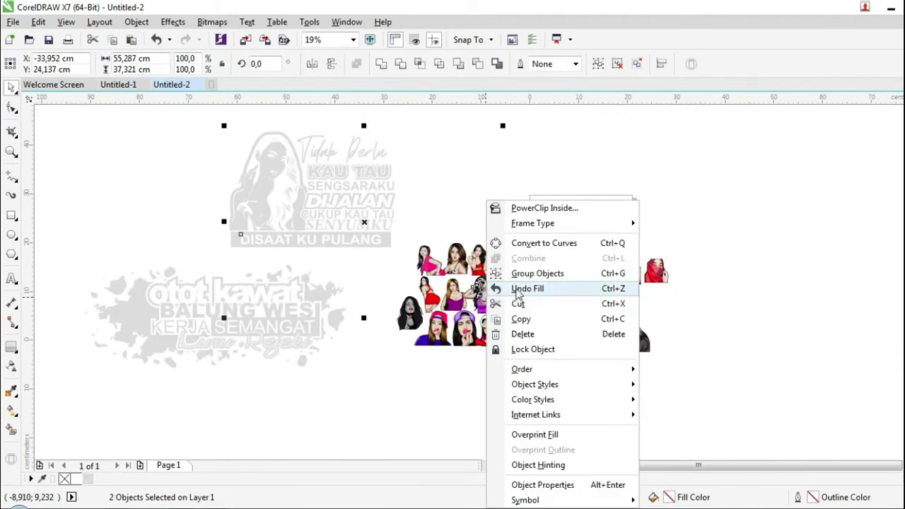
left_click(524, 320)
- Paste the two copied graphics into the Untitled-1 document and move them clear of the truck
left_click(121, 85)
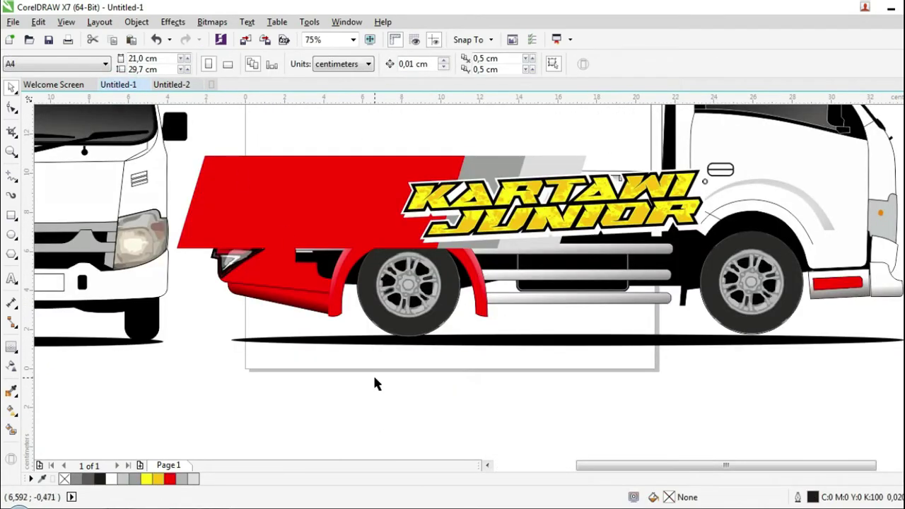
key("ctrl+v")
scroll(385, 294, "down", 1)
left_click_drag(223, 253, 653, 390)
scroll(511, 361, "down", 1)
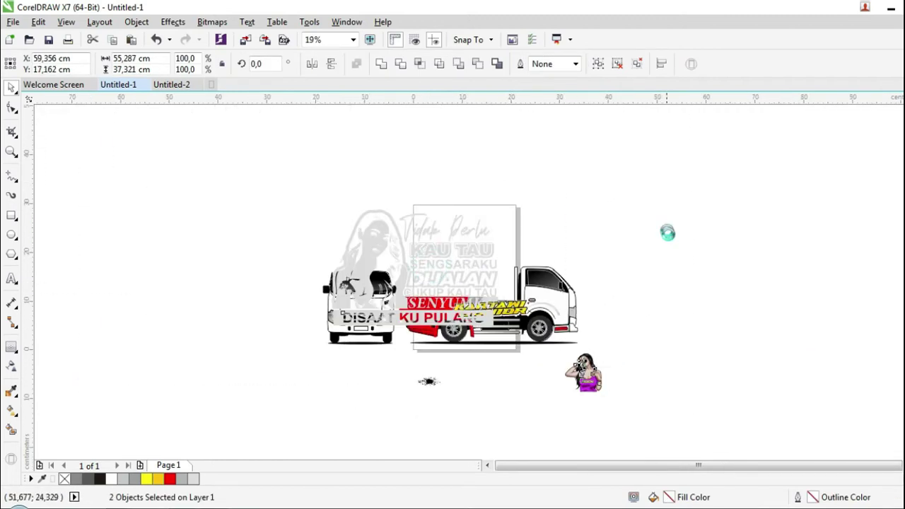
- Scale the grey quote graphic down to 16% and place it above the rear of the truck bed
left_click(695, 287)
left_click_drag(740, 297, 583, 216)
scroll(583, 218, "up", 1)
left_click_drag(609, 164, 283, 396)
scroll(398, 425, "up", 1)
left_click_drag(237, 335, 291, 221)
scroll(281, 243, "down", 1)
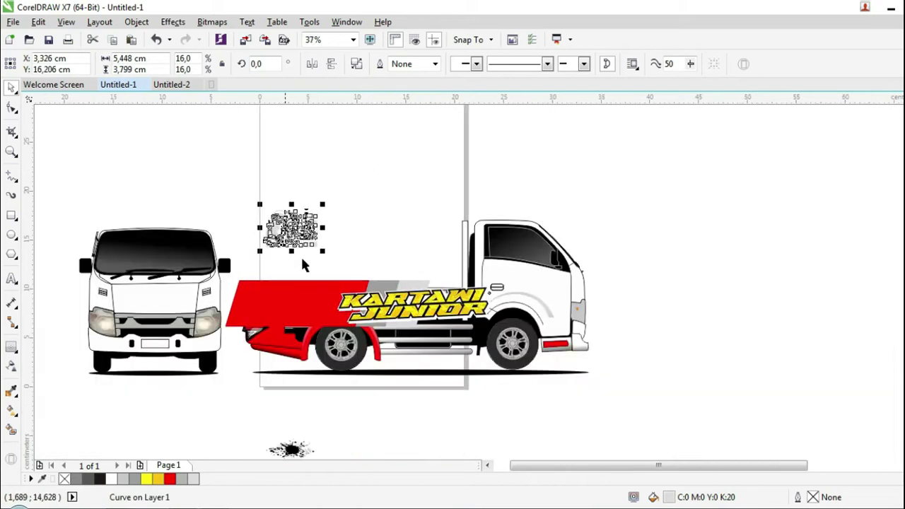
- Place the woman illustration over the front of the truck's side-view cab
scroll(435, 303, "down", 1)
left_click_drag(759, 339, 497, 310)
scroll(456, 304, "up", 2)
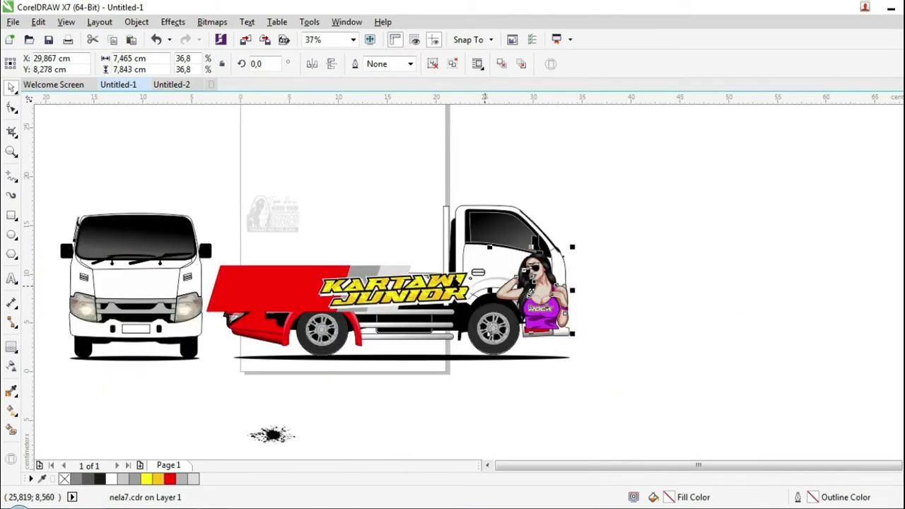
- Copy the black ink splat, enlarge the copy to about 17.2 × 7.3 cm and place it over the woman on the cab
left_click(296, 228)
left_click(290, 433)
left_click_drag(298, 423, 544, 371)
right_click(544, 371)
left_click_drag(555, 369, 669, 319)
left_click_drag(599, 365, 553, 303)
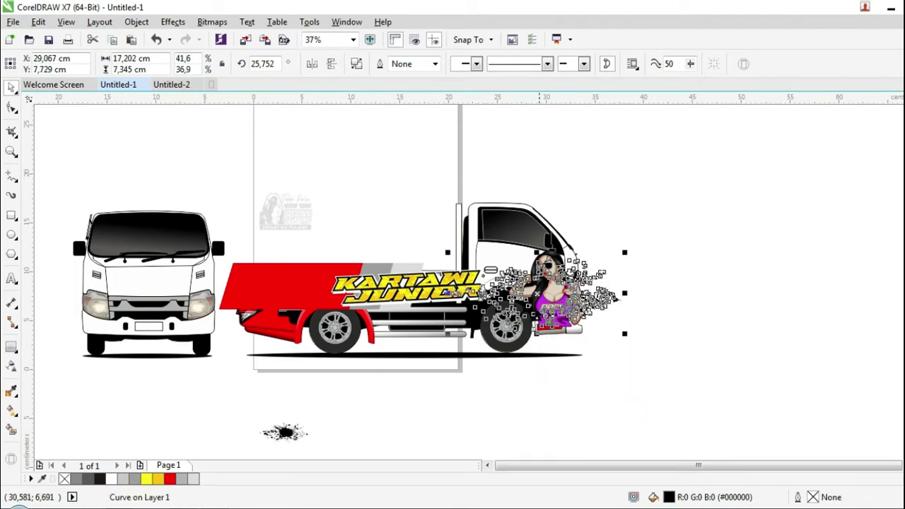
- Fill the large ink splat over the cab with red and enlarge it to about 21.2 × 9.1 cm
scroll(527, 301, "up", 2)
left_click(170, 481)
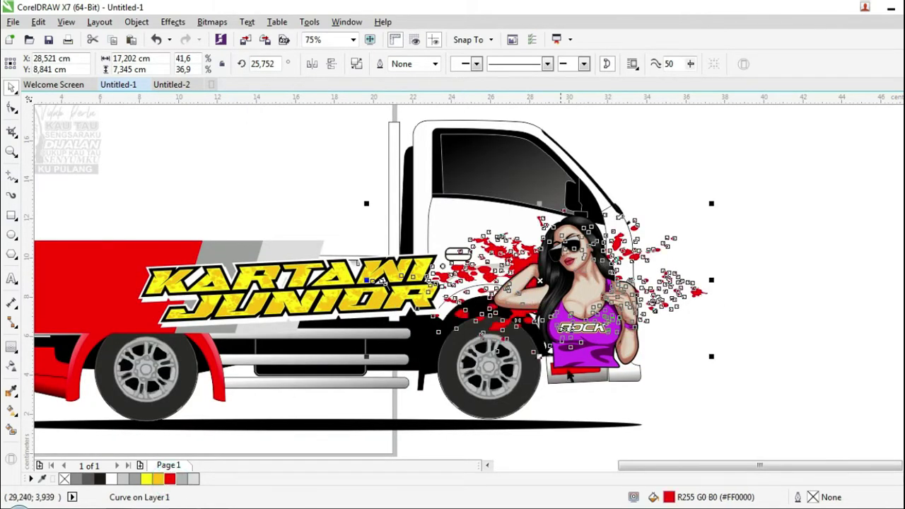
scroll(540, 324, "down", 2)
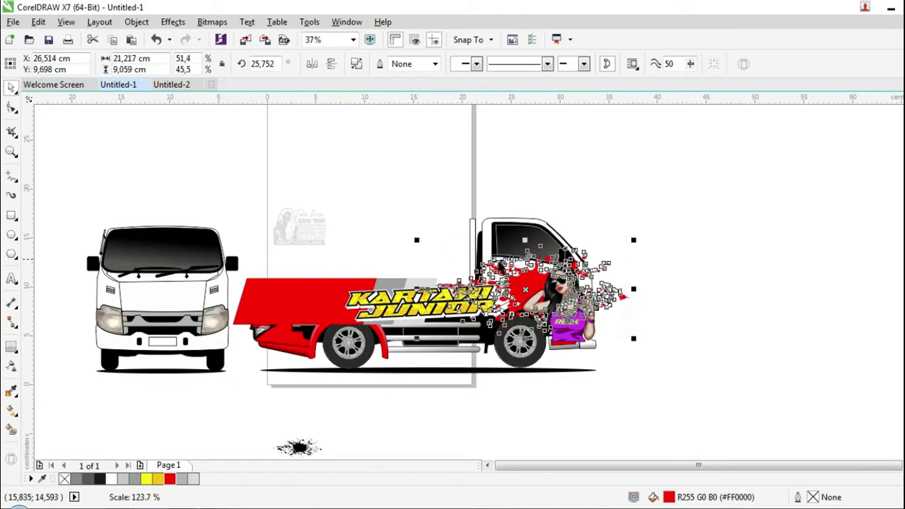
scroll(509, 272, "up", 2)
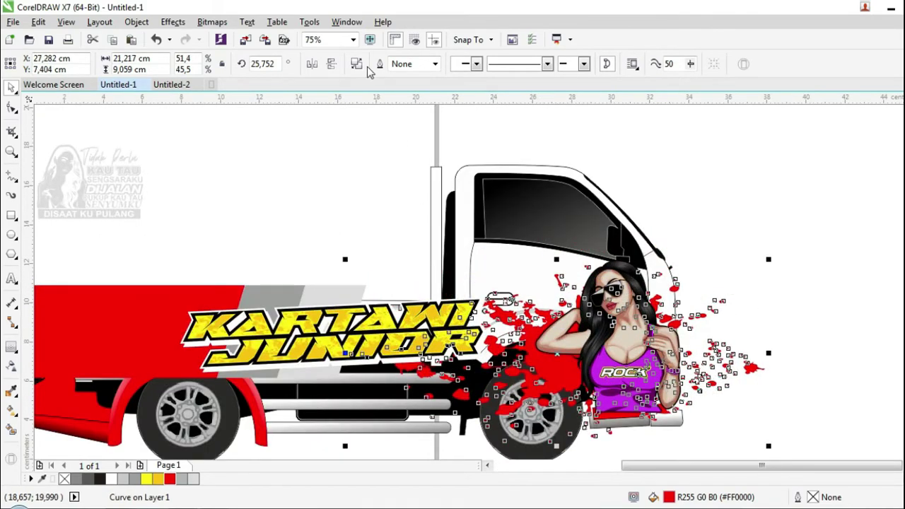
- Mirror the red ink splat vertically and move it off the cab into the empty area ahead of the truck
left_click(331, 64)
left_click_drag(557, 364, 779, 225)
left_click(802, 405)
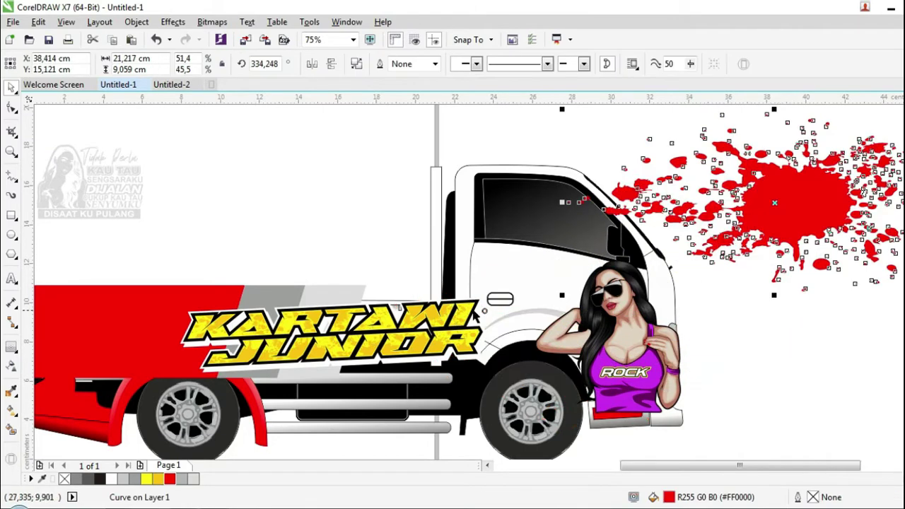
- Scale the red and grey stripe group down to about 14.1 × 3.2 cm and position it over the rear of the truck bed
scroll(574, 344, "left", 5)
left_click(348, 339)
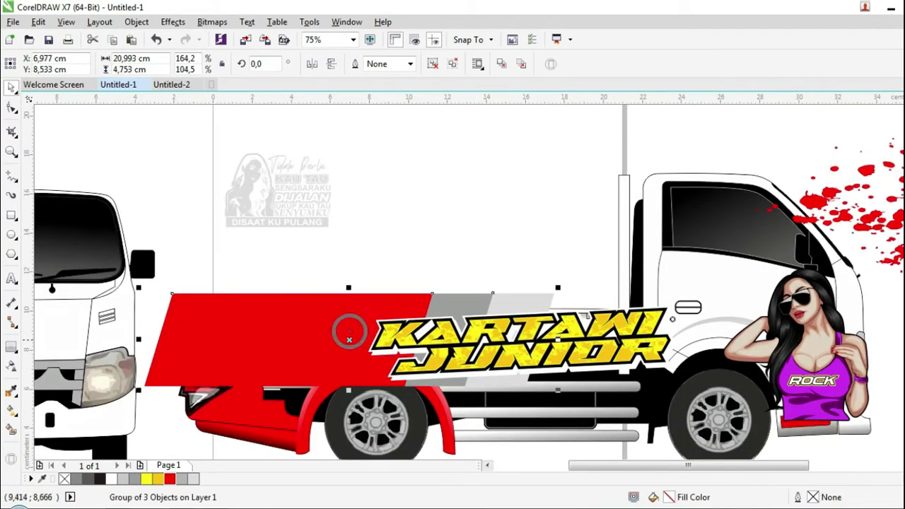
left_click_drag(449, 303, 453, 298)
left_click_drag(561, 283, 523, 292)
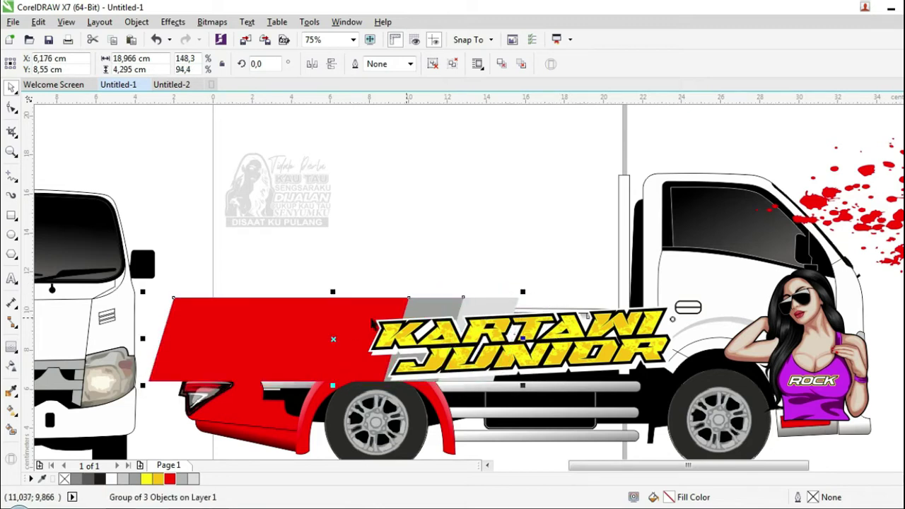
scroll(337, 325, "up", 1)
scroll(326, 319, "down", 1)
left_click_drag(322, 326, 328, 328)
left_click_drag(504, 292, 467, 299)
left_click_drag(471, 292, 375, 317)
left_click_drag(264, 340, 309, 318)
scroll(226, 314, "up", 2)
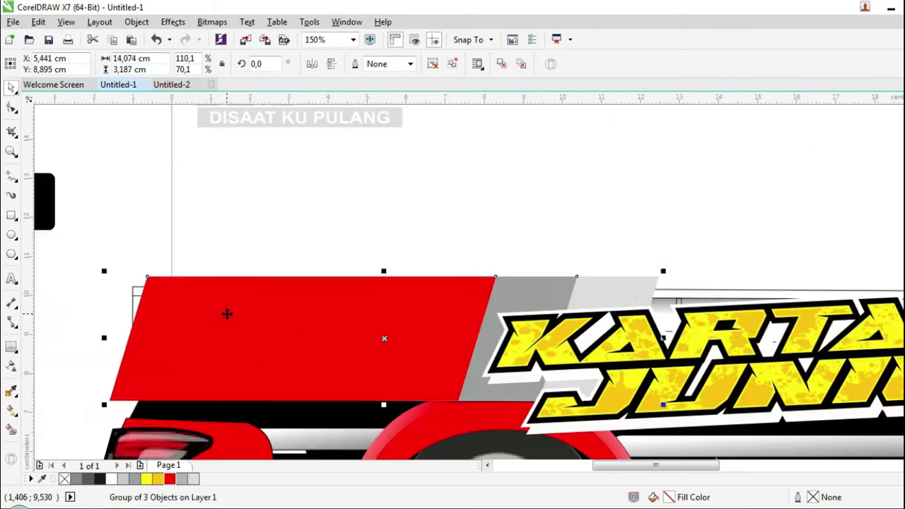
scroll(214, 312, "down", 2)
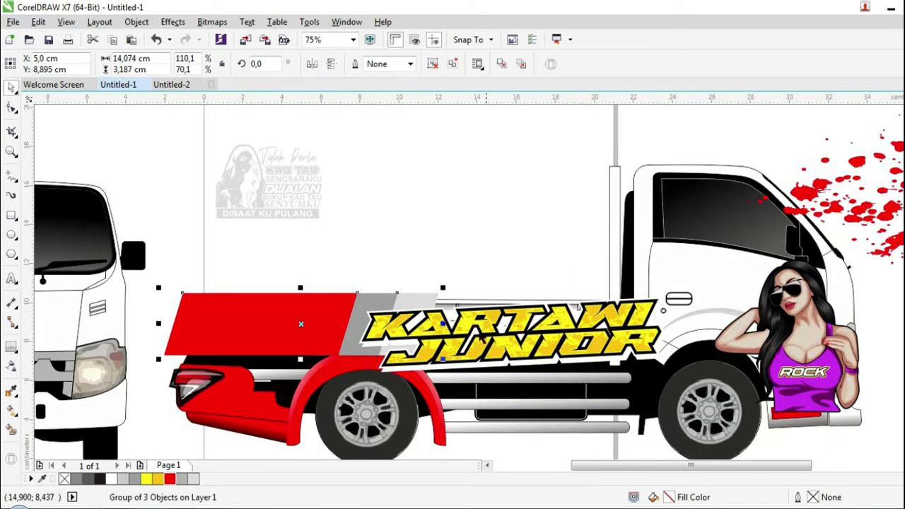
- Ungroup the KARTAWI JUNIOR lettering and try cyan and yellow fills on its outermost outline
left_click(464, 367)
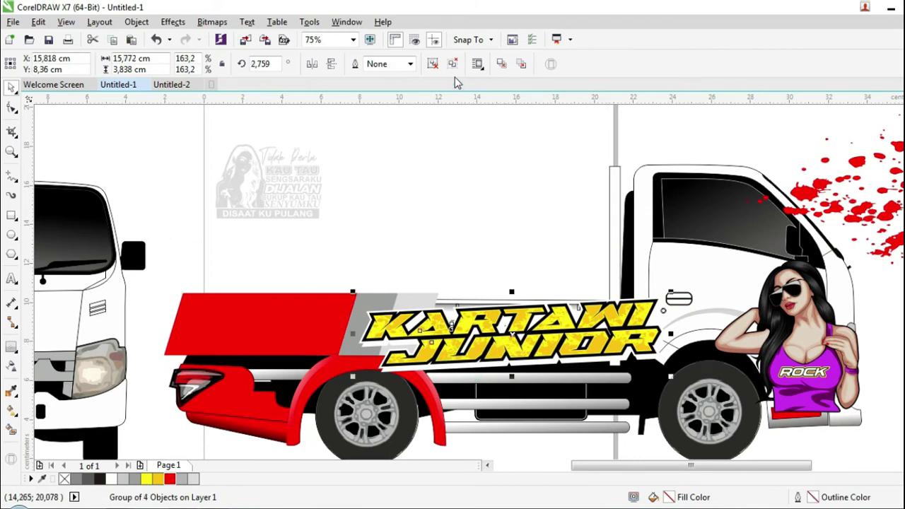
left_click(476, 143)
left_click(522, 372)
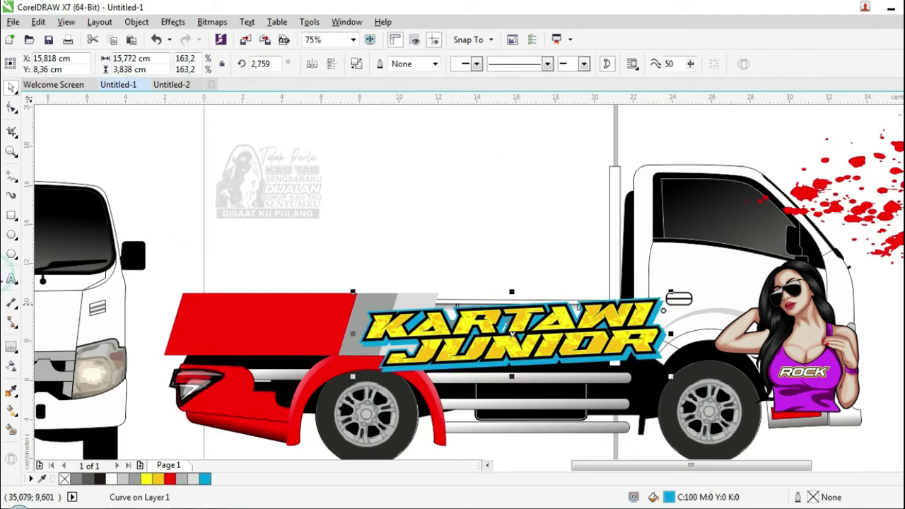
left_click(904, 311)
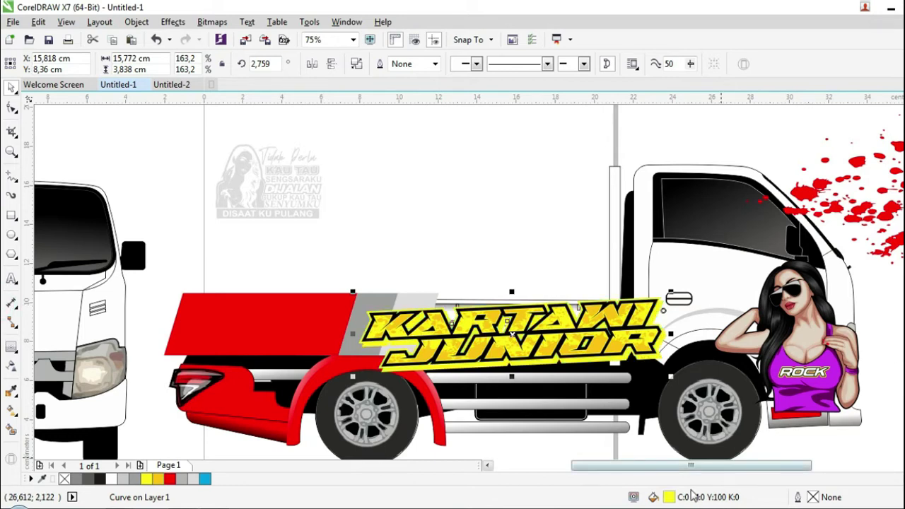
- Set the fill of the lettering's outermost outline to bright cyan, RGB 0, 255, 247 (#00FFF7)
double_click(669, 496)
left_click_drag(616, 345, 616, 329)
left_click(648, 225)
left_click_drag(617, 272, 623, 285)
left_click_drag(623, 252, 618, 295)
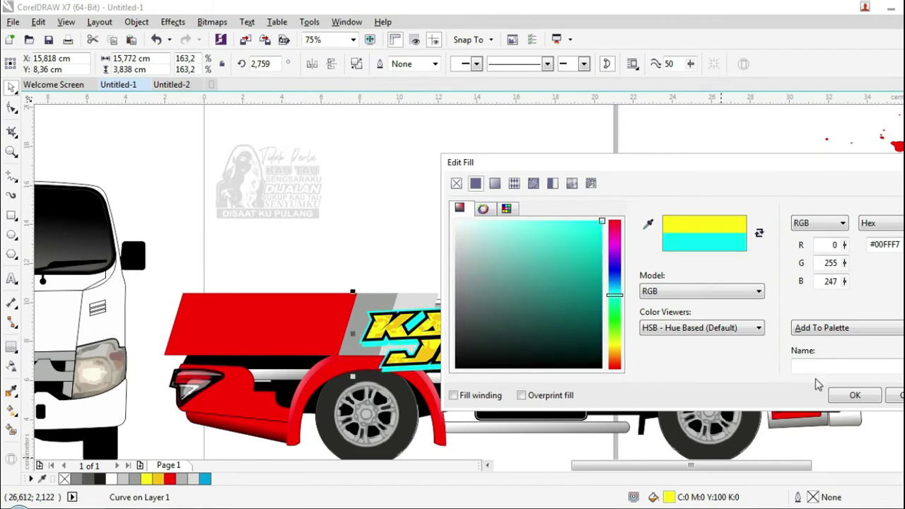
left_click(855, 396)
- Select the yellow letters together with their black and cyan outlines and group them into one object
left_click(529, 250)
scroll(426, 363, "up", 2)
left_click(417, 359)
left_click(435, 332, "shift")
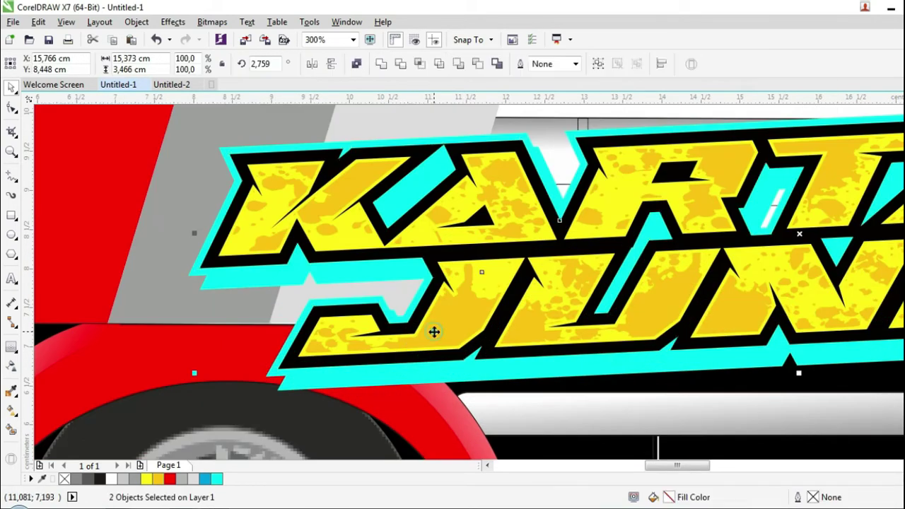
left_click(421, 375, "shift")
scroll(456, 356, "down", 2)
left_click_drag(475, 341, 467, 255)
key("ctrl+z")
scroll(460, 357, "up", 3)
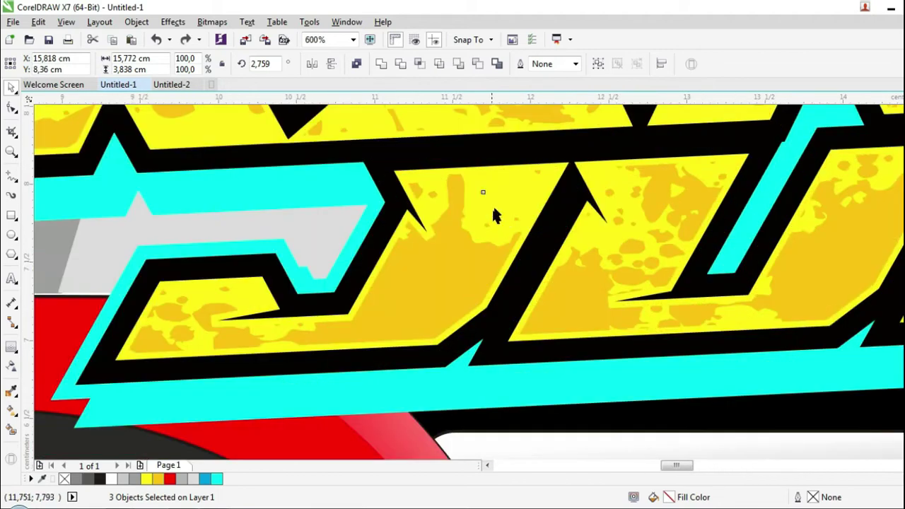
left_click(599, 63)
scroll(461, 254, "down", 3)
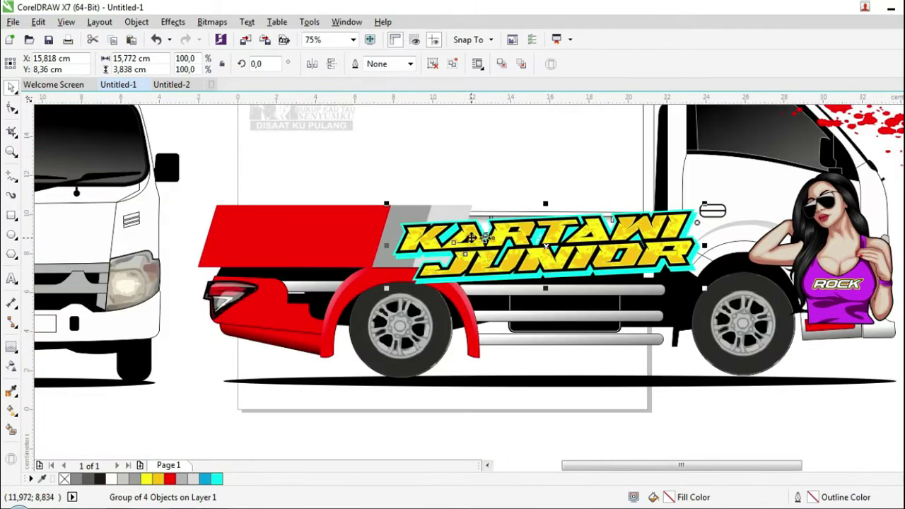
- Enlarge the lettering slightly and PowerClip it together with the stripe group inside the truck's side bed panel
left_click_drag(704, 204, 716, 208)
left_click(355, 253, "shift")
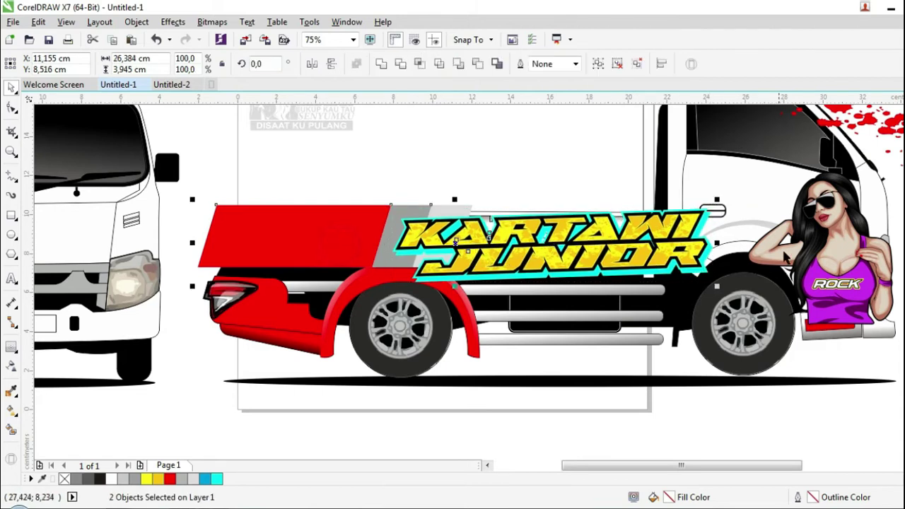
right_click(750, 198)
mouse_move(785, 191)
left_click(675, 191)
left_click(622, 242)
left_click(345, 238, "shift")
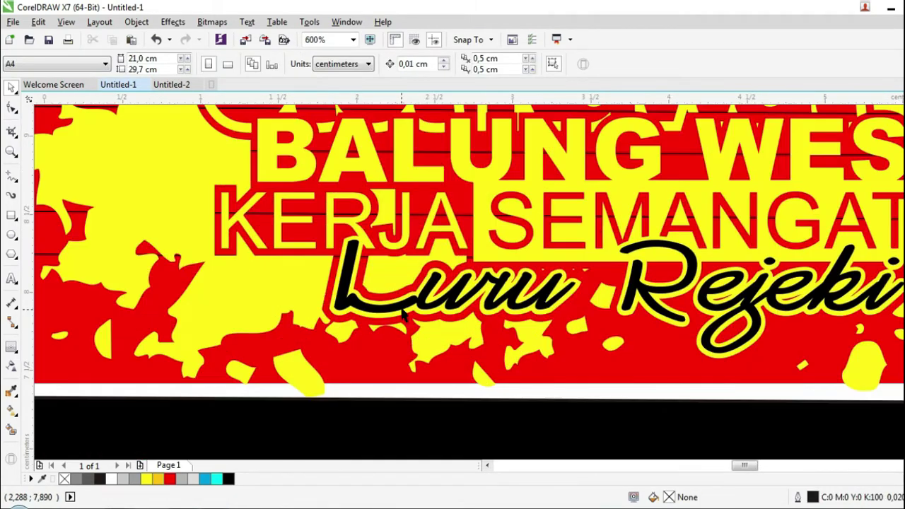
left_click(601, 290)
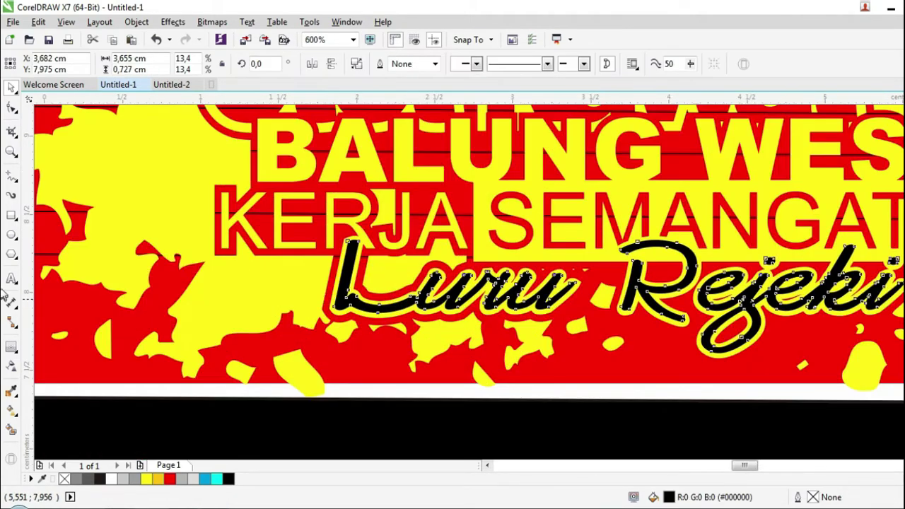
left_click(904, 275)
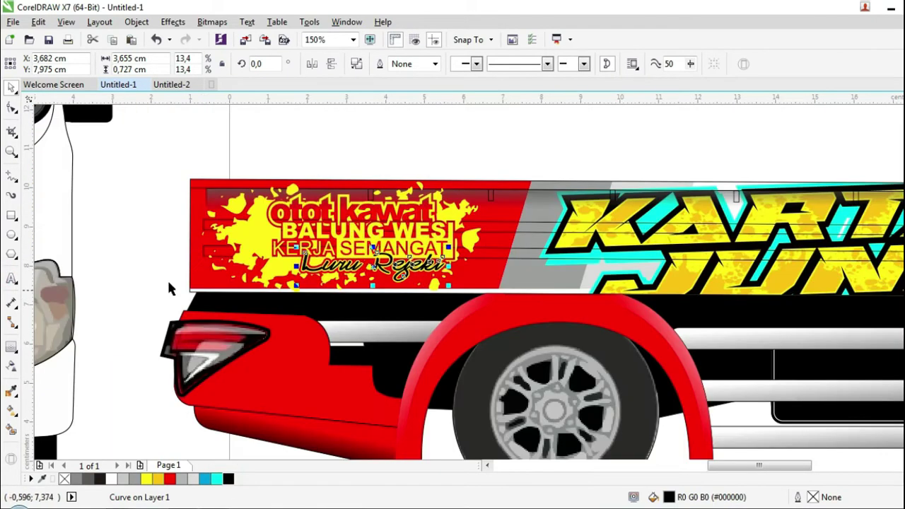
left_click(127, 232)
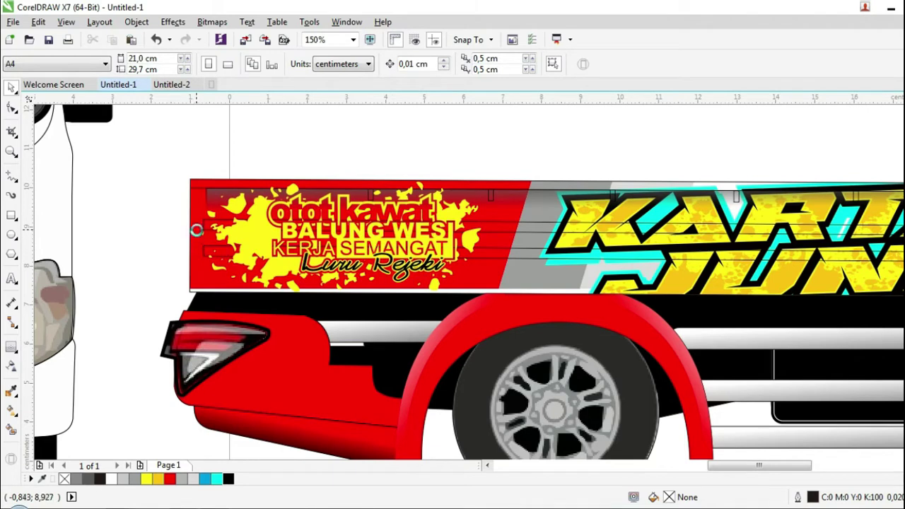
- Duplicate the complete side-view truck above the original and mirror the copy horizontally
scroll(196, 230, "down", 5)
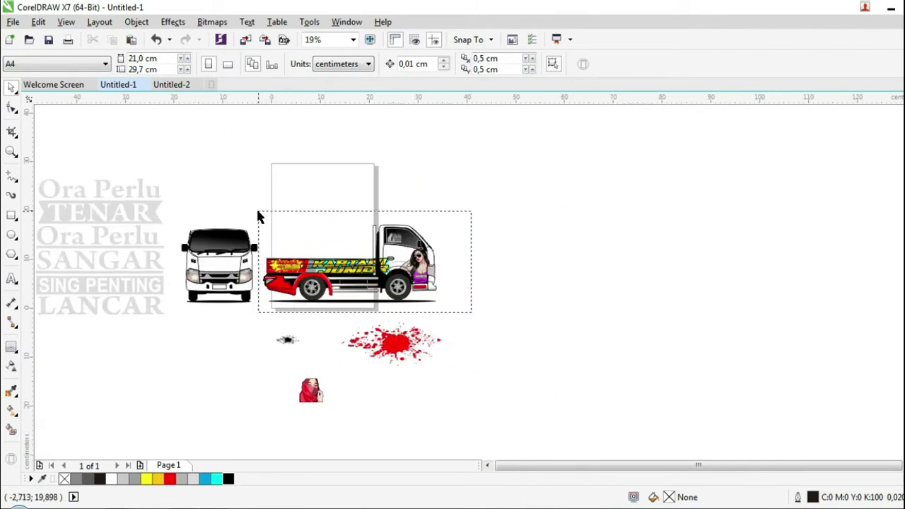
left_click_drag(258, 211, 258, 211)
left_click_drag(363, 261, 361, 181)
right_click(361, 181)
left_click(312, 64)
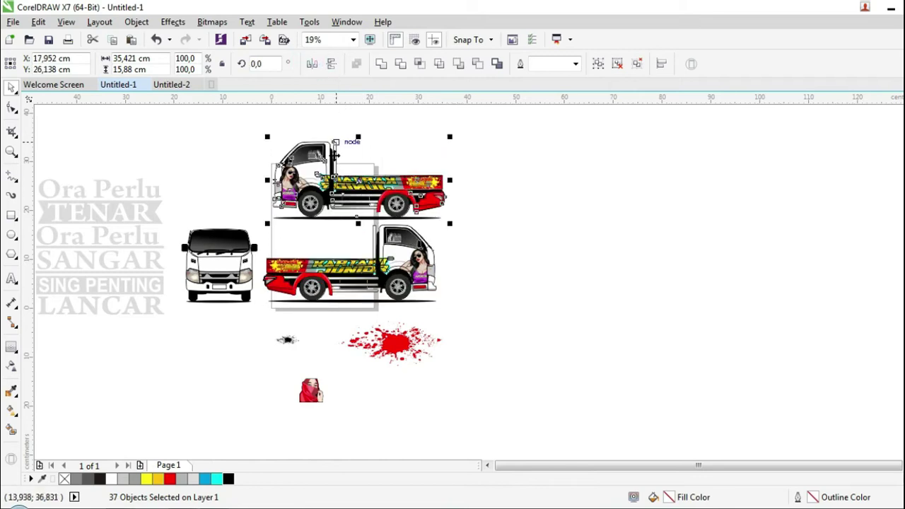
- Delete the woman, lettering, stripes and splash slogan from the mirrored truck, including the leftover Luru Rejeki script
scroll(326, 182, "up", 2)
left_click(421, 157)
left_click(445, 238)
left_click(457, 265)
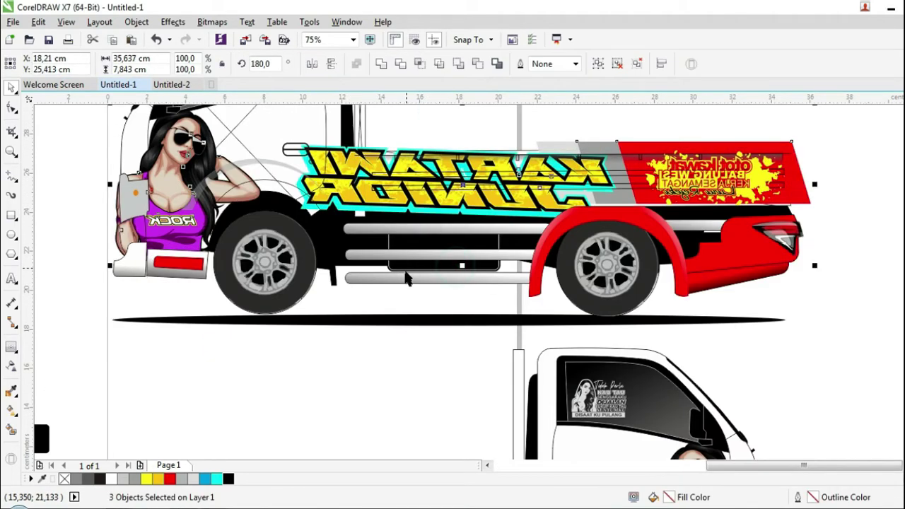
key("Delete")
left_click(676, 175)
key("Delete")
left_click(686, 190)
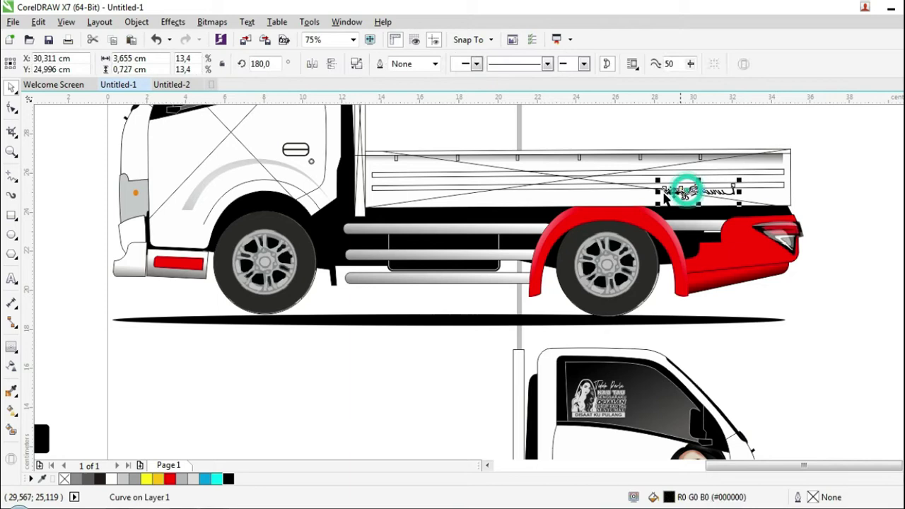
key("Delete")
- Remove the crossed placeholder lines from the mirrored truck's empty PowerClip frames
right_click(188, 221)
mouse_move(335, 128)
left_click(360, 160)
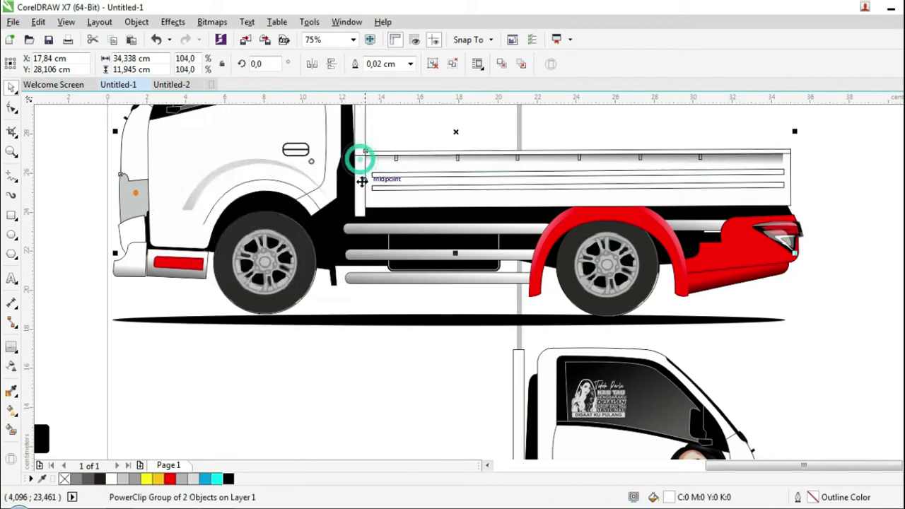
- Add the artistic text "Mijan Keras" in the empty area beside the trucks
scroll(380, 232, "down", 1)
left_click(648, 256)
left_click(14, 279)
left_click(610, 307)
scroll(617, 305, "up", 1)
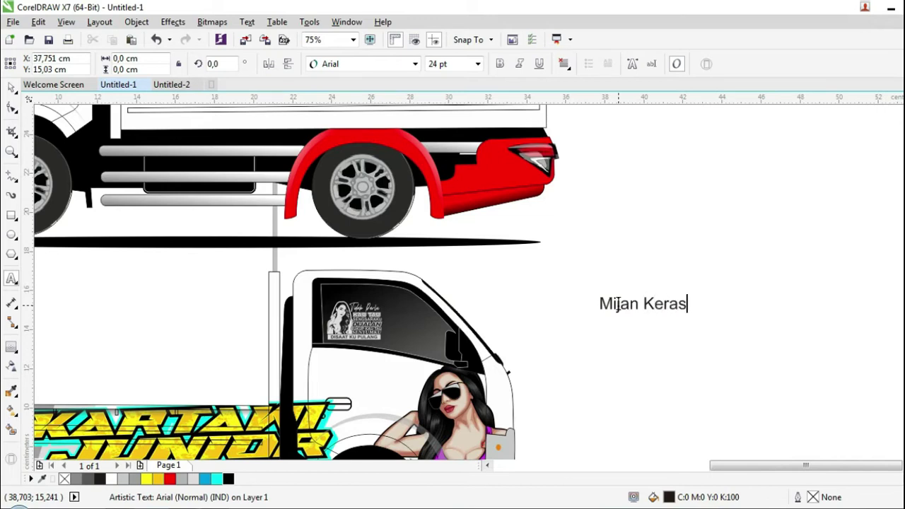
- Set the Mijan Keras text in the BEST IN CLASS font and enlarge it to about 13.9 × 1.5 cm
left_click(357, 65)
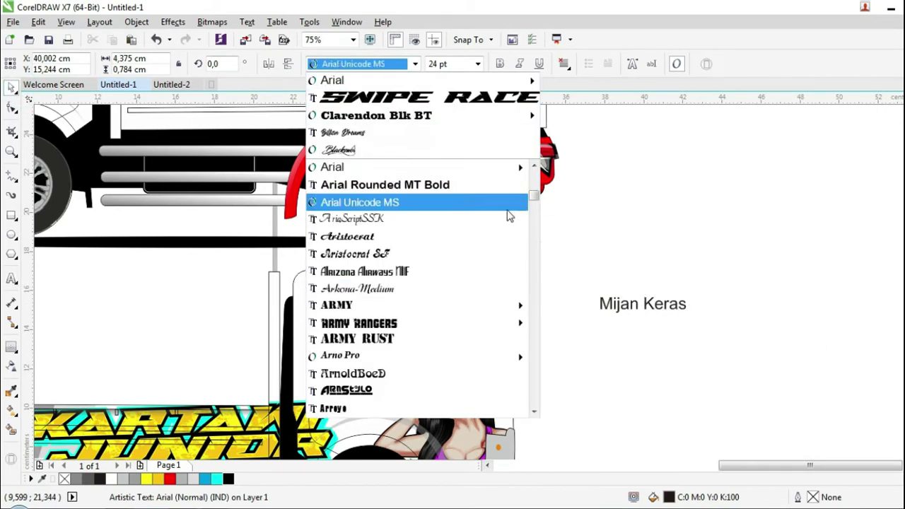
scroll(407, 276, "down", 10)
scroll(414, 273, "down", 12)
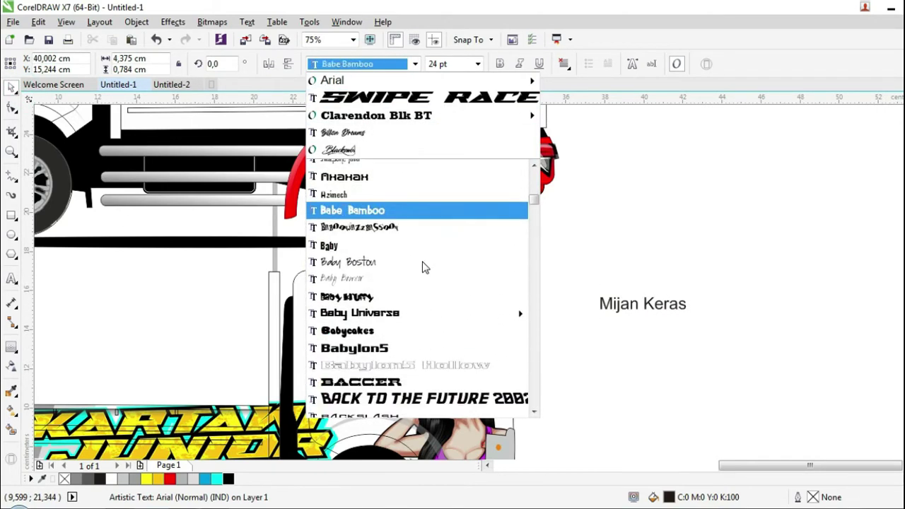
scroll(407, 283, "down", 12)
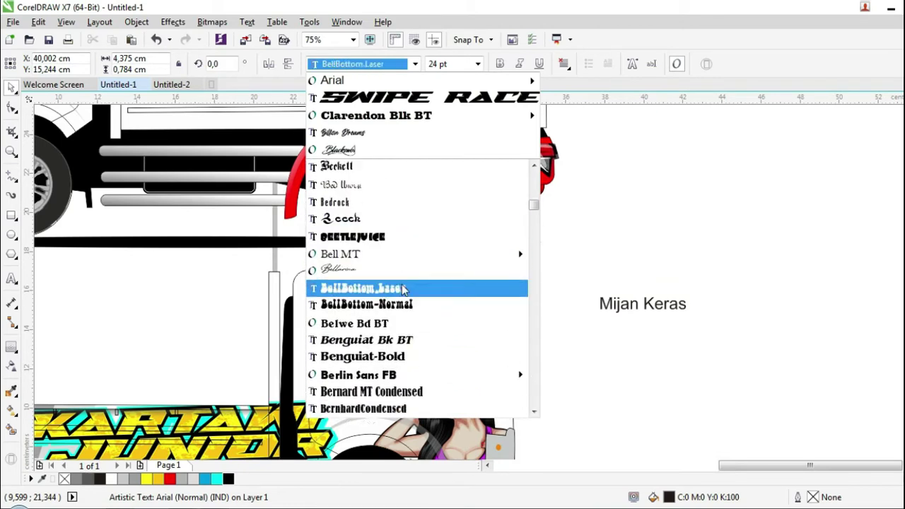
left_click(405, 293)
left_click_drag(722, 295, 881, 235)
scroll(483, 268, "down", 2)
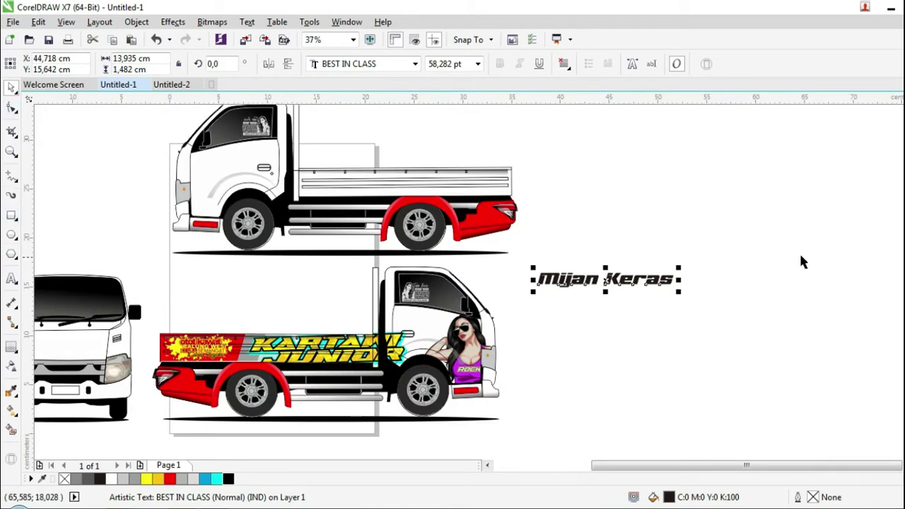
- Apply a one-step outward contour around the Mijan Keras text with the Contour tool
scroll(804, 262, "up", 2)
left_click(11, 348)
left_click(60, 346)
scroll(183, 300, "up", 1)
left_click_drag(174, 298, 184, 303)
left_click(13, 93)
- Add a second outward contour around the first one, about 14.4 × 1.8 cm overall, and break it apart
scroll(180, 319, "up", 1)
left_click(193, 311)
scroll(176, 329, "up", 1)
left_click_drag(218, 312, 198, 317)
scroll(212, 312, "down", 1)
key("ctrl+k")
left_click(12, 89)
left_click(91, 137)
- Add a third outward contour with a 0.072 cm offset around the second one and break it apart
left_click(221, 302)
left_click(13, 344)
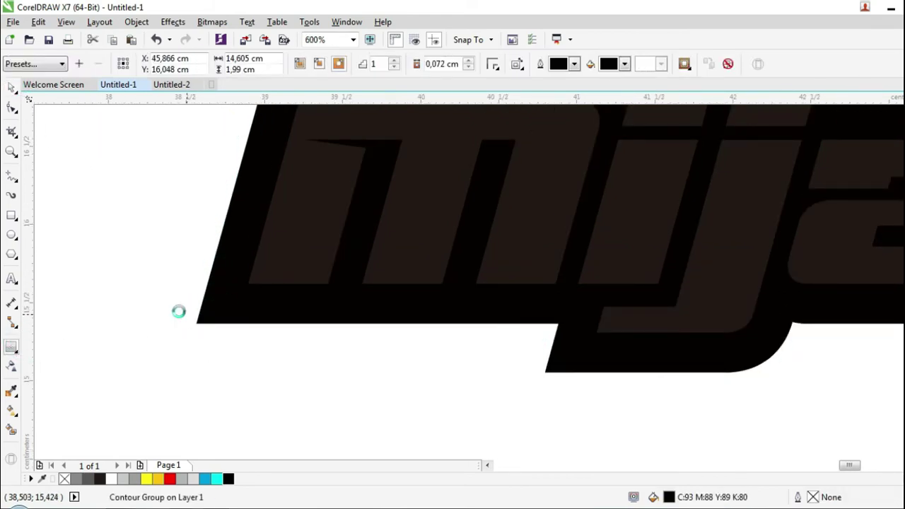
key("ctrl+k")
left_click(14, 88)
left_click(99, 157)
- Fill the middle contour of the Mijan Keras lettering with the bright cyan used on the other lettering
left_click(215, 302)
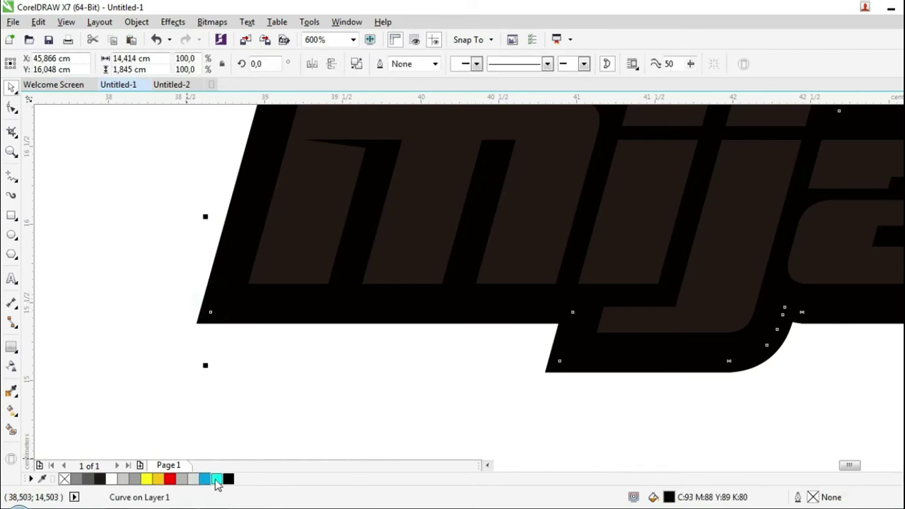
left_click(216, 481)
scroll(314, 323, "down", 1)
- Try white on the Mijan Keras letters, and settle on a yellow fill of C0 M0 Y100 K0
left_click(317, 282)
left_click(904, 244)
scroll(229, 271, "down", 2)
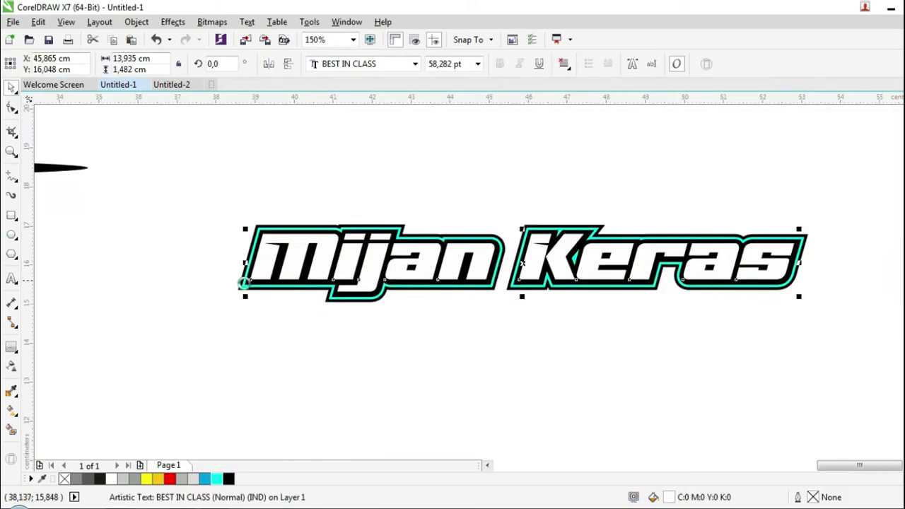
scroll(228, 271, "up", 1)
left_click(904, 307)
left_click(904, 295)
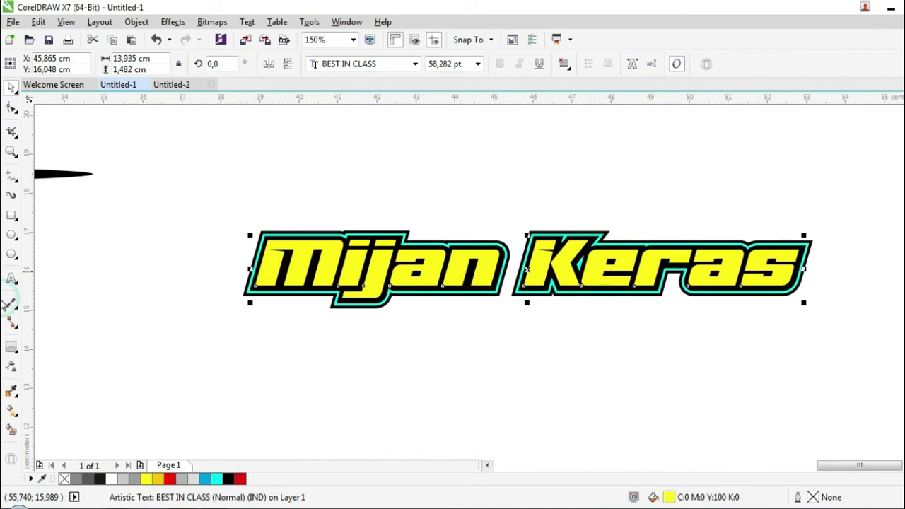
left_click(815, 324)
scroll(768, 274, "up", 1)
left_click(790, 279)
scroll(790, 279, "down", 1)
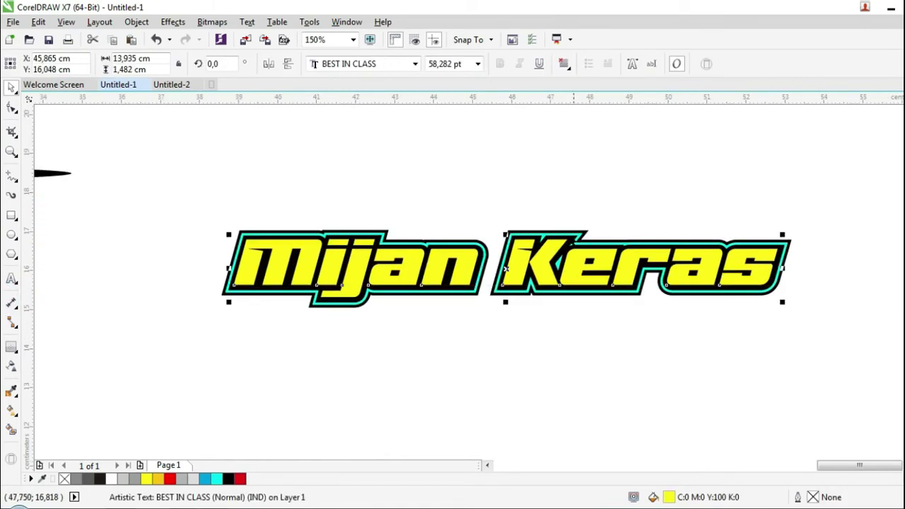
- Break the Mijan Keras text into separate words and fill Keras with white, C0 M0 Y0 K0
key("ctrl+k")
left_click(509, 350)
left_click(533, 277)
left_click(904, 249)
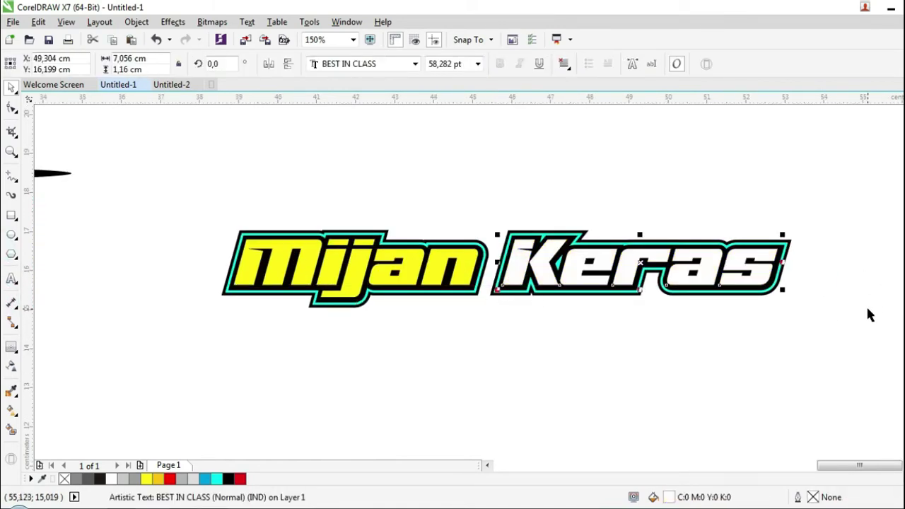
left_click(867, 308)
- Add a one-step inward contour with a 0.029 cm offset to the Mijan lettering and break it apart
scroll(258, 278, "up", 1)
left_click(223, 276)
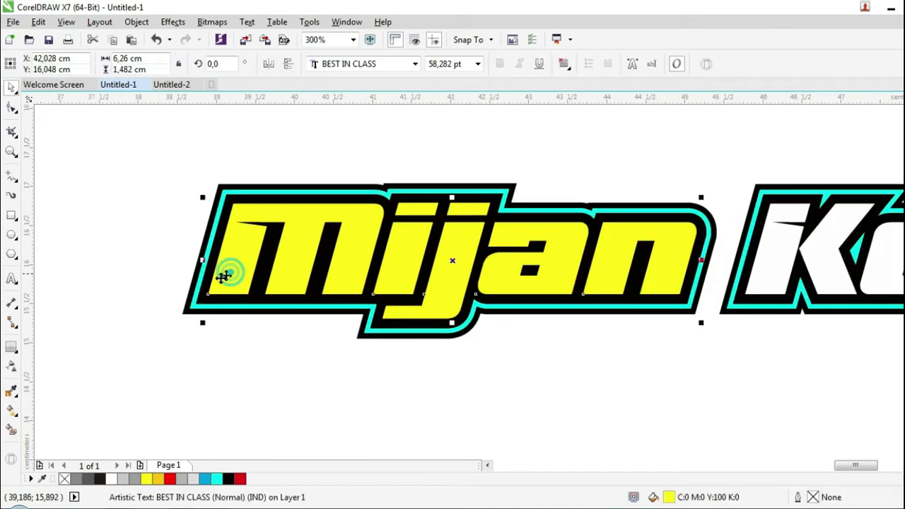
left_click(21, 344)
scroll(200, 282, "up", 1)
left_click_drag(225, 296, 219, 306)
scroll(218, 305, "down", 1)
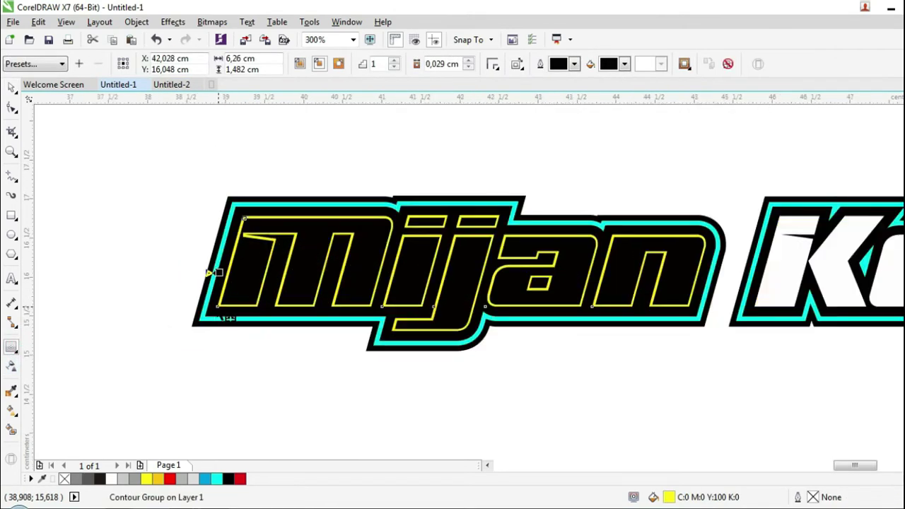
key("ctrl+k")
left_click(11, 88)
left_click(92, 160)
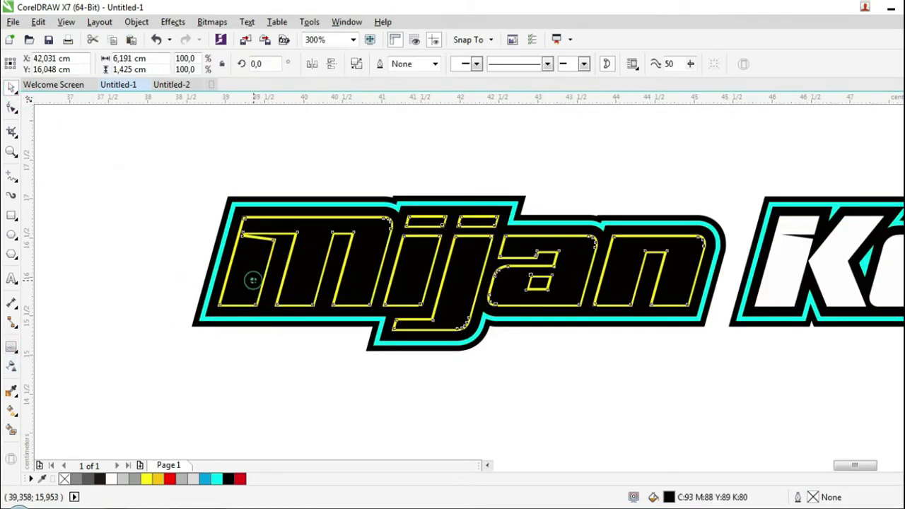
- Duplicate Mijan's inner contour shape slightly up and to the left, trim the original with the copy, and delete the copy
left_click_drag(252, 280, 291, 241)
left_click_drag(351, 196, 305, 226)
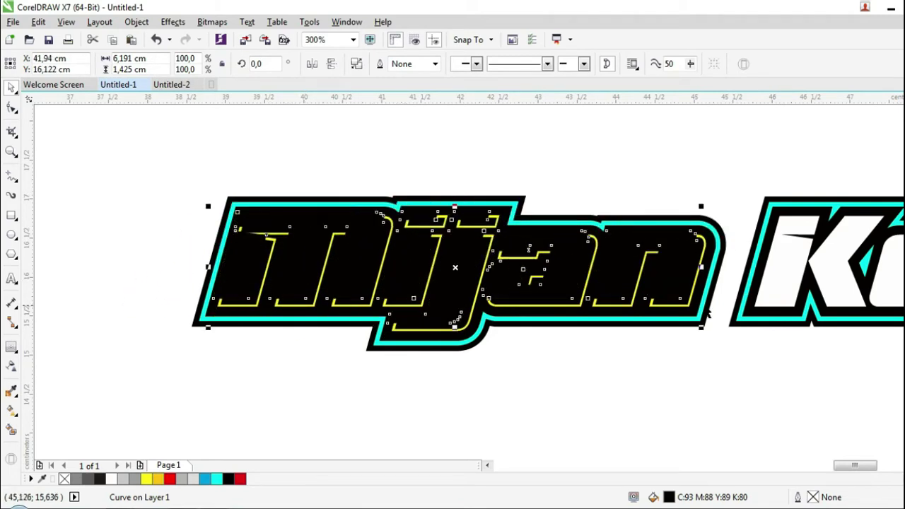
scroll(698, 302, "up", 3)
left_click_drag(606, 251, 645, 277)
left_click(665, 318, "shift")
left_click(406, 66)
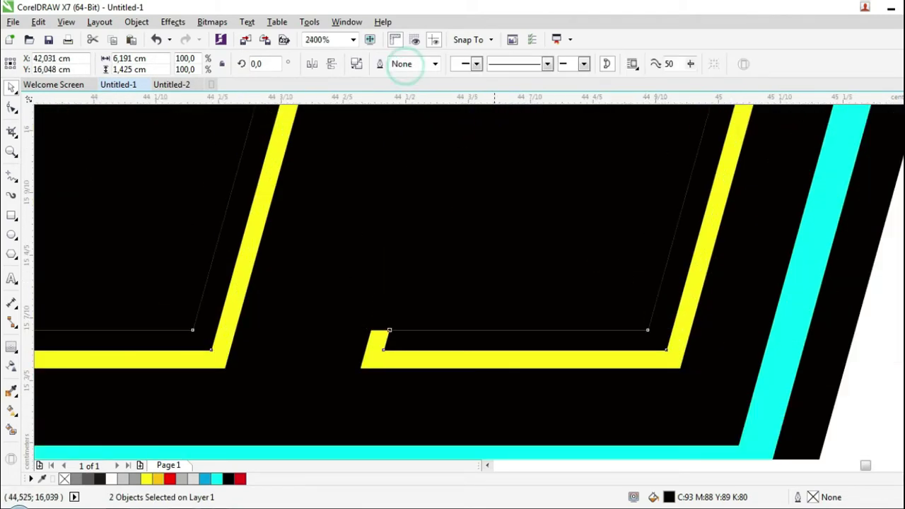
left_click(504, 189)
key("Delete")
- Fill the remaining thin shadow edges inside the Mijan letters with golden yellow
scroll(466, 230, "down", 2)
left_click(523, 235)
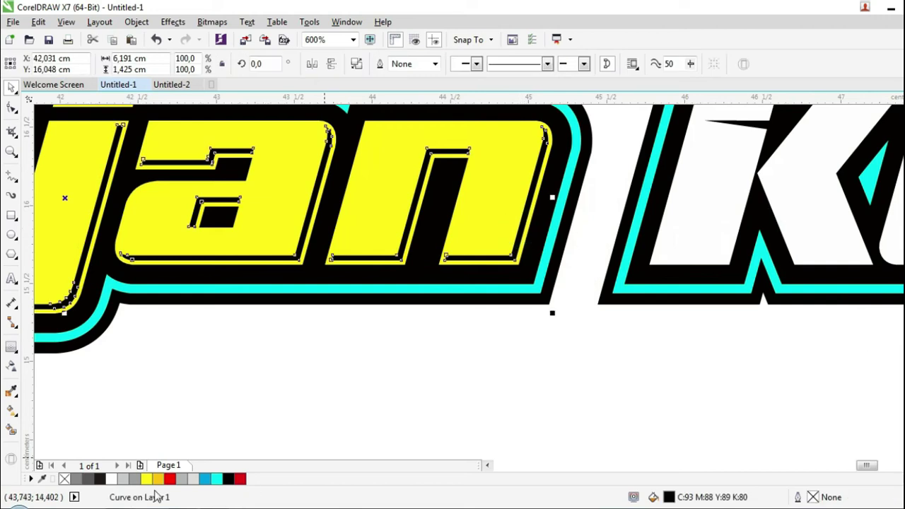
left_click(229, 418)
- Add a thin inward contour to the white Keras lettering and separate it from the letters
left_click(644, 268)
scroll(651, 272, "up", 1)
left_click_drag(647, 271, 507, 268)
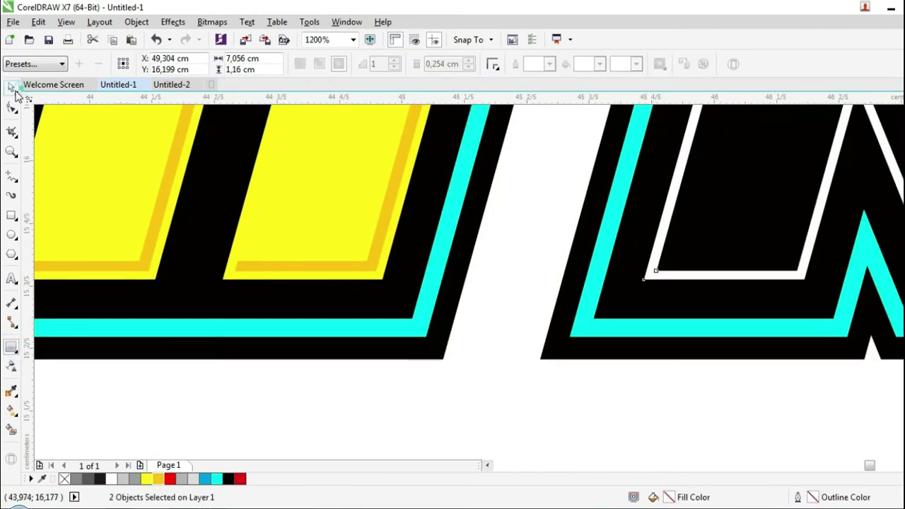
left_click(14, 92)
scroll(244, 253, "down", 1)
left_click(382, 370)
- Make an offset copy of Keras's inner contour shape, trim the original with it, and delete the copy
left_click(484, 241)
key("ctrl+d")
left_click_drag(565, 167, 478, 237)
scroll(502, 263, "up", 1)
left_click(512, 264, "shift")
left_click(404, 66)
key("Delete")
scroll(445, 273, "down", 3)
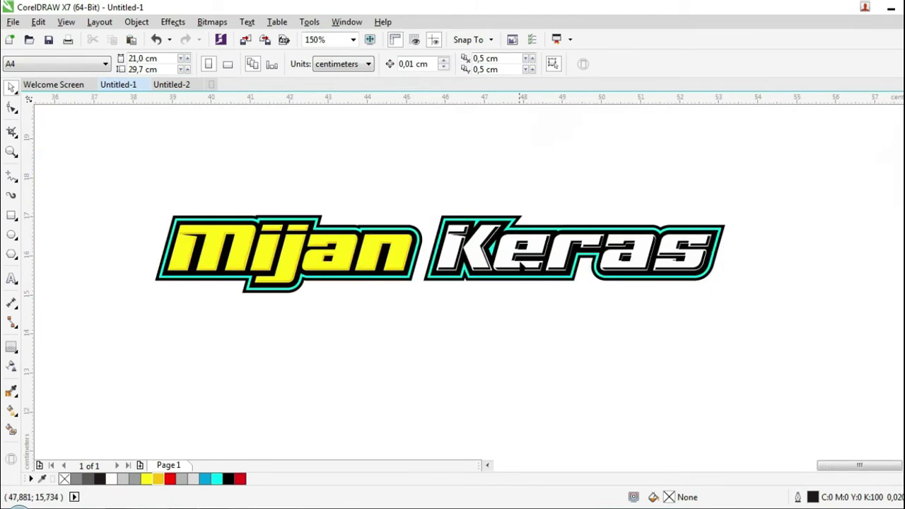
- Fill the thin shadow edges inside the Keras letters with 50% Black
scroll(525, 265, "up", 2)
left_click(543, 296)
left_click(123, 479)
left_click(134, 480)
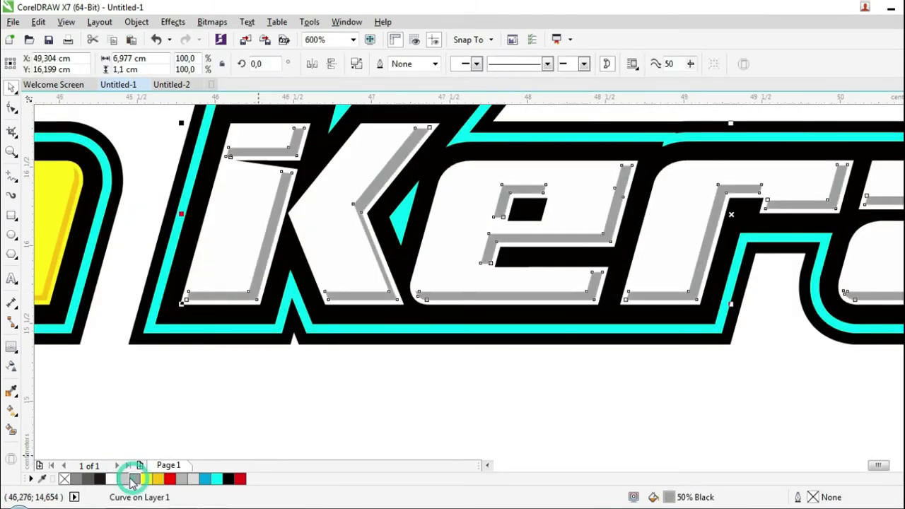
left_click(321, 392)
- Select all the Mijan Keras lettering and outline pieces and group them
scroll(463, 338, "down", 2)
left_click_drag(63, 231, 62, 229)
left_click(601, 63)
left_click(540, 146)
left_click(12, 177)
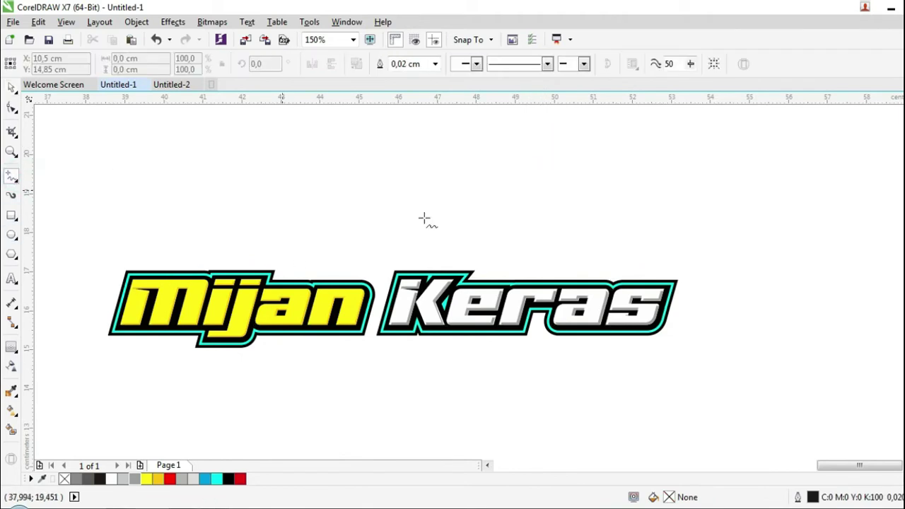
- Move the grouped Mijan Keras lettering onto the upper truck's side and enlarge it slightly
scroll(669, 285, "down", 3)
left_click(11, 86)
left_click_drag(601, 291, 342, 200)
scroll(325, 189, "up", 2)
left_click_drag(224, 196, 126, 154)
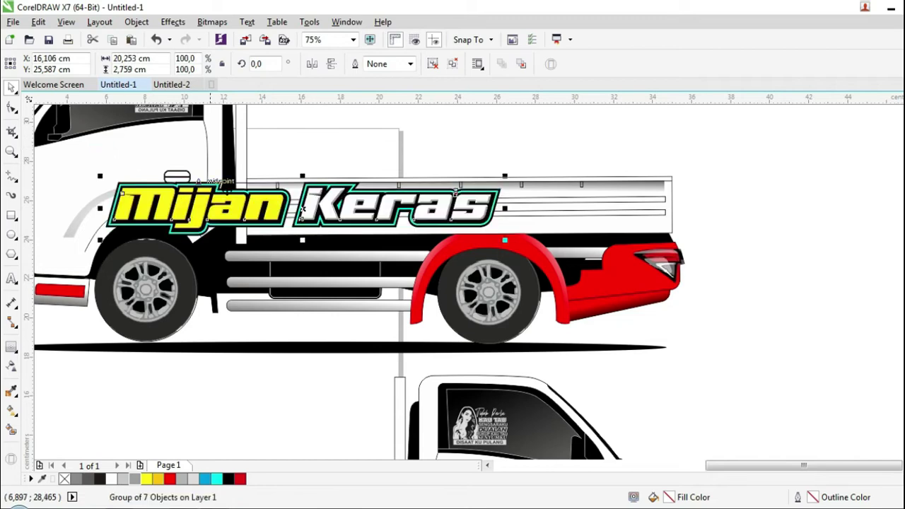
left_click_drag(508, 177, 534, 176)
key("Escape")
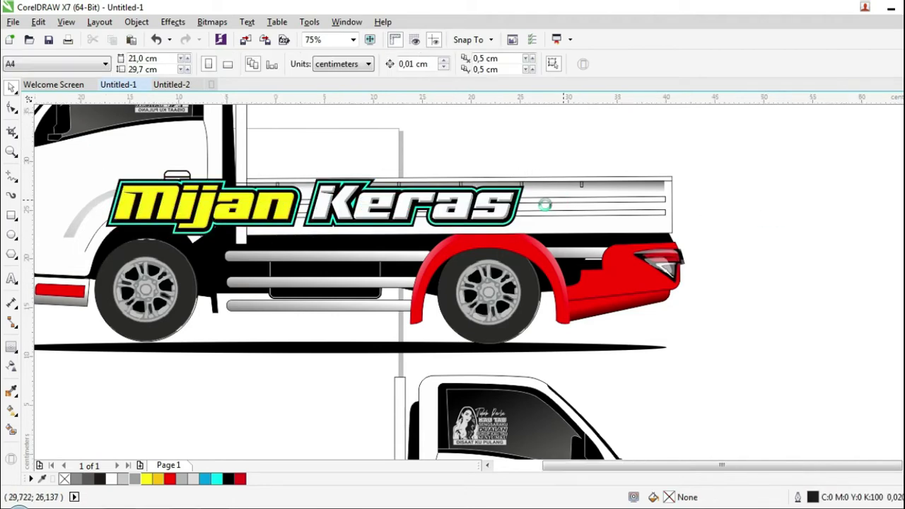
- Place the red ink splat over the rear of the upper truck's bed and enlarge it
scroll(536, 206, "down", 2)
left_click_drag(512, 368, 535, 207)
scroll(535, 201, "up", 3)
scroll(572, 228, "down", 1)
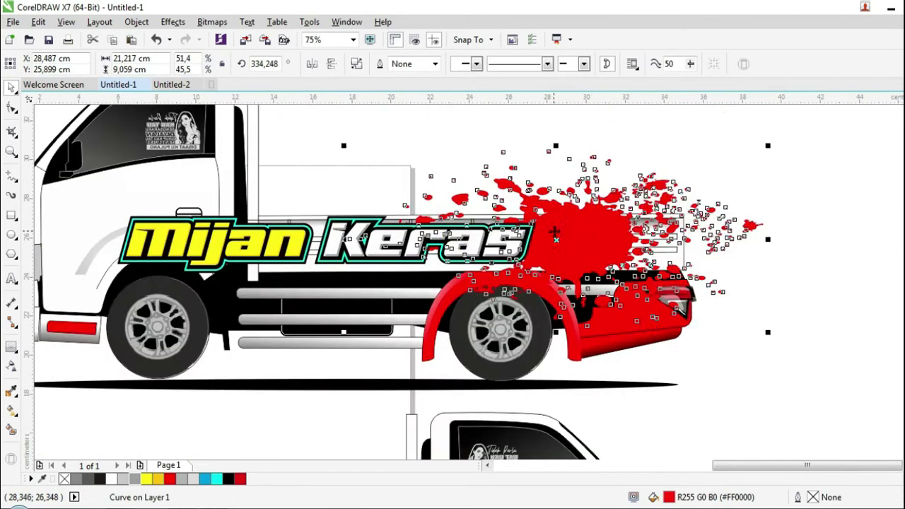
left_click_drag(568, 232, 642, 232)
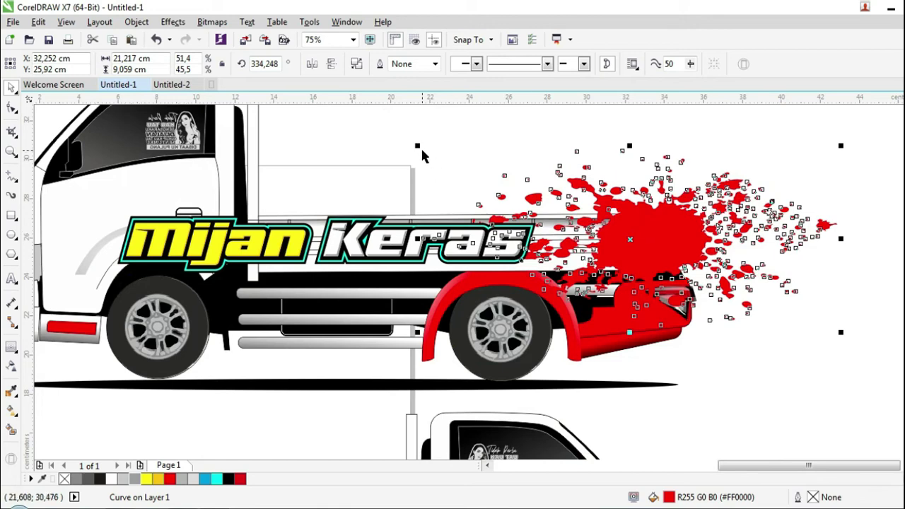
left_click_drag(418, 146, 366, 130)
- Split the red splat beside the truck, weld its main part and outer droplets separately, and move the main part onto the bed's rear
key("F3")
left_click_drag(642, 204, 832, 203)
left_click(594, 129)
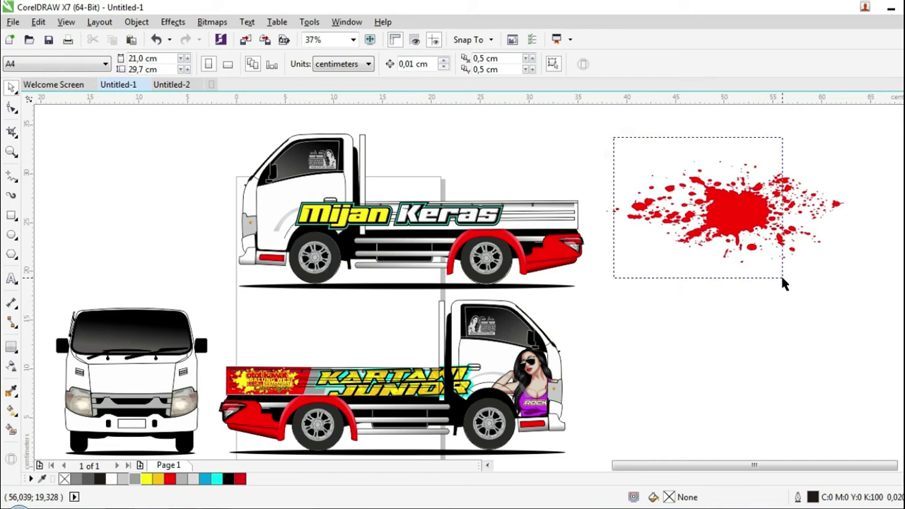
left_click_drag(783, 279, 783, 279)
left_click(385, 66)
left_click_drag(744, 219, 558, 218)
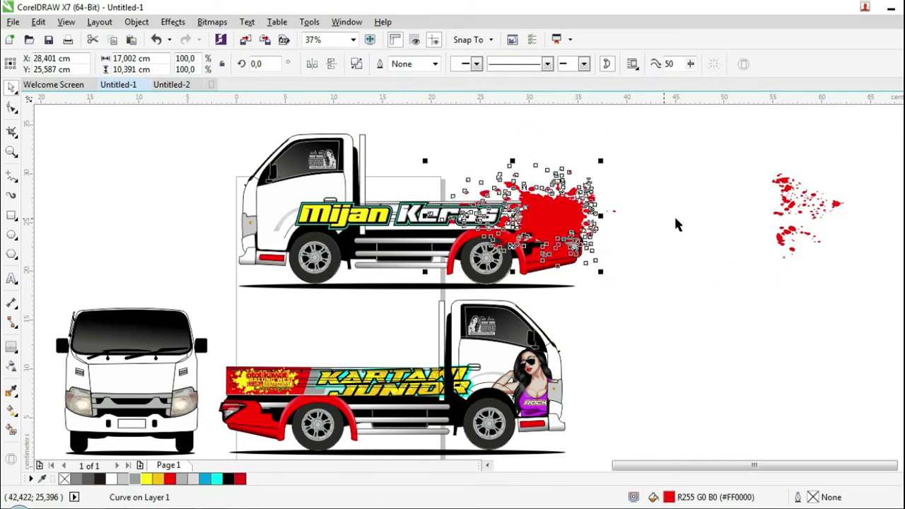
left_click_drag(703, 150, 704, 151)
left_click(387, 66)
- Resize the veiled woman illustration to about 11.1 × 11.1 cm and move it onto the upper truck's cab
scroll(510, 220, "up", 2)
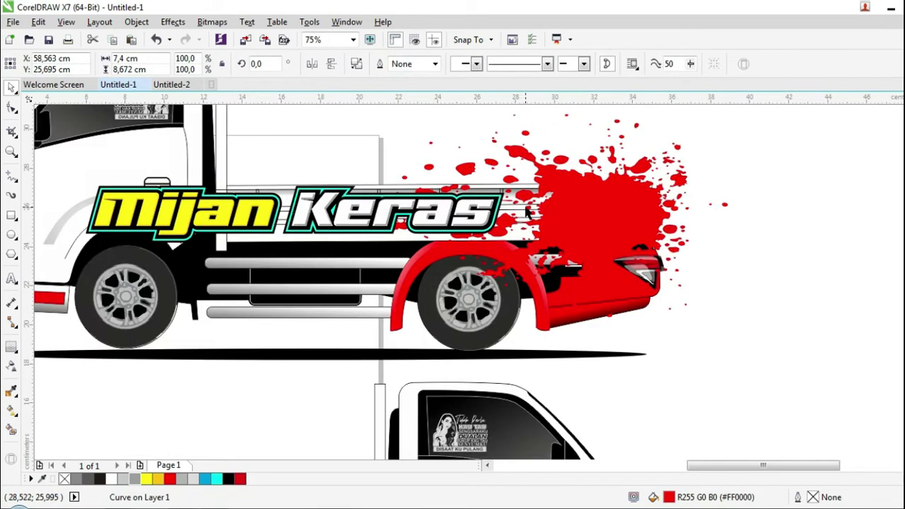
scroll(690, 230, "down", 2)
scroll(396, 224, "down", 1)
left_click(404, 419)
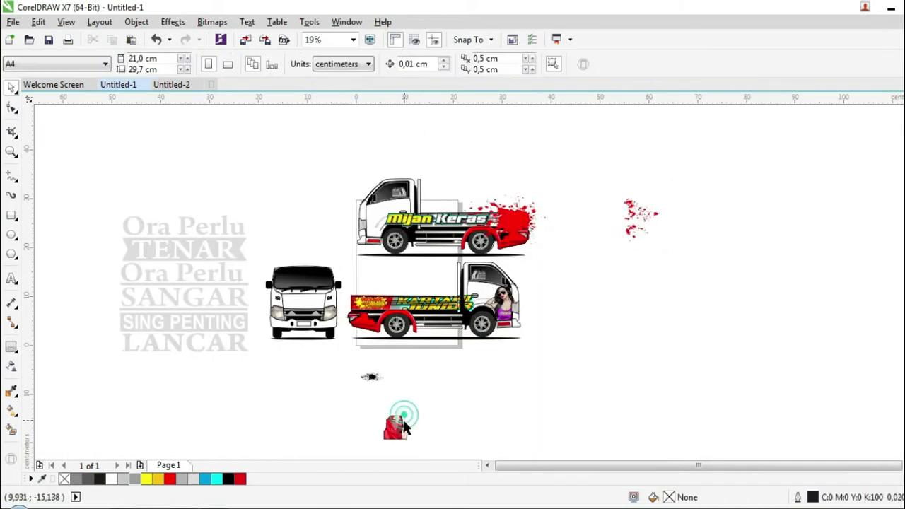
left_click_drag(411, 411, 488, 359)
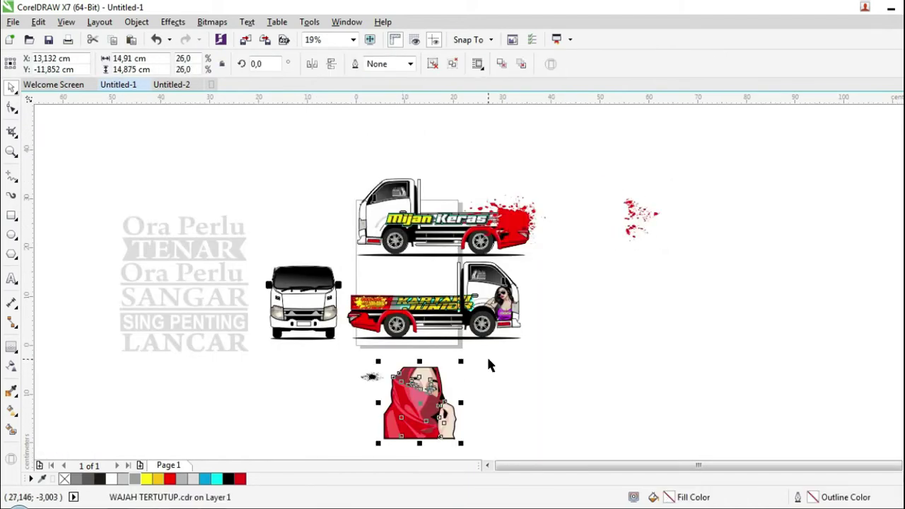
left_click_drag(460, 361, 441, 380)
left_click_drag(406, 415, 372, 228)
scroll(371, 228, "up", 2)
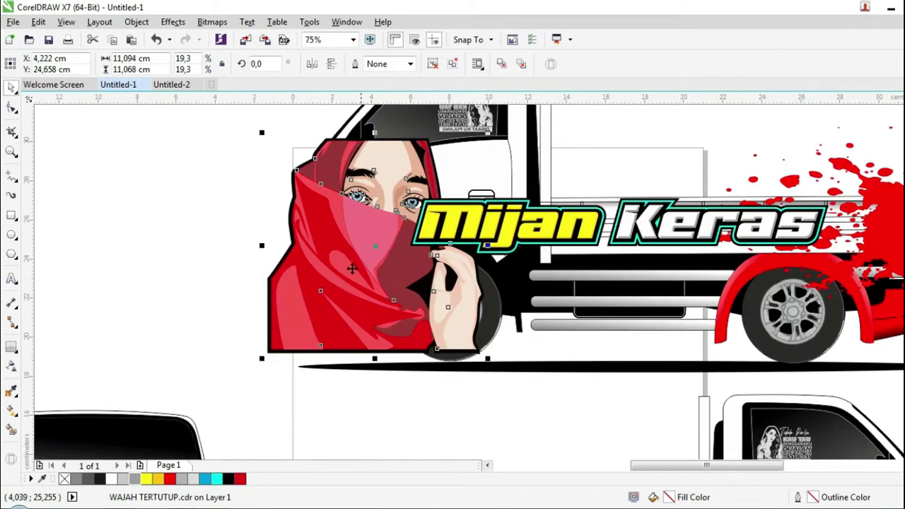
- Shrink the veiled woman to about 8.4 × 8.4 cm and shift the Mijan Keras lettering toward the truck's rear
left_click_drag(262, 360, 320, 304)
scroll(372, 230, "up", 1)
scroll(282, 269, "down", 1)
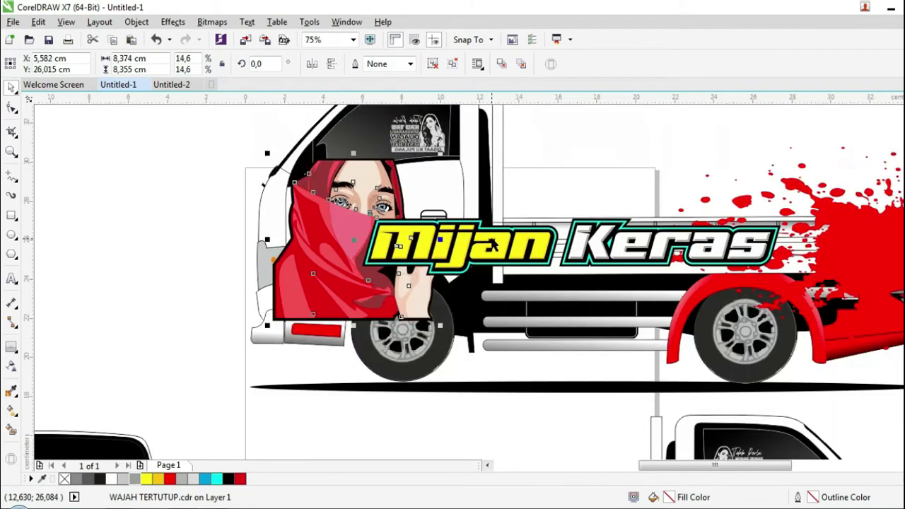
left_click(495, 240)
left_click_drag(510, 243, 552, 247)
- Mirror the veiled woman horizontally and fine-tune her size and position on the cab door
left_click(354, 212)
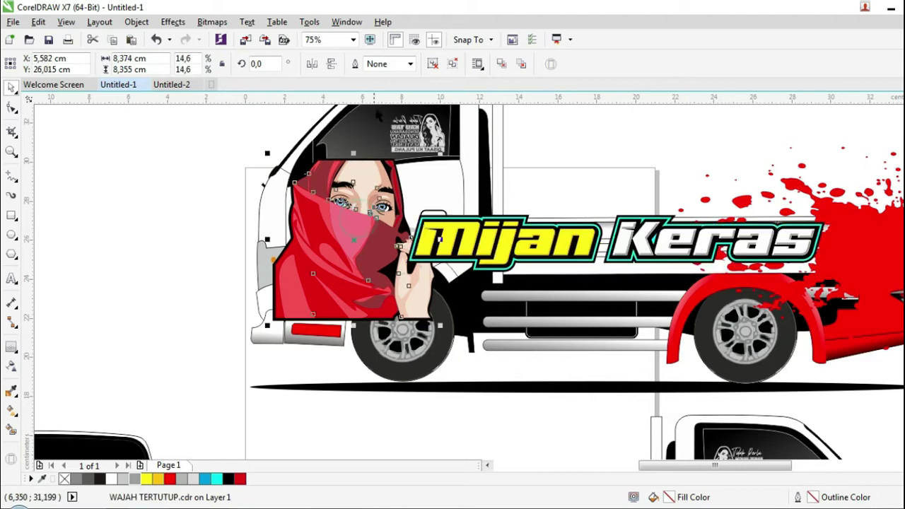
left_click(312, 64)
left_click_drag(440, 325, 427, 313)
left_click_drag(372, 198, 374, 208)
left_click_drag(430, 164, 434, 161)
scroll(395, 180, "up", 1)
scroll(212, 233, "down", 1)
- Group the veiled woman, the Mijan Keras lettering and the red splat
left_click(456, 267, "shift")
left_click(790, 270, "shift")
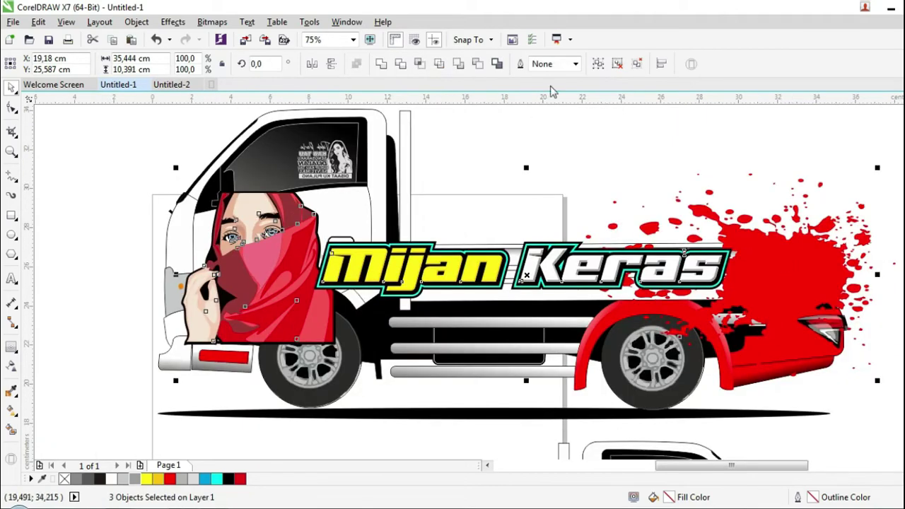
left_click(598, 64)
- Turn the upper truck's white body into an empty PowerClip frame and place the grouped artwork inside it
left_click(358, 205)
right_click(357, 205)
mouse_move(477, 191)
left_click(522, 189)
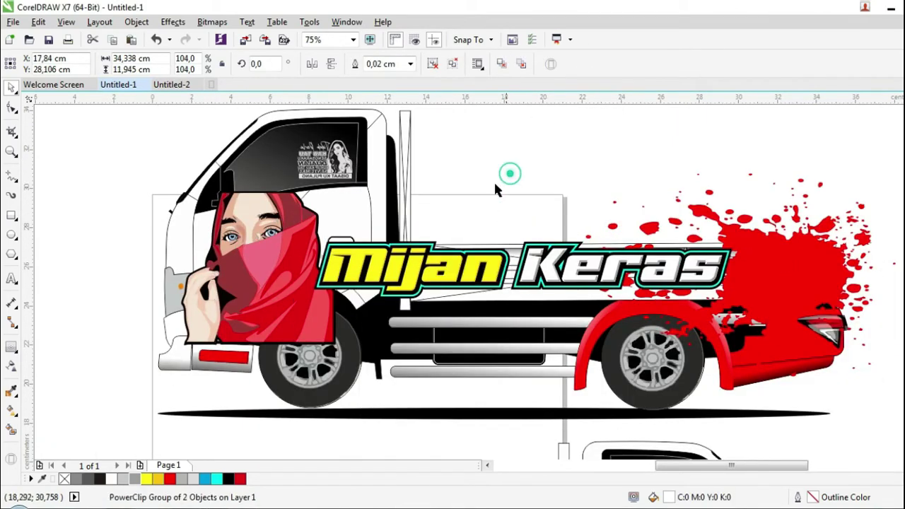
left_click(365, 256)
scroll(365, 257, "up", 1)
left_click_drag(386, 254, 382, 259)
scroll(354, 255, "down", 2)
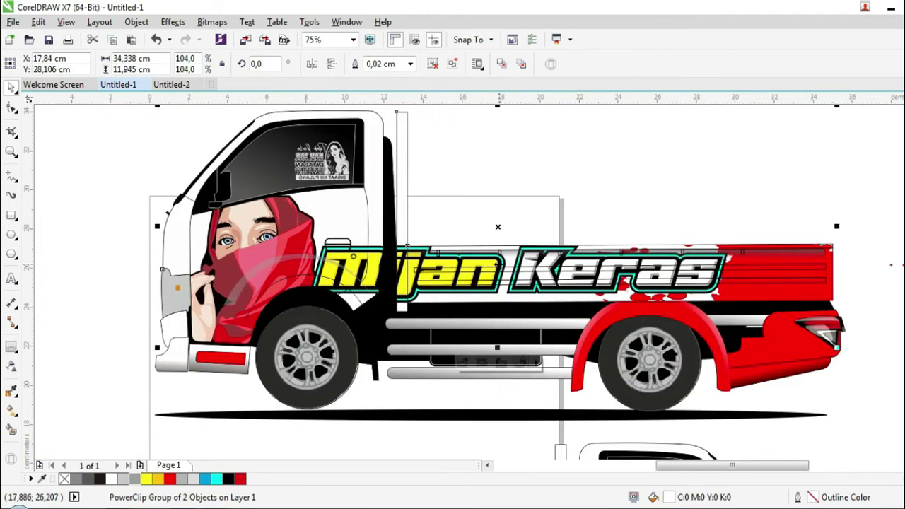
- Delete the leftover red splat droplets beside the upper truck
scroll(376, 244, "down", 2)
left_click_drag(659, 230, 736, 313)
key("Delete")
left_click_drag(882, 341, 714, 211)
key("Delete")
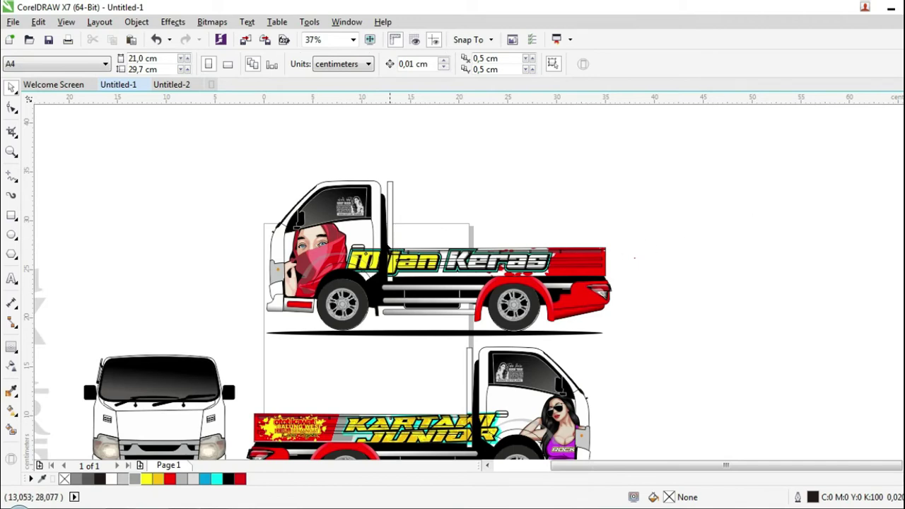
- Delete the mirrored woman-and-slogan decal from the upper truck's cab window
scroll(389, 254, "down", 2)
left_click(163, 324)
scroll(368, 235, "up", 2)
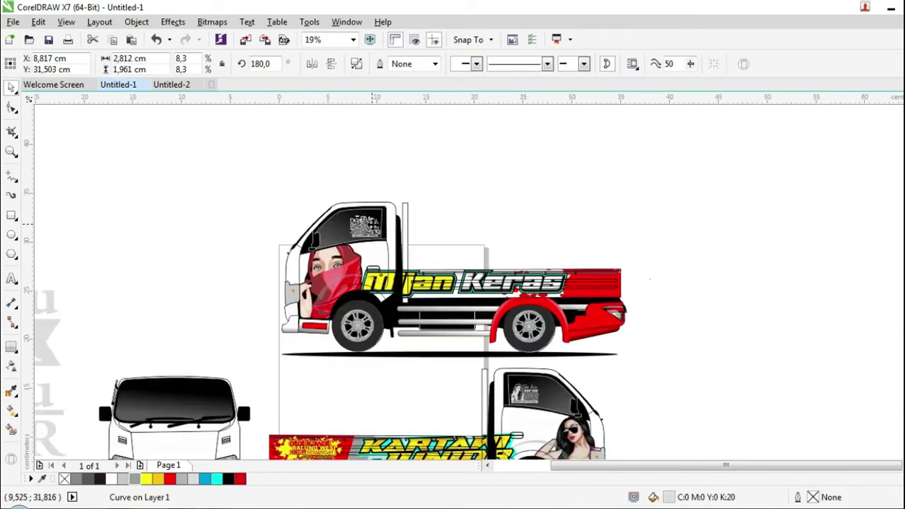
key("Delete")
- Reduce the light gray Ora Perlu TENAR slogan block and move it over to the upper truck
scroll(471, 230, "down", 2)
left_click(231, 294)
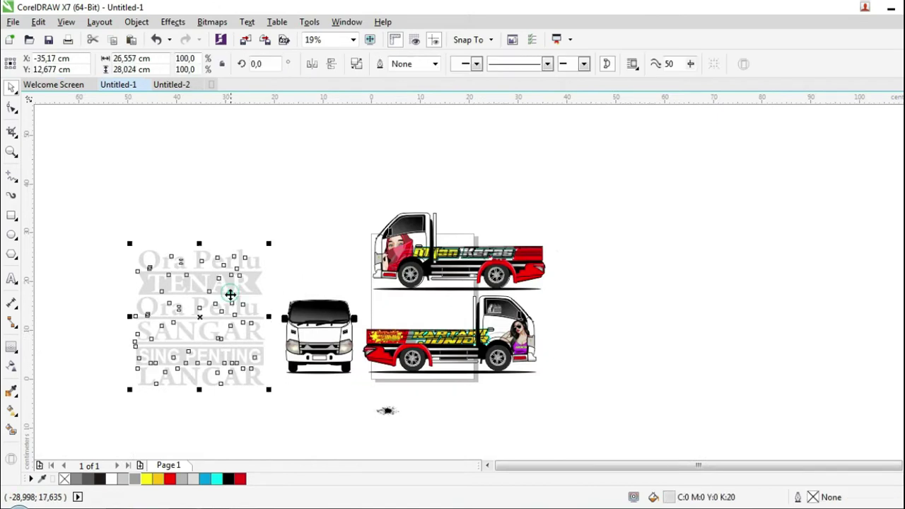
scroll(212, 331, "down", 2)
left_click_drag(212, 331, 260, 279)
scroll(351, 261, "up", 2)
left_click_drag(190, 279, 477, 268)
- Scale the slogan block down to about 2.4 cm wide and position it on the bed's red rear panel
scroll(474, 273, "up", 4)
left_click_drag(529, 324, 450, 239)
left_click_drag(420, 211, 440, 252)
scroll(440, 252, "up", 2)
left_click_drag(392, 302, 406, 293)
left_click_drag(443, 224, 444, 250)
left_click(702, 191)
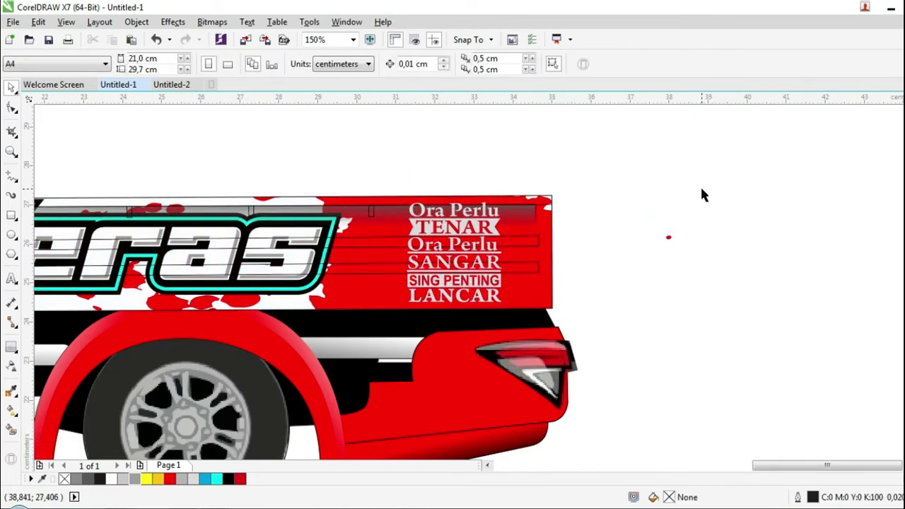
- Delete the last stray red dot behind the upper truck
left_click_drag(730, 216, 641, 354)
key("Delete")
scroll(693, 309, "down", 2)
scroll(693, 309, "down", 4)
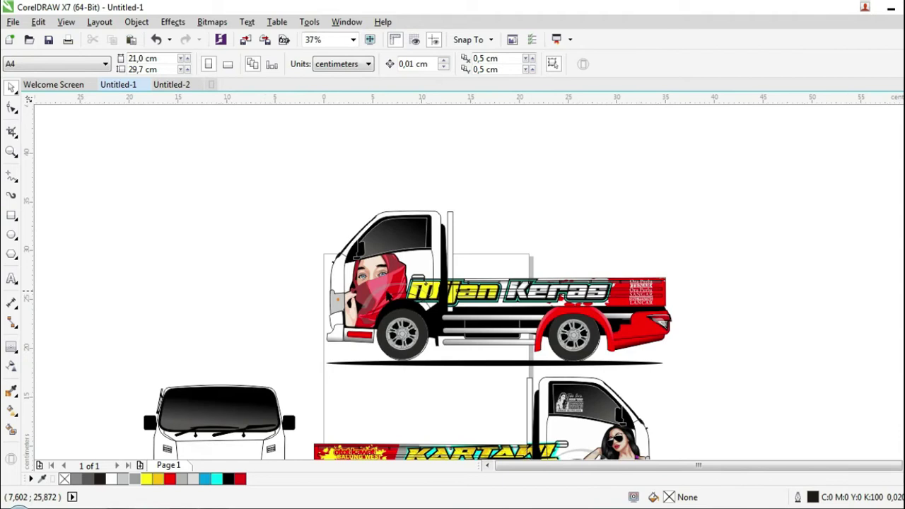
- Add the 24 pt Arial text "Harap TENANG" above the truck's front view
scroll(267, 366, "up", 1)
left_click(12, 278)
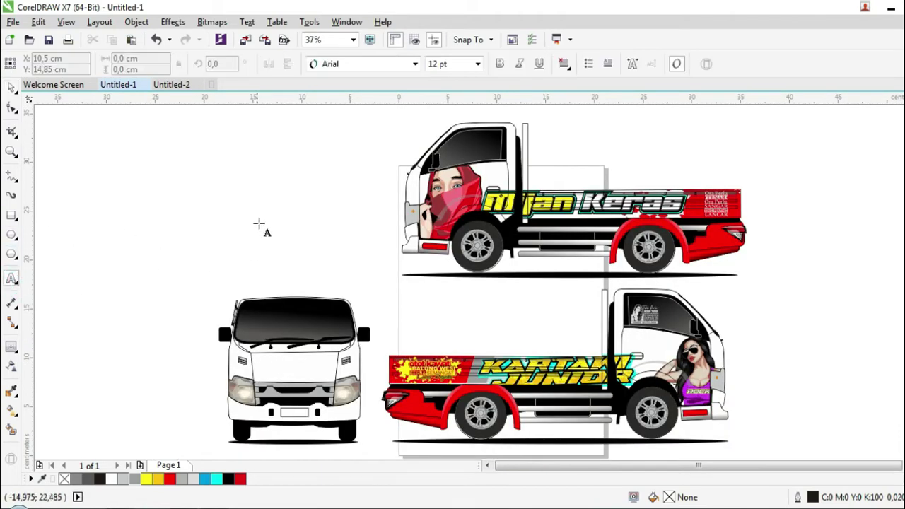
scroll(257, 218, "up", 2)
left_click(257, 233)
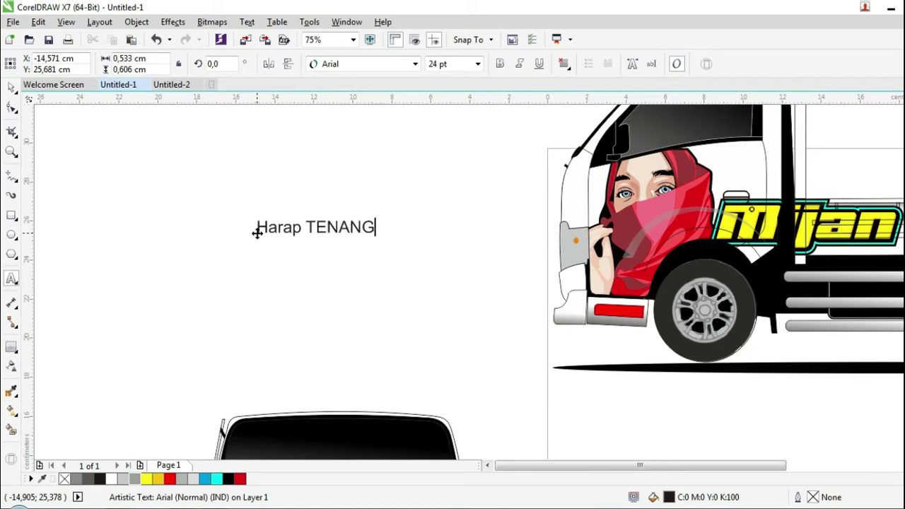
key("Escape")
left_click(13, 88)
- Try breaking the Harap TENANG text apart and moving its first word
key("ctrl+k")
left_click_drag(282, 232, 333, 211)
key("ctrl+z")
- Change the font of the Harap TENANG text to Arno Pro
left_click(350, 228, "shift")
left_click(361, 64)
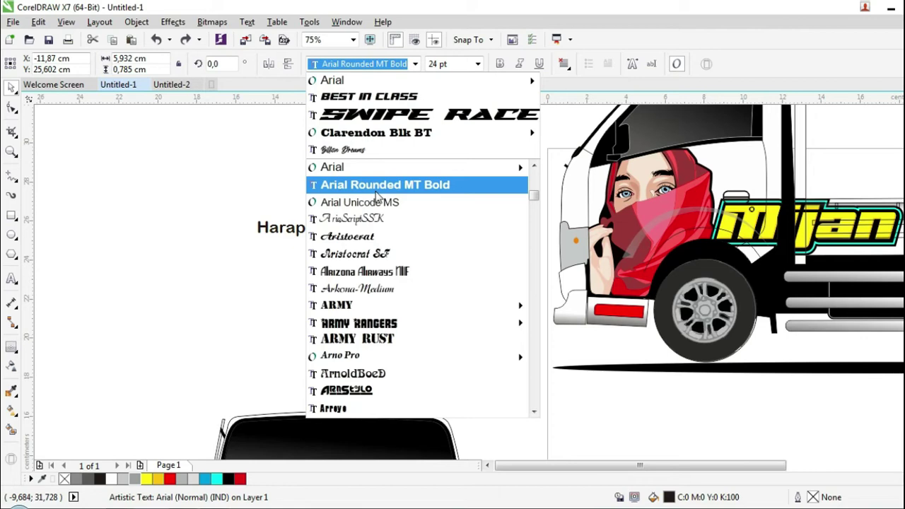
mouse_move(365, 359)
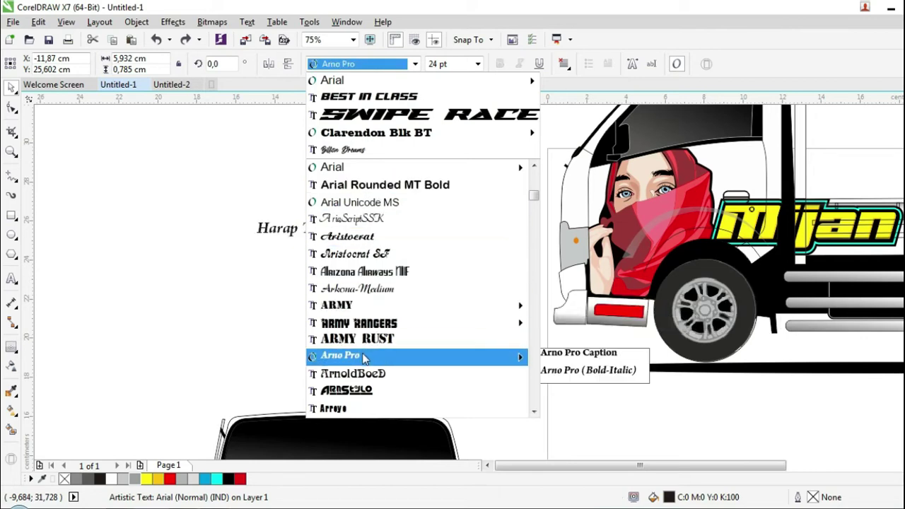
key("Up")
left_click(360, 361)
left_click(325, 271)
- Break the Harap TENANG text into separate words and move Harap above the right part of TENANG
scroll(281, 225, "up", 2)
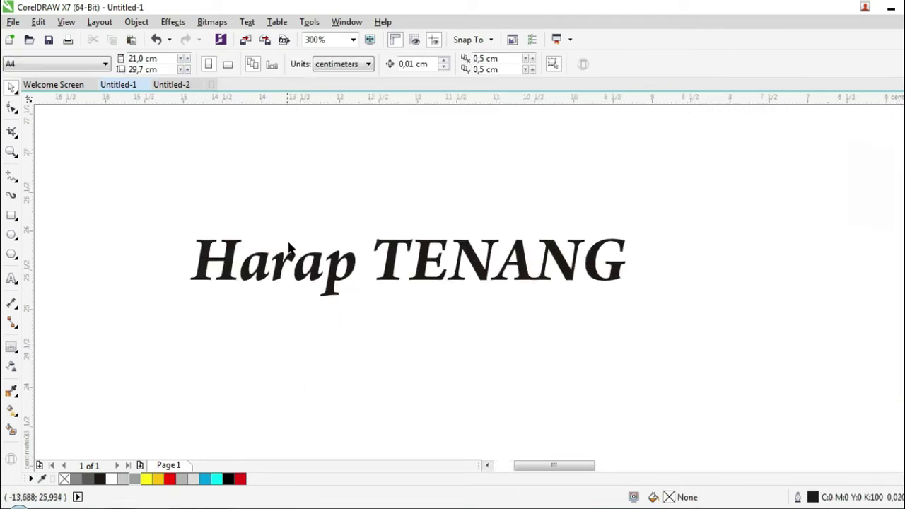
scroll(286, 255, "down", 1)
left_click(283, 261)
key("ctrl+k")
left_click(299, 262)
left_click_drag(298, 264, 461, 241)
left_click(479, 266)
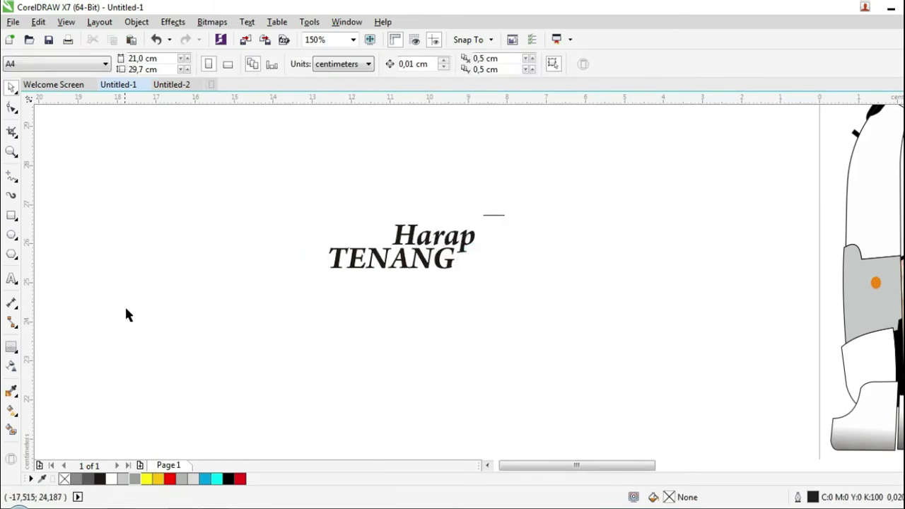
- Add the 24 pt Arial text "Lagi fokus kerja" below the Harap TENANG lettering
left_click(14, 281)
left_click(214, 343)
type("lag")
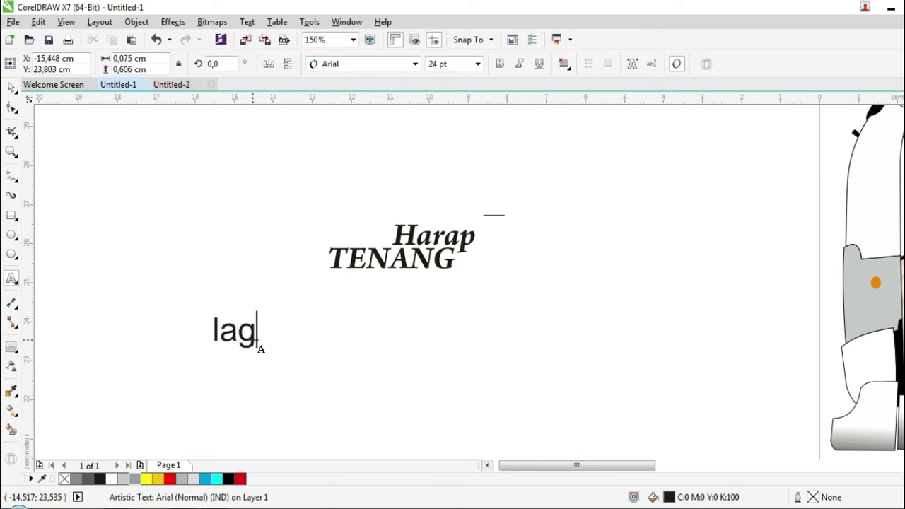
type("i fokus")
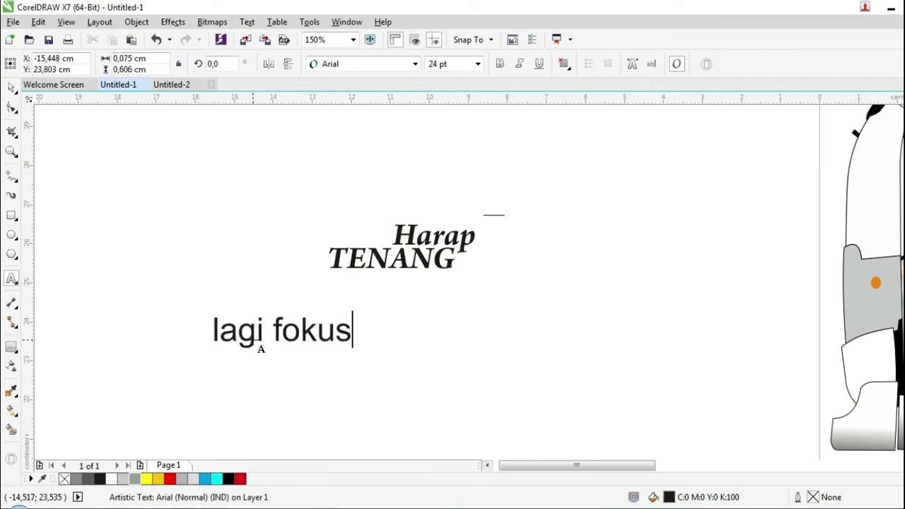
type(" n")
key("BackSpace")
type("ke")
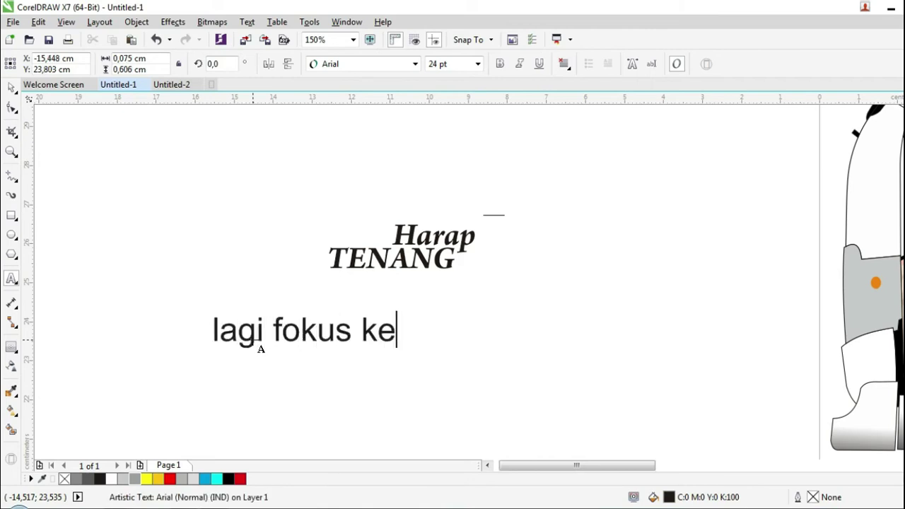
left_click(11, 87)
left_click_drag(224, 343, 210, 344)
type("L")
left_click(10, 88)
- Set the Lagi fokus kerja text to Billion Dreams, scale it to about 3 cm wide and place it above Harap
left_click(357, 63)
scroll(414, 248, "down", 8)
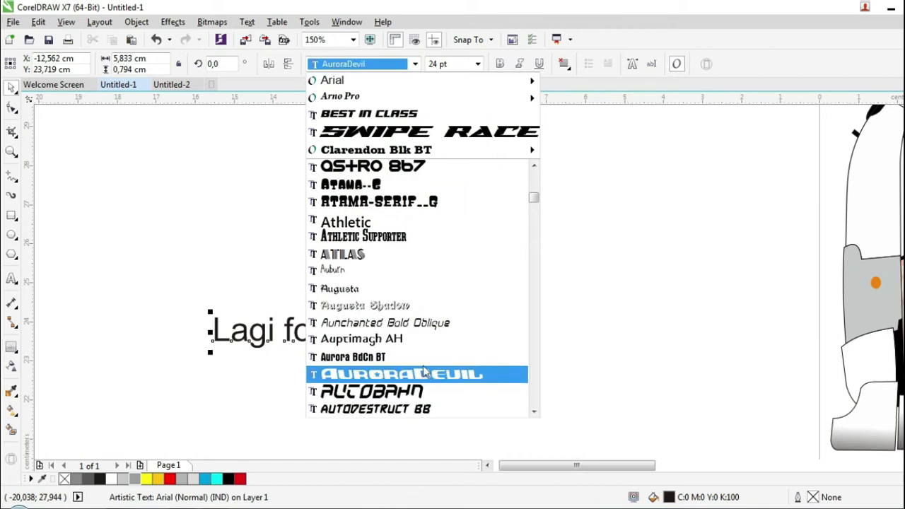
scroll(424, 361, "down", 2)
scroll(410, 358, "down", 3)
scroll(408, 364, "down", 15)
scroll(400, 372, "down", 20)
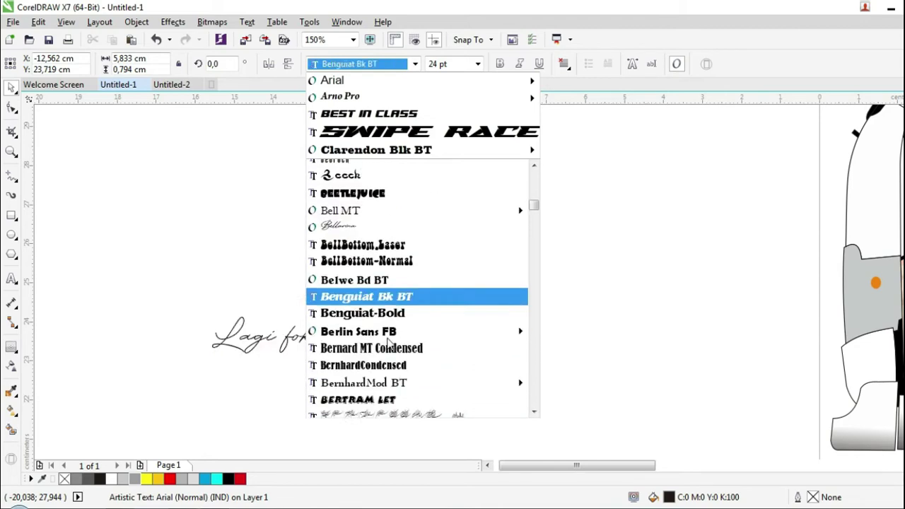
scroll(386, 343, "down", 20)
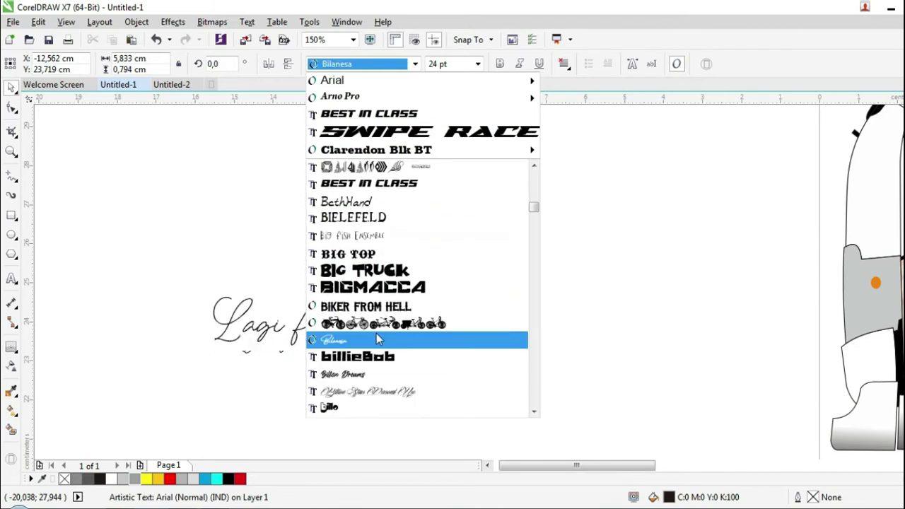
left_click(370, 374)
left_click_drag(389, 352, 454, 220)
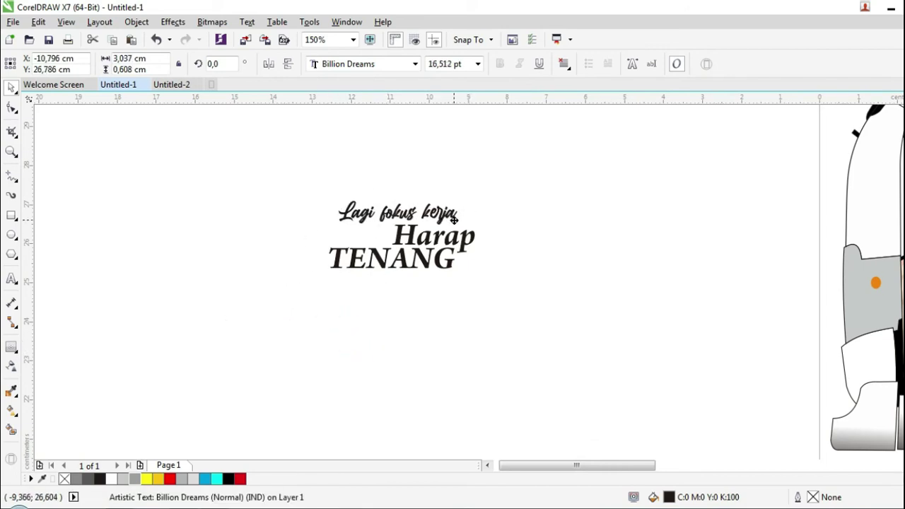
- Draw a rectangle about 4.02 by 2.38 cm around the three lines of slogan text
left_click(509, 275)
left_click(12, 215)
left_click_drag(315, 191, 479, 280)
key("space")
scroll(389, 247, "up", 2)
left_click_drag(403, 315, 397, 322)
left_click_drag(241, 223, 255, 225)
- Round the corners of the slogan's rectangle to a radius of about 0.08 cm
left_click(11, 106)
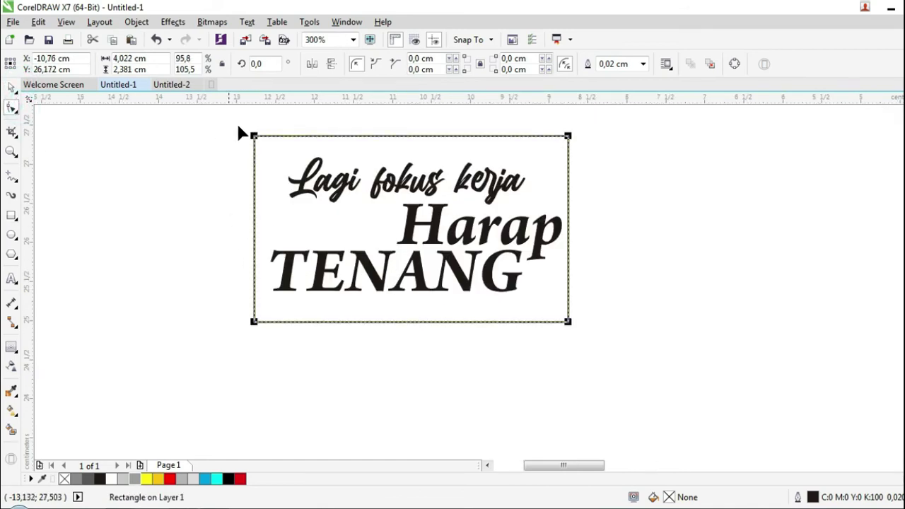
left_click_drag(254, 136, 259, 141)
left_click(11, 87)
left_click_drag(378, 148, 382, 156)
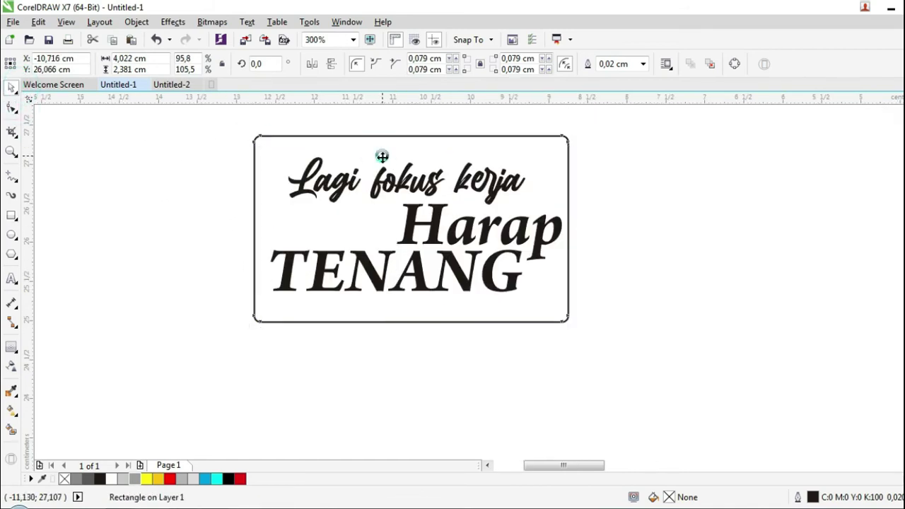
- Add an outside contour of about 0.09 cm to the rounded rectangle and break it apart into a separate outline
left_click(11, 347)
scroll(251, 336, "up", 1)
left_click_drag(265, 330, 264, 340)
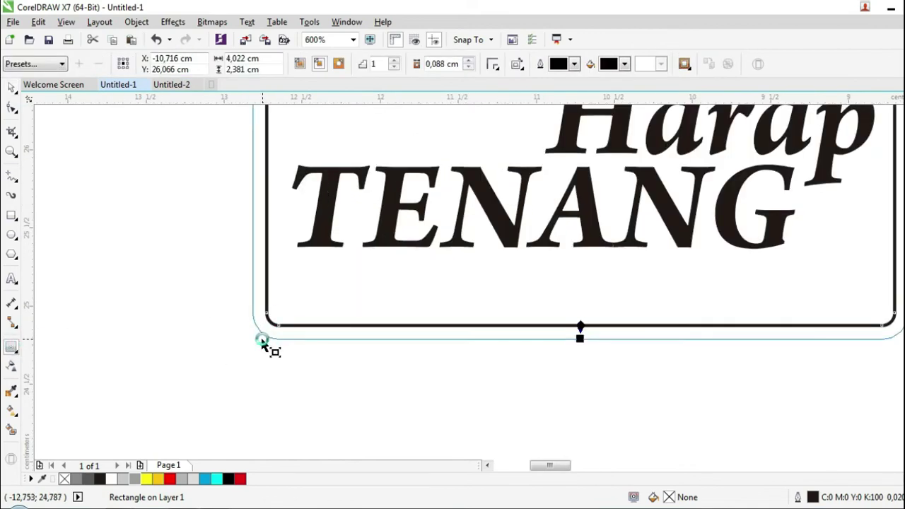
scroll(263, 343, "down", 1)
key("ctrl+k")
left_click(11, 88)
left_click(81, 115)
- Duplicate the inner and outer rounded rectangles together and combine the copies into one frame
scroll(255, 184, "up", 1)
left_click(261, 199)
left_click(273, 199, "shift")
scroll(279, 223, "down", 1)
scroll(277, 224, "down", 1)
key("ctrl+d")
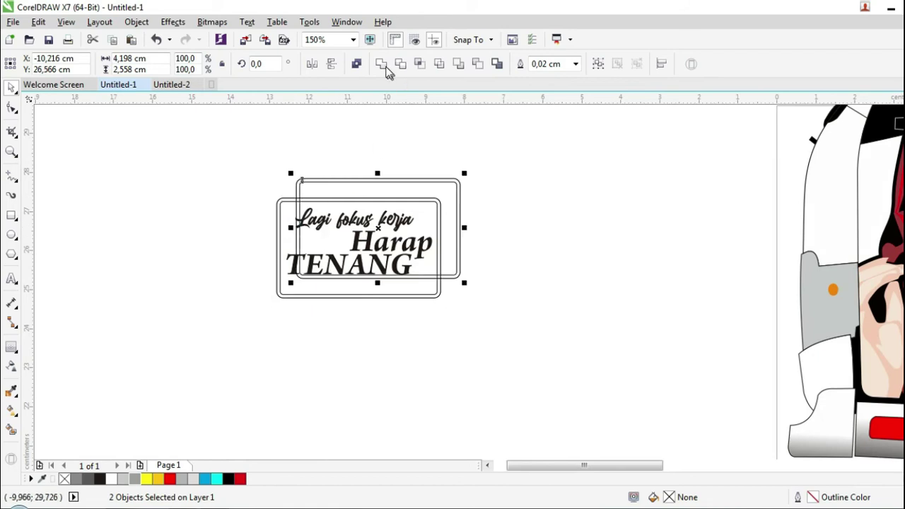
left_click(362, 65)
- Rotate the duplicated frame clockwise and position it over the upright frame around the slogan
left_click(383, 182)
left_click_drag(464, 174, 459, 204)
left_click_drag(364, 177, 350, 198)
scroll(360, 199, "up", 1)
key("Escape")
- Create an outside contour about 4.28 cm wide around the upright frame's outer rectangle and break it apart
left_click(479, 198)
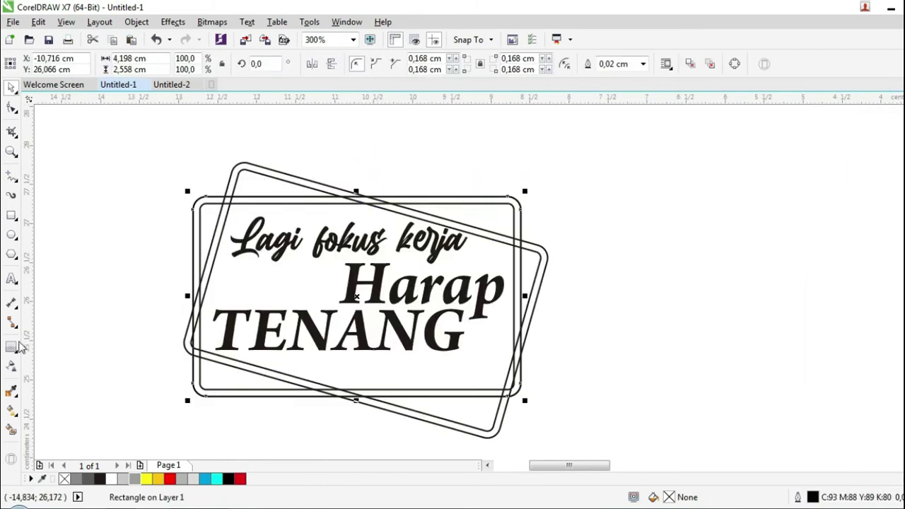
left_click(13, 347)
scroll(609, 282, "up", 1)
left_click_drag(488, 234, 479, 247)
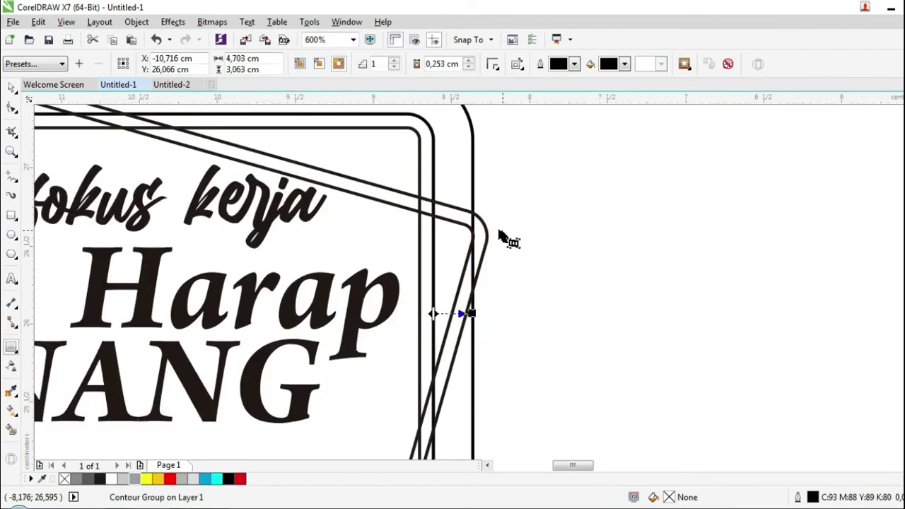
scroll(505, 236, "down", 2)
scroll(485, 202, "up", 2)
left_click_drag(482, 165, 462, 187)
left_click(12, 88)
key("ctrl+k")
- Trim the tilted frame with the outermost contour rectangle and delete that rectangle
left_click(13, 87)
left_click(539, 160)
left_click(483, 205)
left_click(511, 289, "shift")
left_click(401, 69)
left_click(511, 157)
left_click(484, 211)
scroll(490, 217, "down", 1)
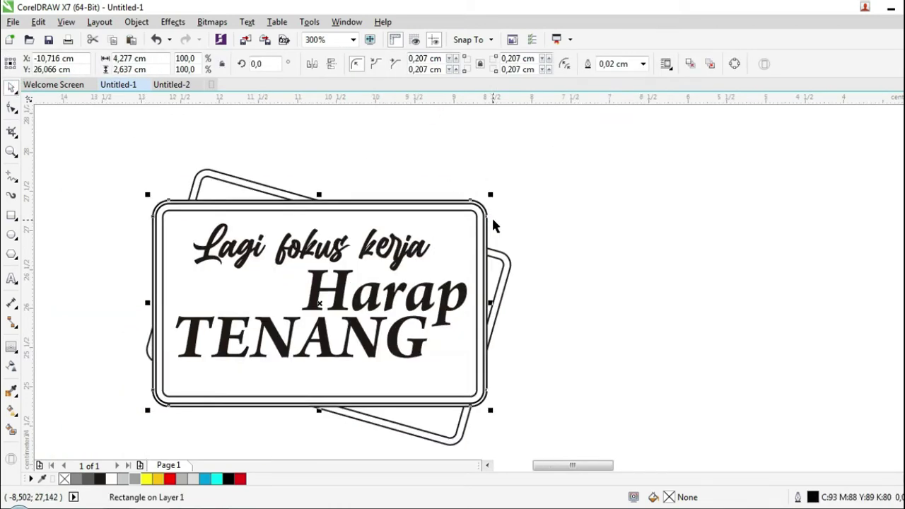
scroll(495, 220, "down", 1)
key("Delete")
- Combine the slogan text and both frames into a single curve object
left_click_drag(557, 168, 292, 353)
left_click(381, 64)
key("ctrl+z")
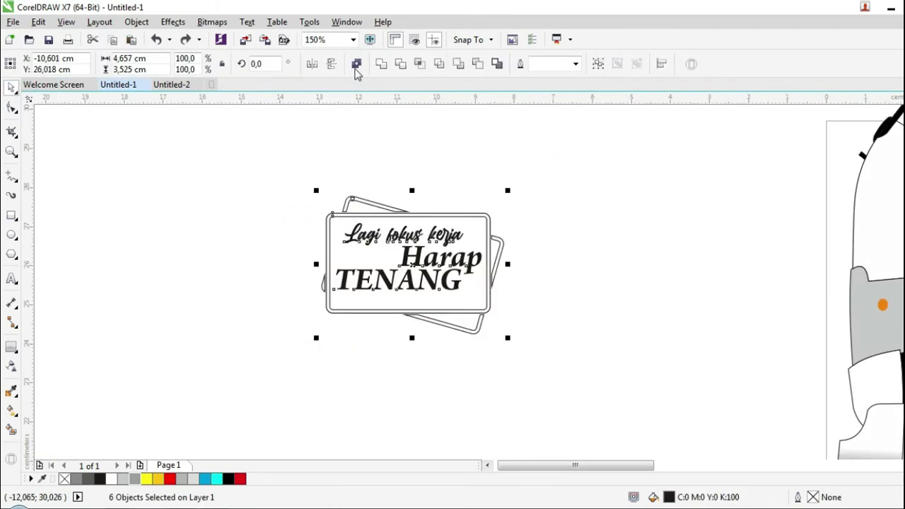
left_click(357, 66)
- Place the slogan badge on the upper truck's side window in white, scaled to about 3.1 cm wide
scroll(230, 255, "down", 1)
left_click_drag(336, 262, 685, 139)
left_click_drag(734, 198, 707, 152)
scroll(710, 140, "up", 1)
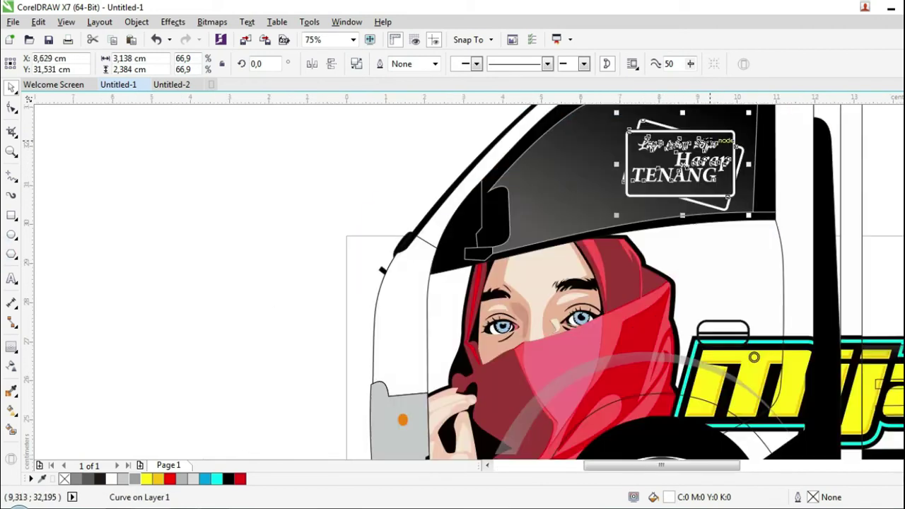
- Tilt the white slogan badge slightly counterclockwise and shift it a little toward the front of the side window
left_click(694, 152)
left_click_drag(753, 215, 760, 204)
scroll(458, 192, "down", 1)
left_click(330, 162)
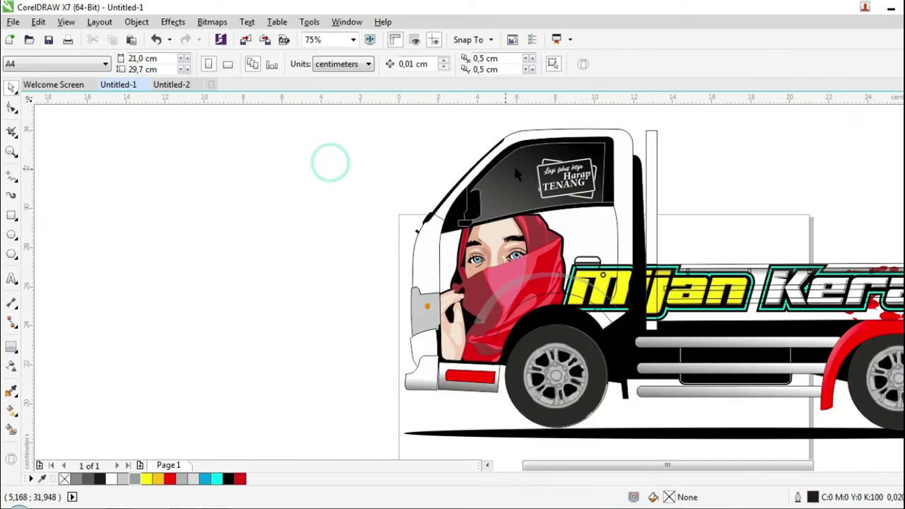
scroll(548, 175, "up", 1)
left_click(585, 178)
left_click_drag(586, 178, 570, 173)
scroll(407, 191, "down", 1)
left_click(279, 191)
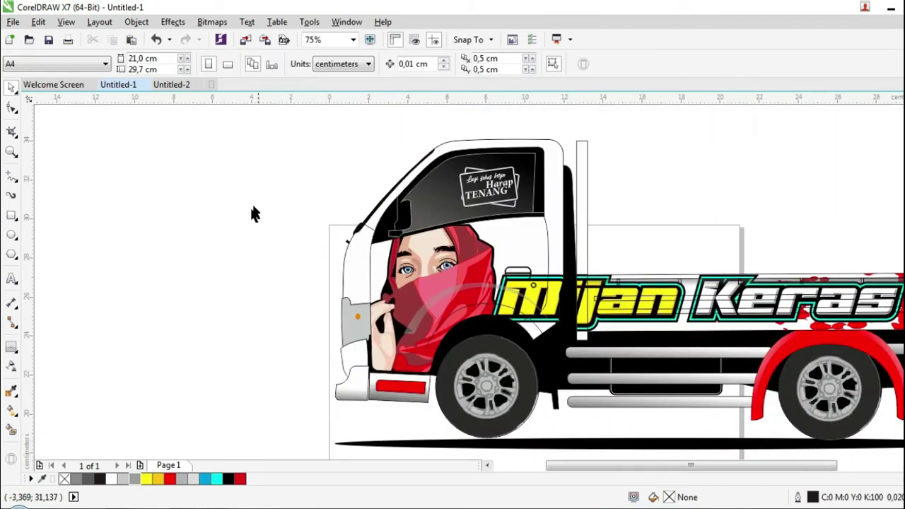
scroll(244, 235, "down", 1)
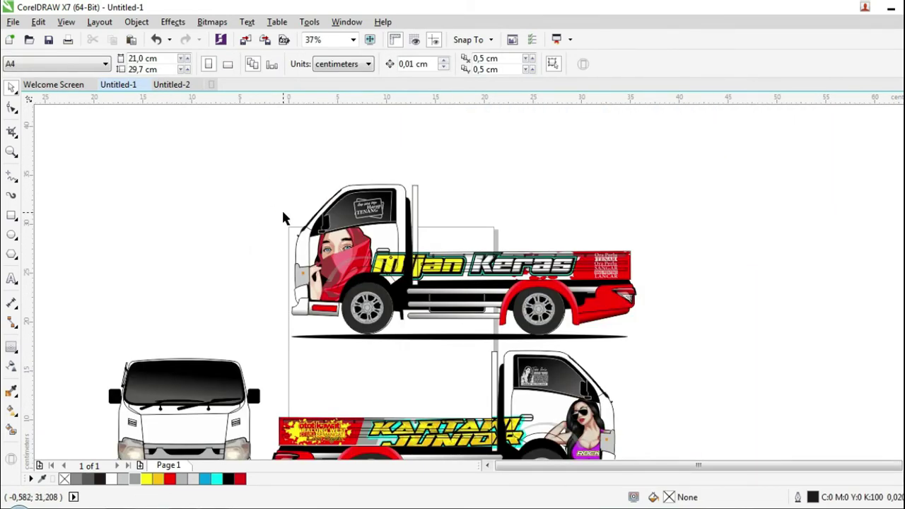
scroll(324, 396, "down", 3)
scroll(273, 384, "up", 2)
scroll(208, 433, "up", 3)
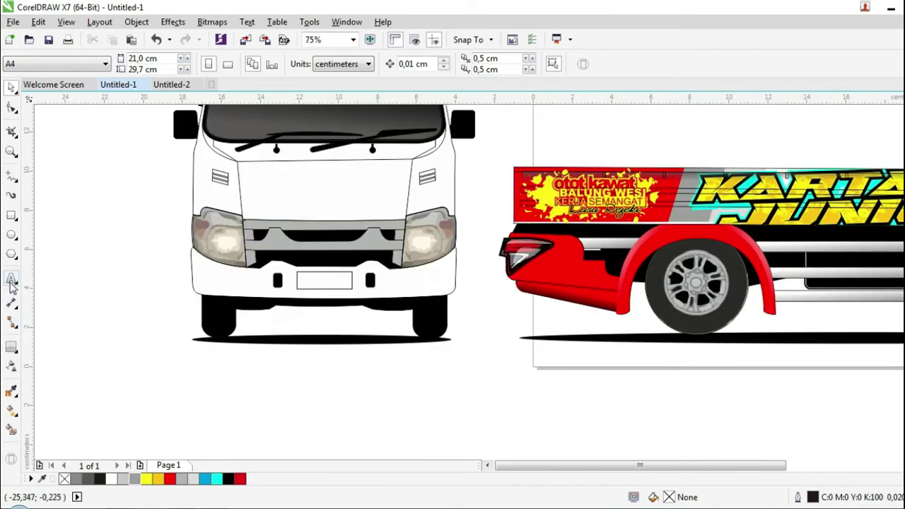
left_click(12, 280)
left_click(255, 374)
type("Kaji")
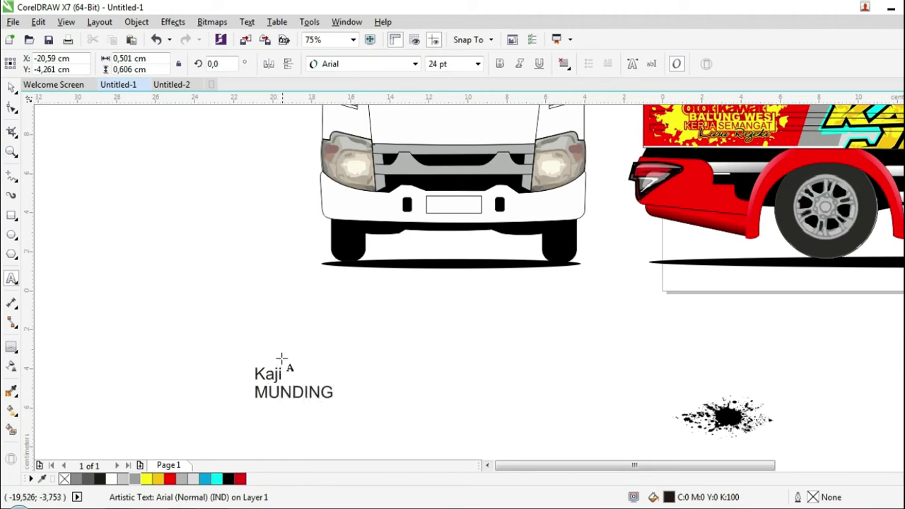
left_click(11, 86)
left_click(361, 65)
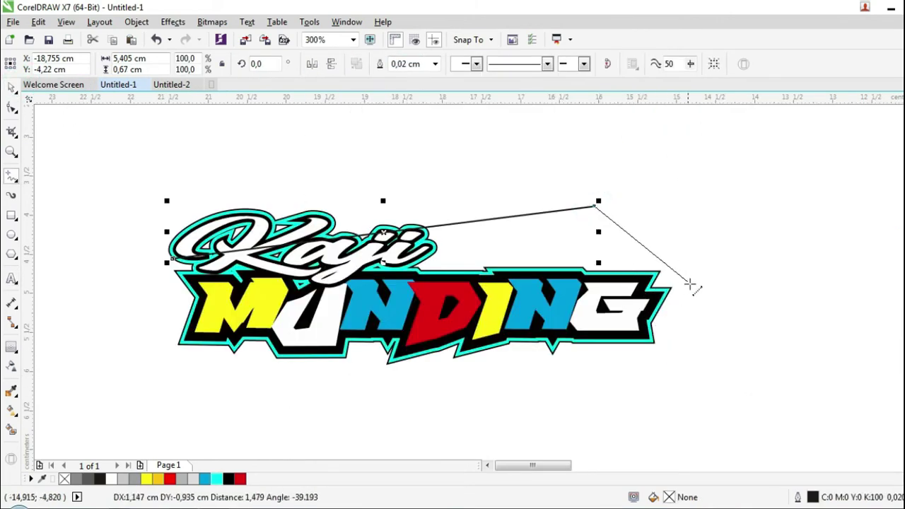
- Draw a closed angular shape with straight segments around the Kaji MUNDING lettering, about 6.8 by 2.2 cm
left_click(692, 285)
left_click(547, 375)
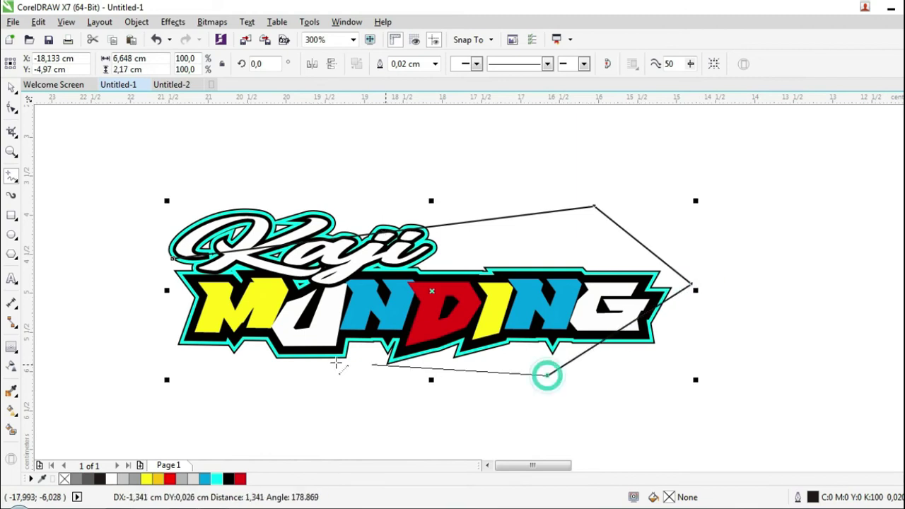
left_click(274, 366)
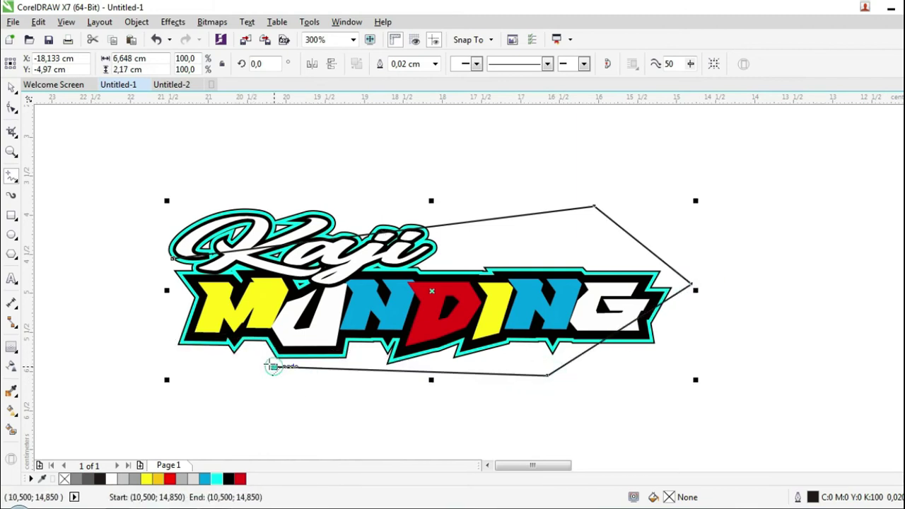
left_click(157, 290)
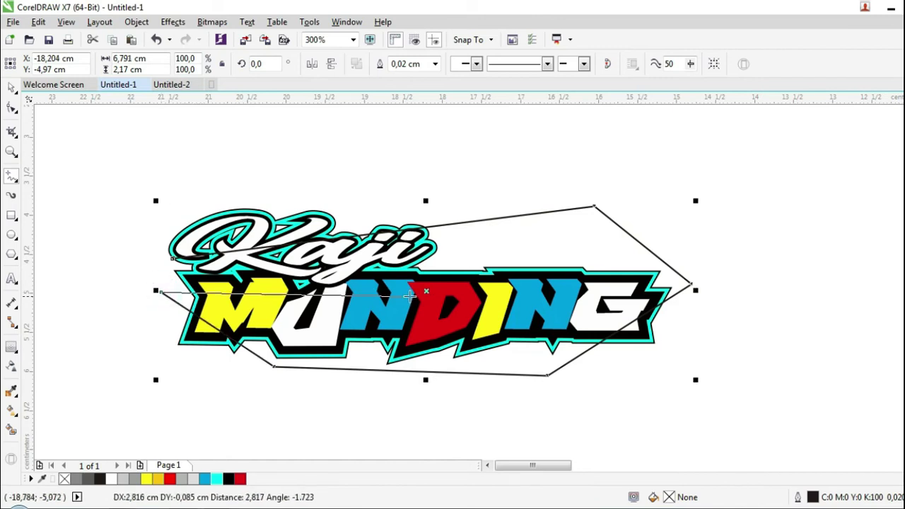
left_click(299, 347)
left_click(521, 337)
left_click(592, 265)
left_click(570, 249)
left_click(195, 256)
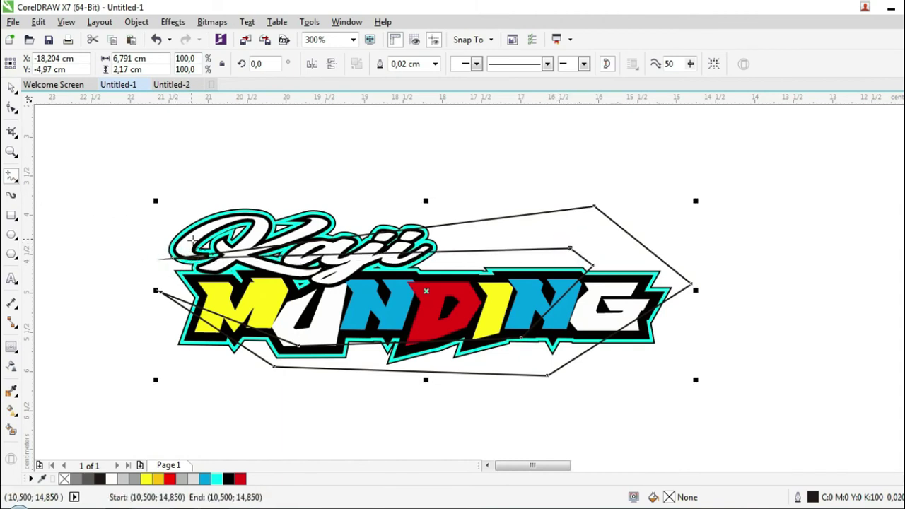
- Draw a second closed pointed shape about 5.6 by 1.7 cm over the lettering's left part and adjust its left node
left_click(522, 202)
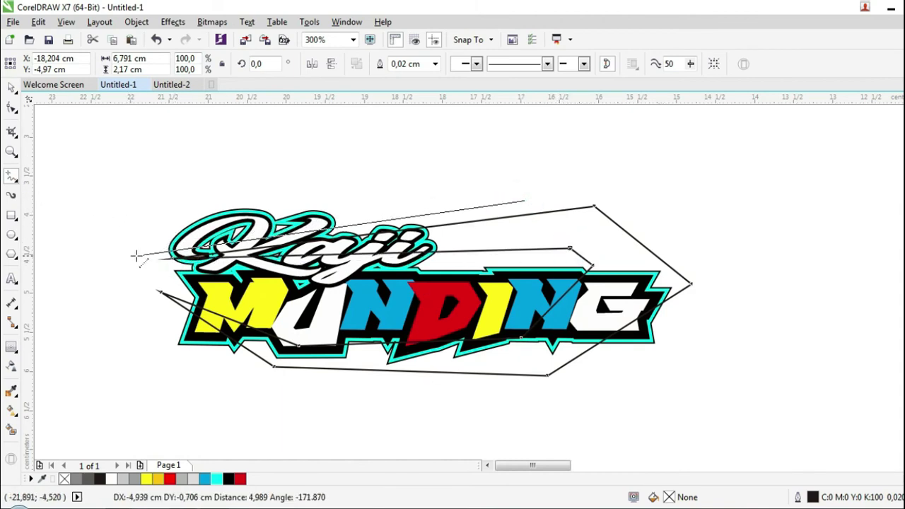
left_click(130, 256)
left_click(318, 330)
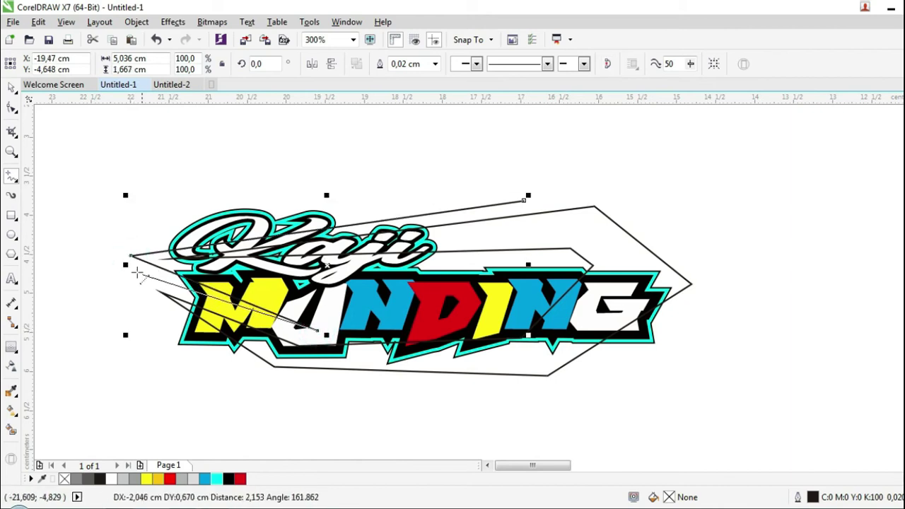
left_click(87, 253)
left_click(524, 200)
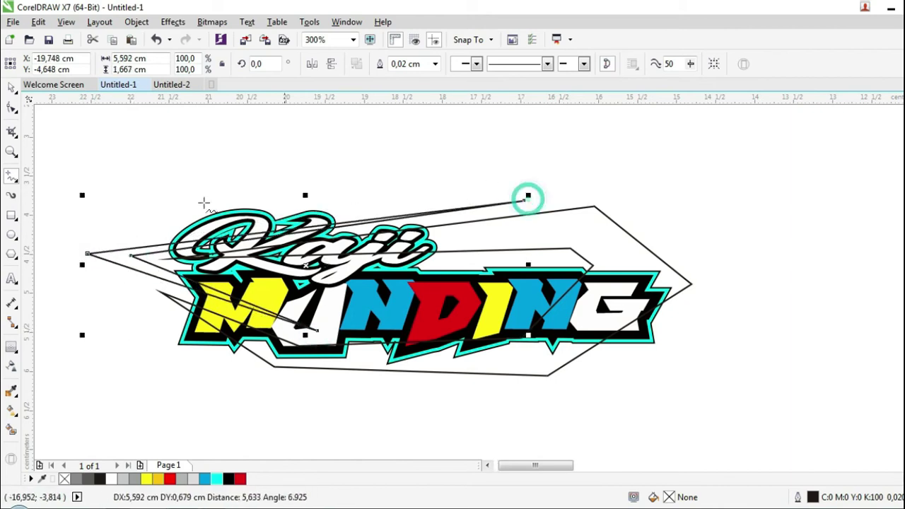
left_click(14, 110)
left_click_drag(132, 258, 95, 259)
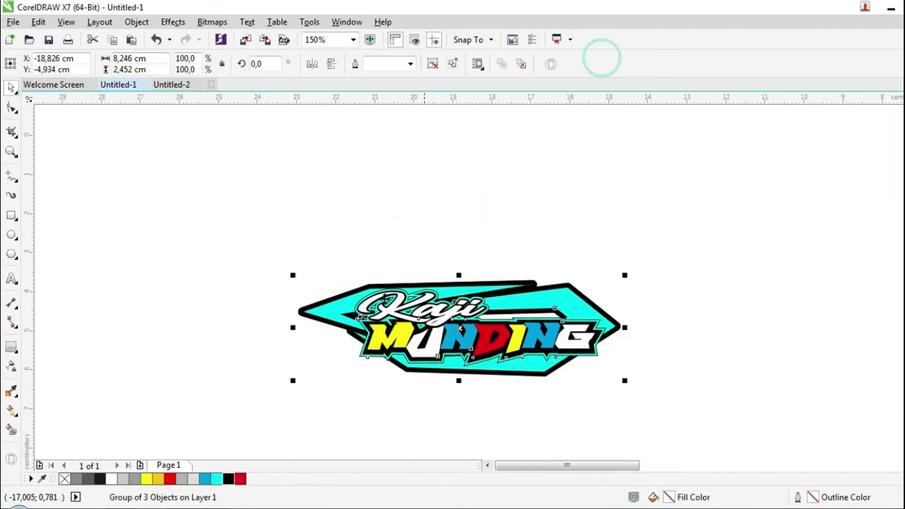
- Enlarge the Kaji MUNDING group, place it on the truck's front panel and rotate it about 7.6 degrees
scroll(372, 374, "down", 2)
left_click_drag(438, 346, 459, 331)
left_click_drag(415, 359, 478, 222)
scroll(499, 230, "up", 1)
left_click(500, 232)
left_click_drag(540, 208, 536, 193)
scroll(401, 256, "down", 2)
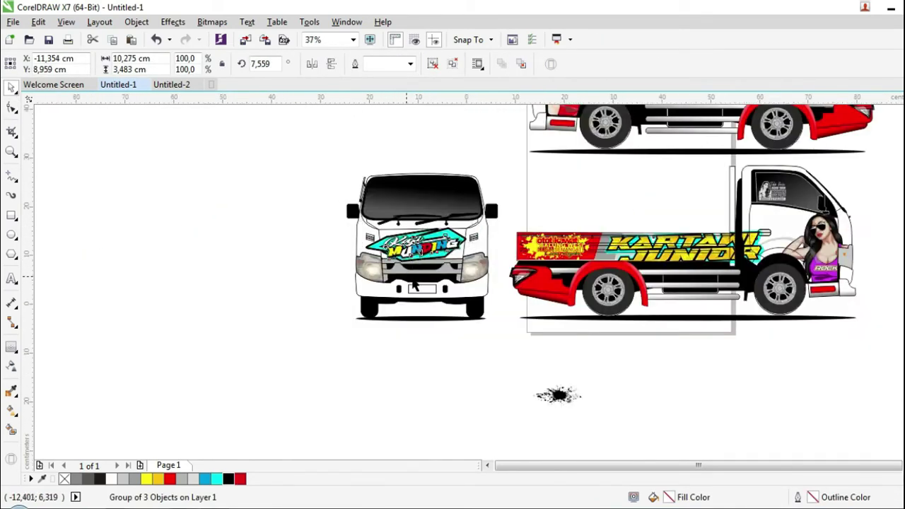
- Enlarge the black ink splatter to about 17.1 by 7.3 cm, move it below the truck's front view and break it apart
left_click(477, 341)
left_click_drag(461, 324, 394, 299)
scroll(394, 304, "up", 2)
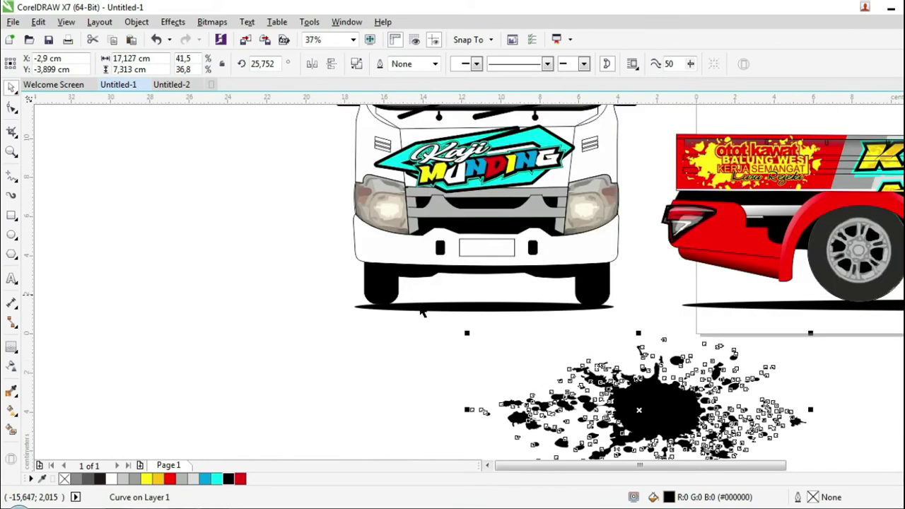
left_click_drag(604, 385, 411, 312)
left_click(356, 64)
left_click(364, 212)
- Place the large central splat over the left side of the truck's front, stretch it to about 9.6 by 13.9 cm and fill it bright red
left_click(422, 383)
left_click_drag(420, 367, 475, 267)
left_click_drag(504, 318, 509, 340)
scroll(495, 293, "up", 2)
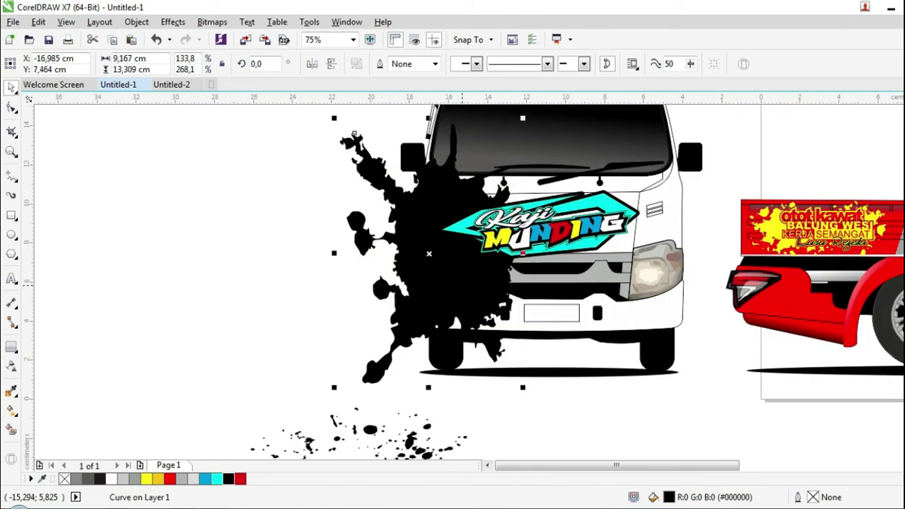
left_click_drag(520, 386, 531, 399)
left_click(241, 479)
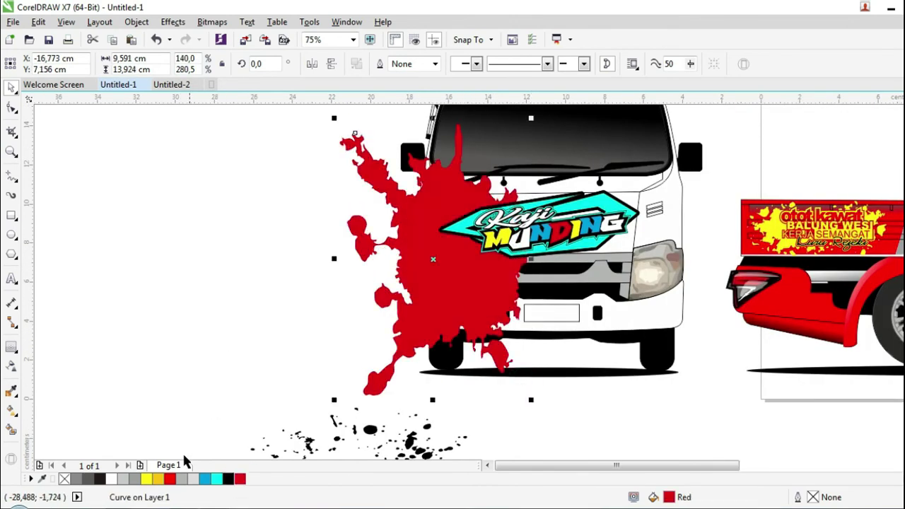
left_click(212, 352)
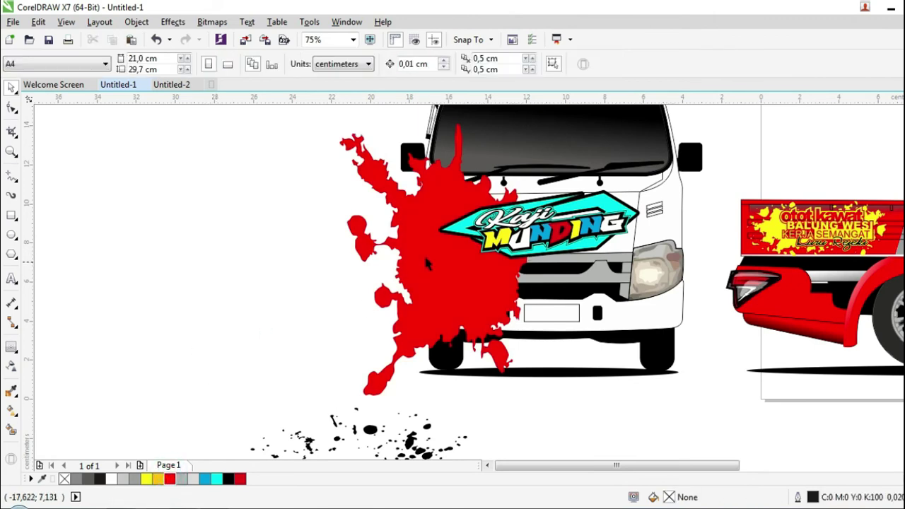
- Enlarge the Kaji MUNDING emblem slightly and reposition it on the front panel
left_click(524, 233)
left_click_drag(432, 265, 419, 268)
left_click_drag(579, 210, 585, 201)
scroll(538, 247, "down", 1)
left_click(596, 240)
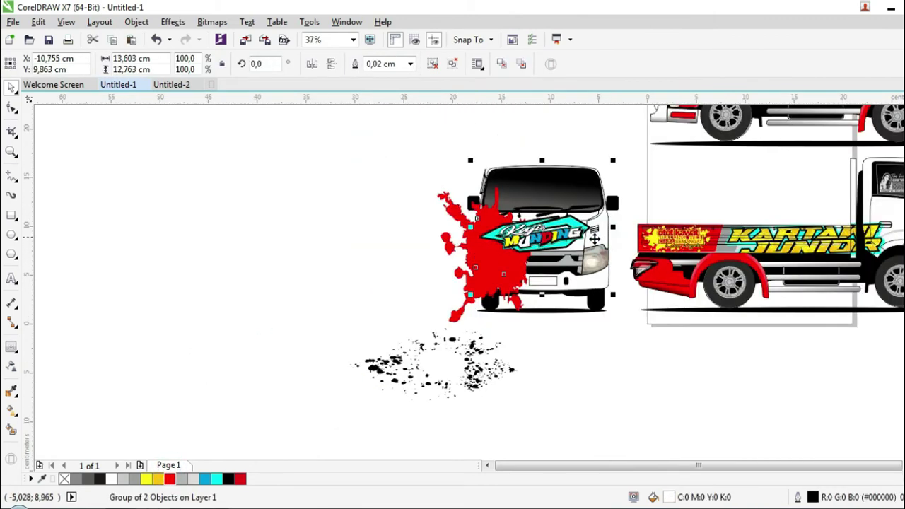
left_click(456, 318, "shift")
left_click(601, 64)
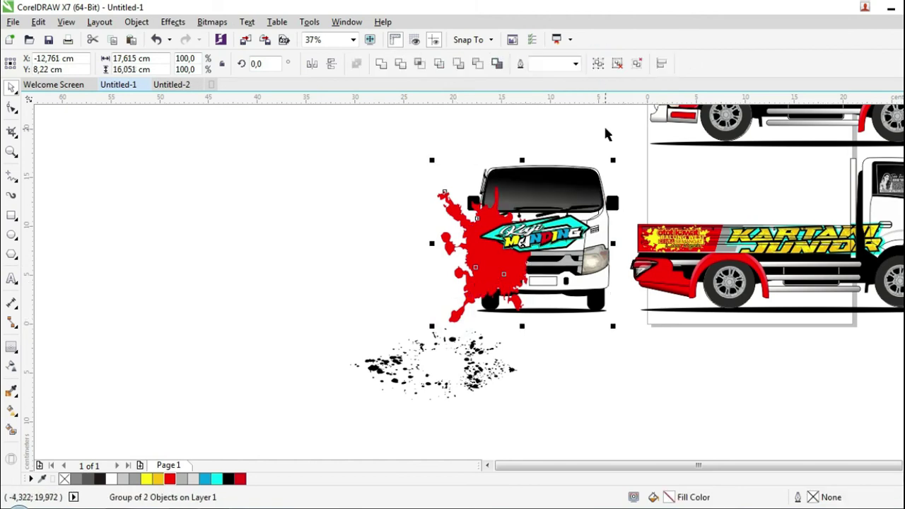
key("ctrl+z")
- Group the red splat with the Kaji MUNDING emblem and PowerClip the group inside the truck's front body
scroll(566, 218, "up", 1)
left_click(563, 258)
left_click(339, 274, "shift")
left_click(602, 65)
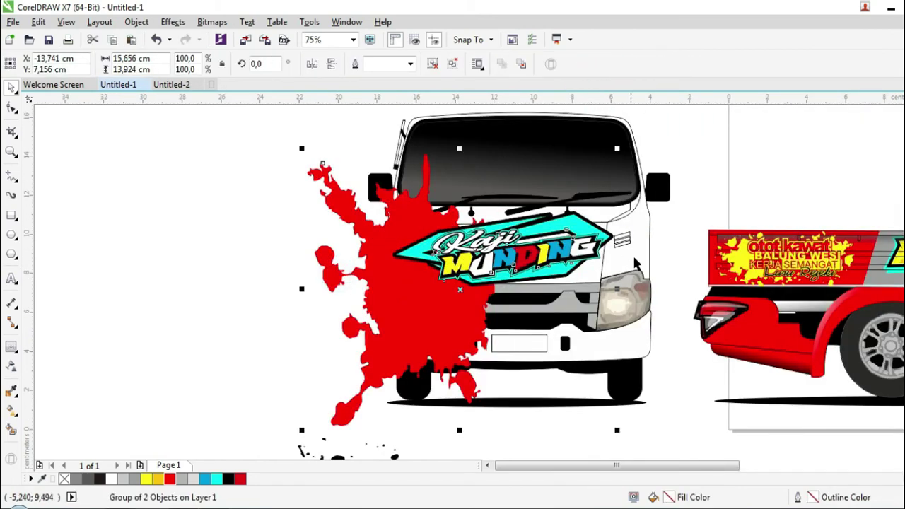
right_click(635, 259)
mouse_move(785, 188)
left_click(578, 188)
left_click_drag(558, 262, 557, 256)
scroll(556, 261, "up", 2)
scroll(557, 256, "down", 2)
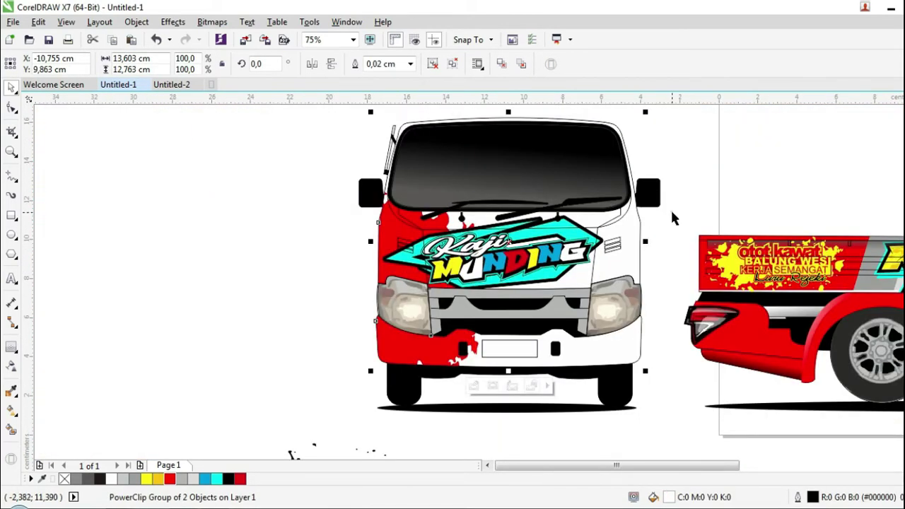
left_click(672, 218)
- Move a cluster of small splatter droplets onto the front bumper around the number plate and fill them red
scroll(672, 217, "down", 1)
left_click_drag(460, 427, 407, 391)
mouse_move(364, 412)
left_mouse_down()
mouse_move(299, 365)
mouse_move(377, 406)
left_mouse_up()
scroll(329, 393, "up", 1)
scroll(331, 366, "down", 1)
left_click_drag(341, 367, 505, 287)
scroll(518, 286, "up", 1)
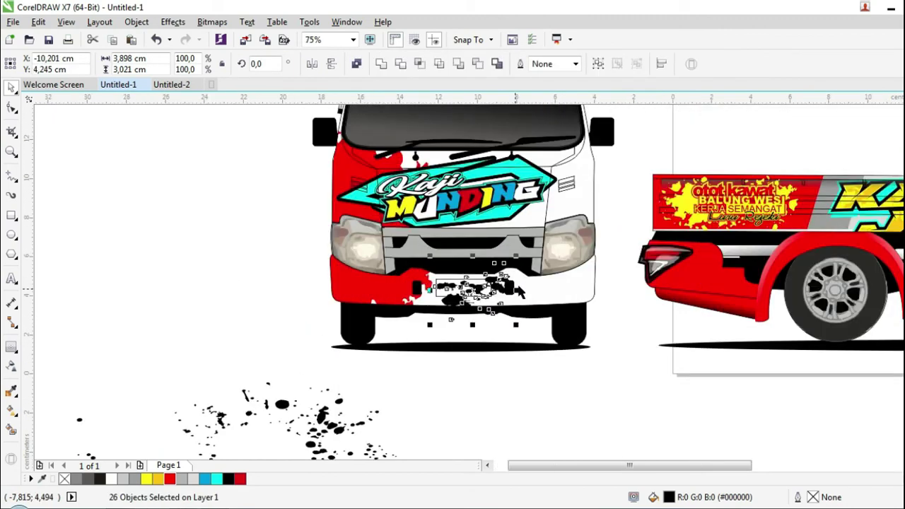
left_click(173, 480)
left_click(425, 341)
- Delete the stray droplets around the grille and bumper, and move one red droplet cluster to the hood beside the right headlight
left_click(457, 303)
scroll(459, 313, "up", 1)
key("Delete")
left_click_drag(610, 424, 439, 286)
key("Delete")
left_click(551, 209)
key("Delete")
left_click(533, 209)
key("Delete")
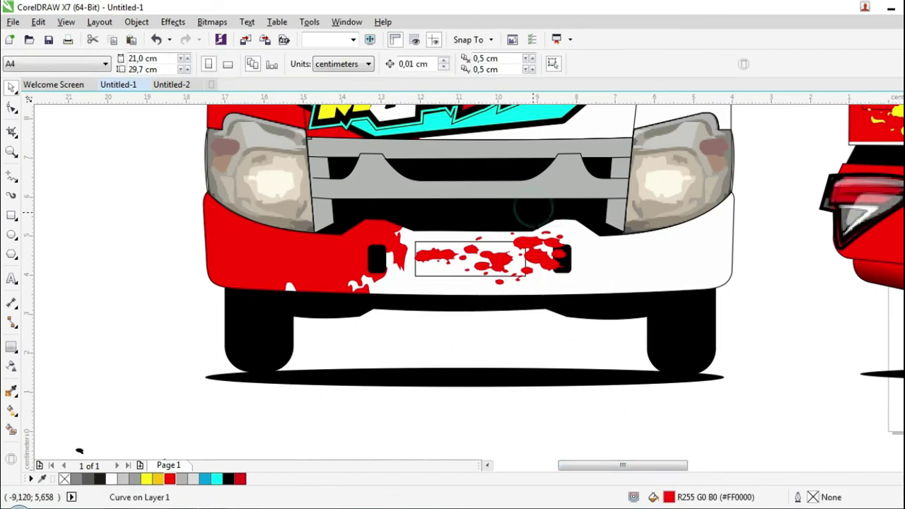
scroll(533, 244, "down", 1)
left_click(572, 182)
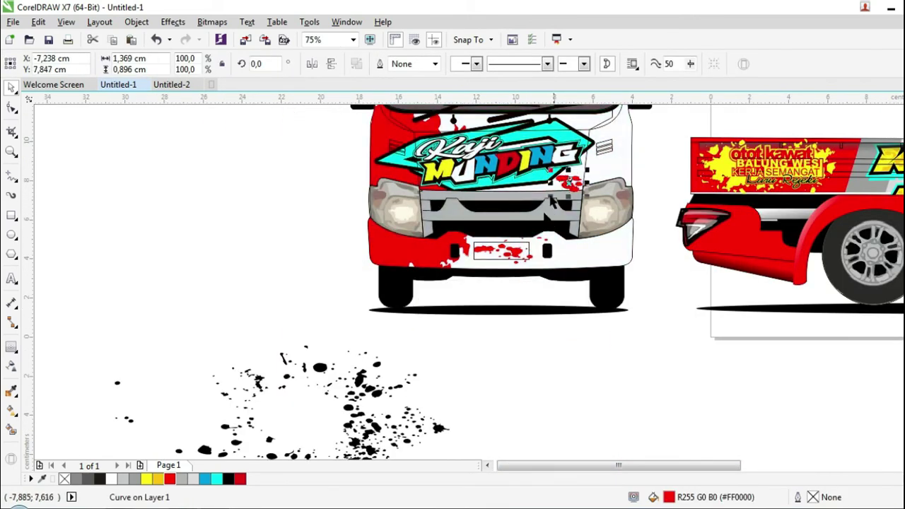
- Remove the leftover black droplets and move the complete truck front view up beside the two side views
scroll(538, 227, "down", 1)
left_click(515, 327)
left_click_drag(535, 394, 318, 290)
left_click_drag(356, 178, 461, 294)
left_click_drag(445, 241, 458, 205)
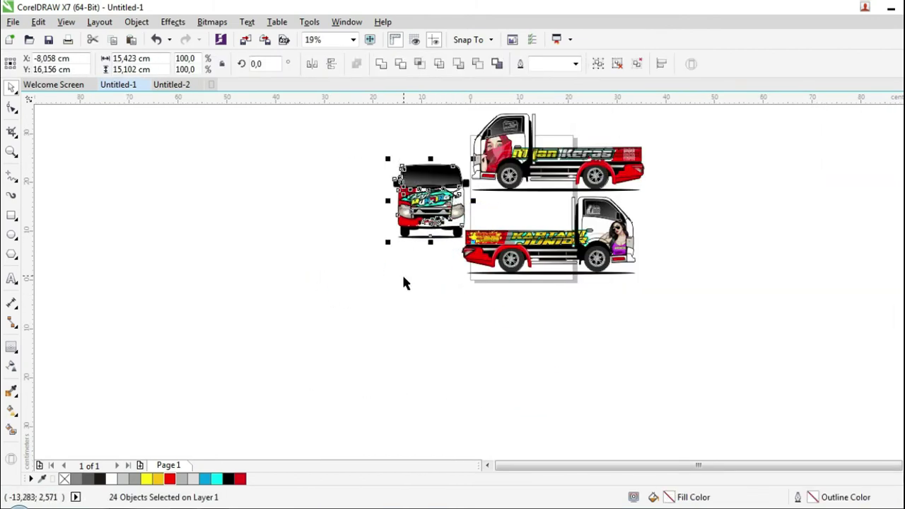
left_click(404, 282)
scroll(346, 267, "down", 1)
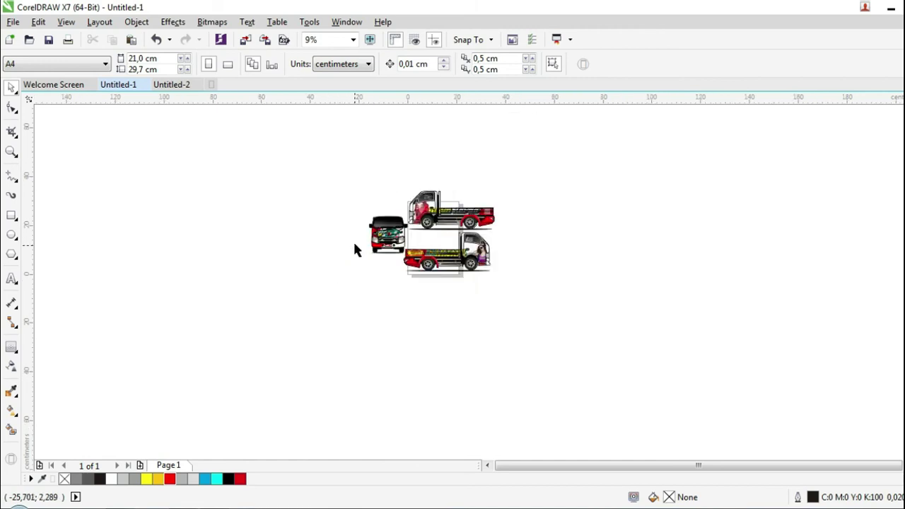
- Add the 24 pt text "Bismillah" above the truck's front view and set it in the Billion Dreams script font
scroll(376, 224, "up", 3)
left_click(12, 278)
left_click(424, 132)
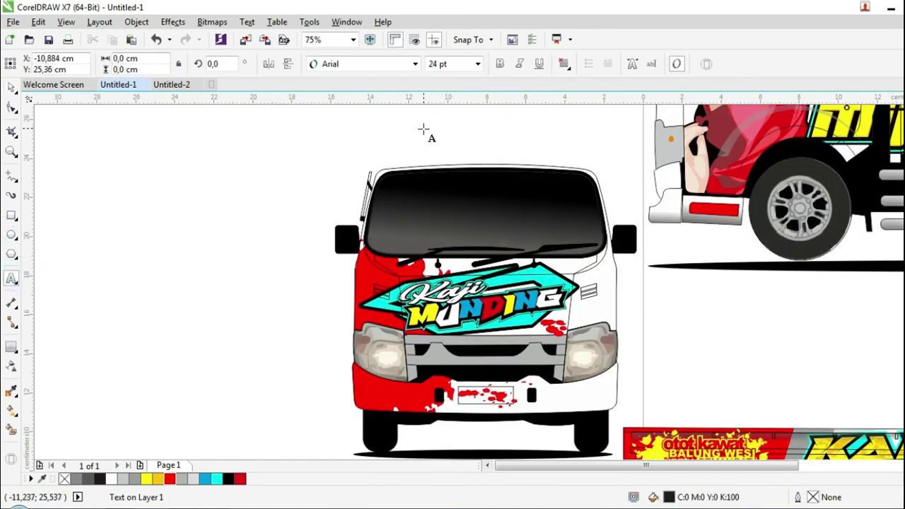
type("Bi")
left_click(11, 87)
left_click(382, 64)
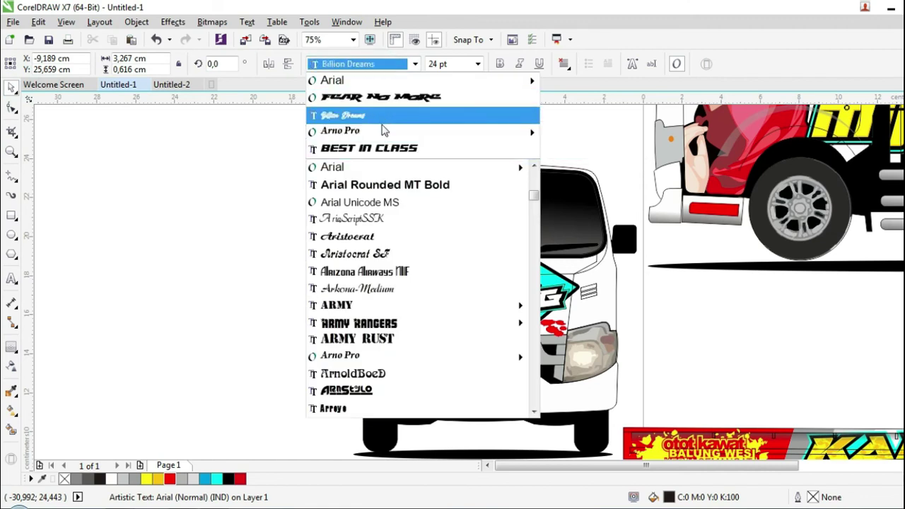
left_click(379, 136)
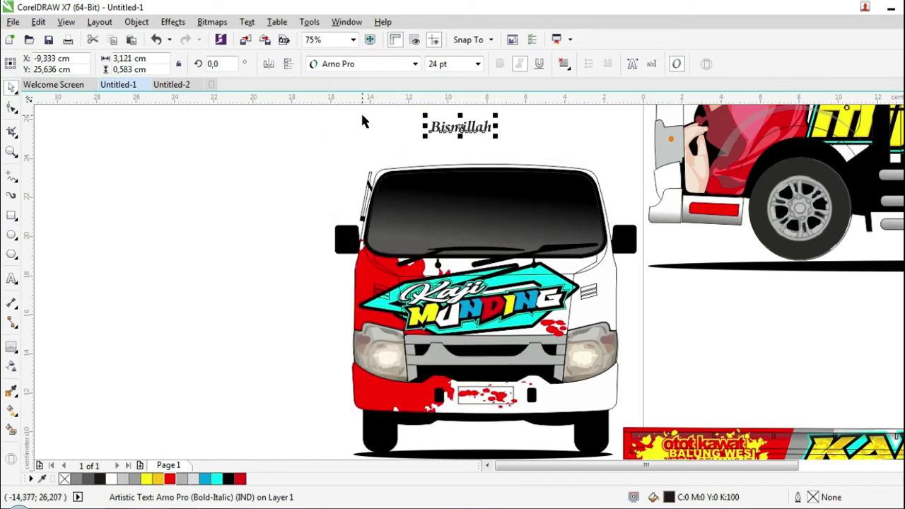
left_click(382, 65)
left_click(472, 128)
- Enlarge the Bismillah text, place it along the top of the windshield and fill it white
scroll(473, 124, "up", 2)
left_click_drag(502, 148, 784, 152)
scroll(403, 151, "down", 1)
left_click_drag(453, 152, 444, 264)
left_click(904, 258)
left_click(628, 186)
scroll(434, 223, "down", 2)
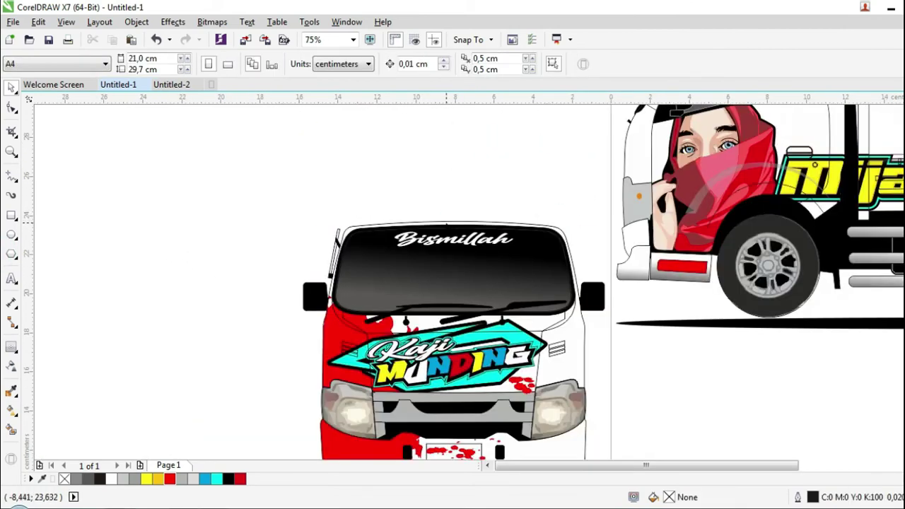
- Create a strip across the windshield's top by intersecting a drawn rectangle with the windshield, and delete the rectangle
left_click(11, 215)
left_click_drag(319, 198, 590, 253)
left_click(13, 89)
scroll(675, 303, "up", 1)
left_click(396, 235, "shift")
left_click(416, 65)
left_click(457, 125)
key("Delete")
- Fill the strip behind the Bismillah text red and remove its excess outer piece around the windshield frame
left_click(410, 178)
left_click(904, 309)
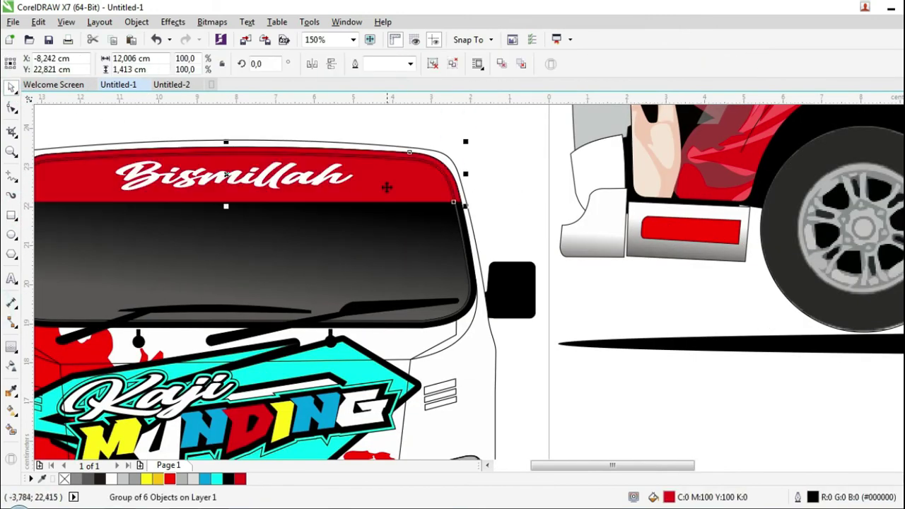
scroll(384, 184, "down", 1)
left_click(380, 162)
scroll(412, 192, "up", 2)
left_click(461, 193)
left_click(515, 139)
left_click(454, 188)
scroll(495, 149, "down", 2)
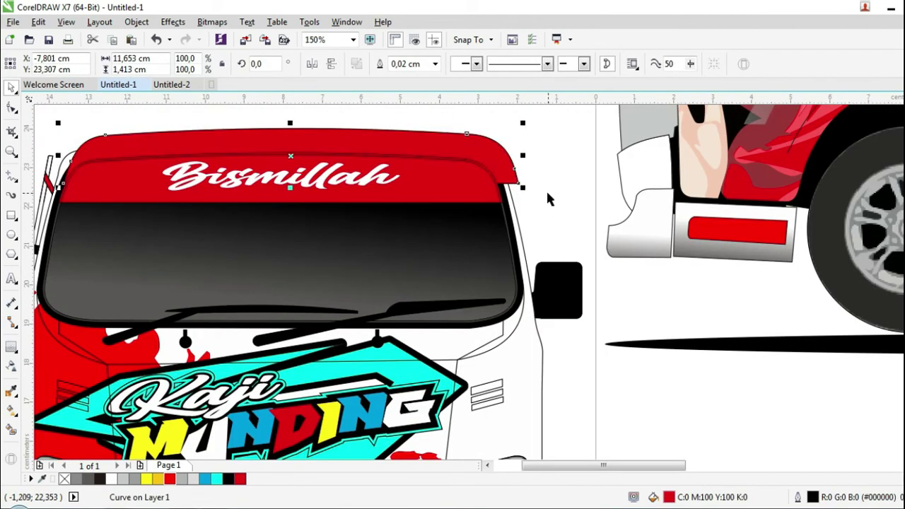
left_click(540, 212)
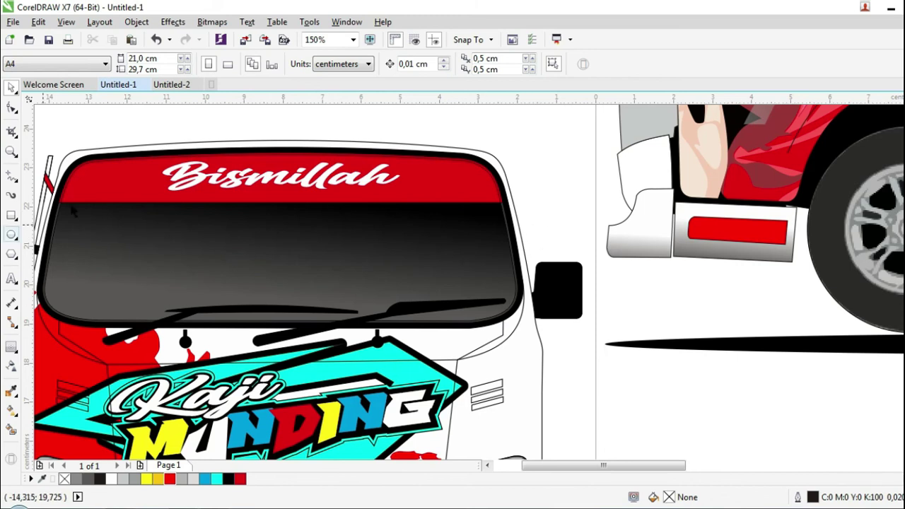
scroll(338, 227, "down", 2)
scroll(343, 324, "down", 2)
scroll(338, 232, "down", 2)
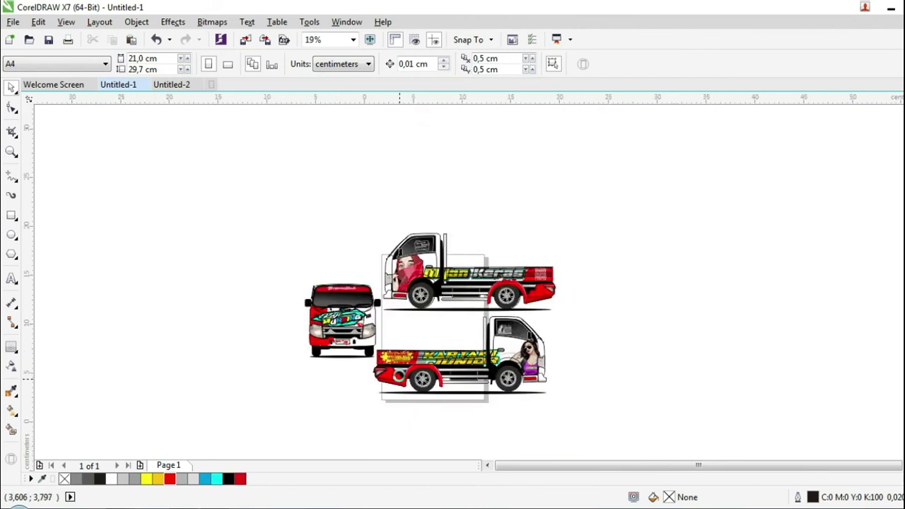
scroll(317, 356, "up", 2)
scroll(311, 212, "up", 2)
left_click(327, 192)
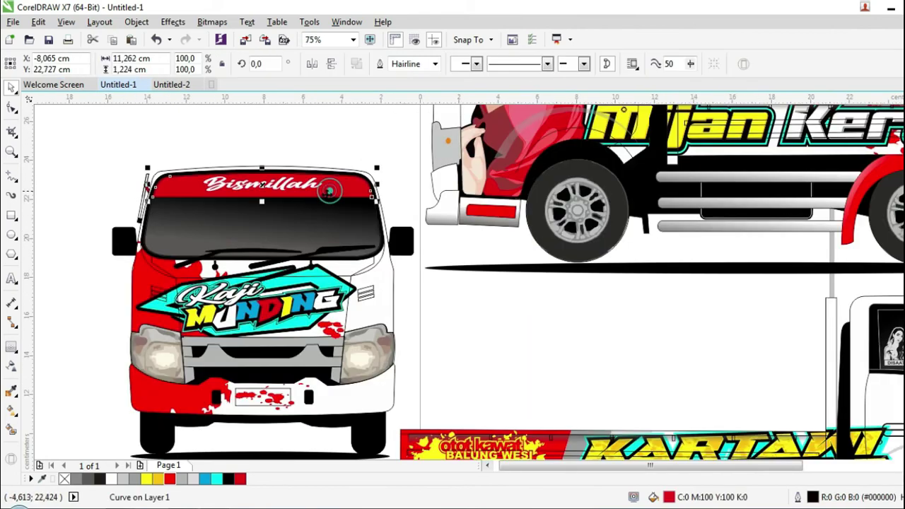
left_click(67, 330)
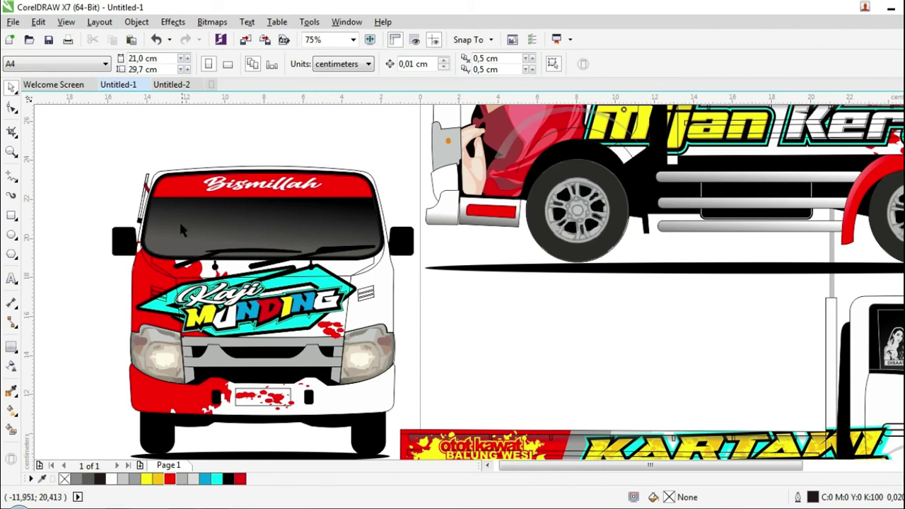
- Draw a background rectangle around all three truck views and send it behind them
scroll(217, 220, "down", 2)
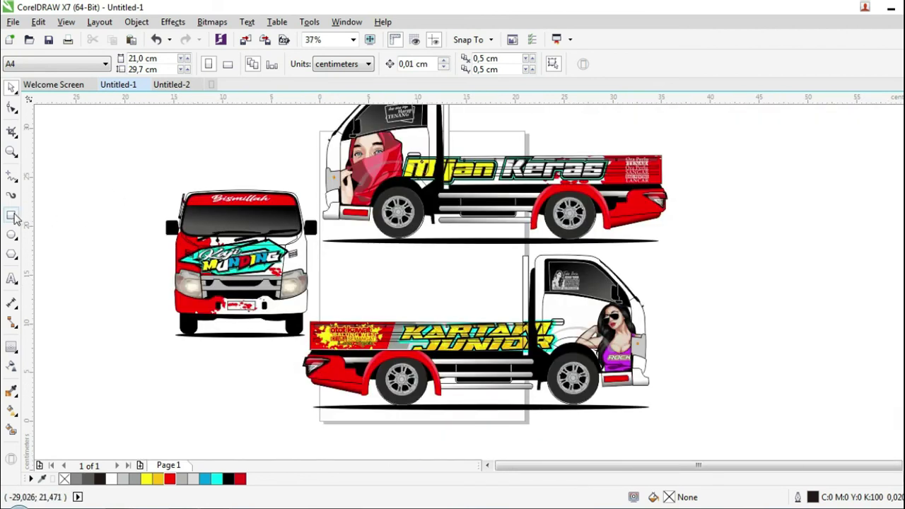
left_click(12, 216)
scroll(169, 254, "down", 2)
left_click_drag(163, 158, 449, 340)
left_click(11, 88)
right_click(182, 171)
mouse_move(259, 357)
left_click(382, 370)
left_click(429, 372)
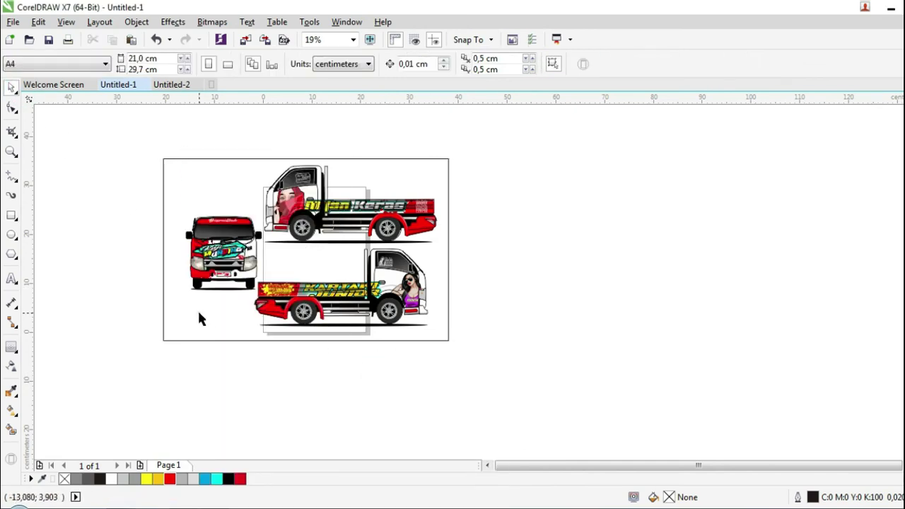
- Switch to Windows Explorer and browse Local Disk (H:) for the Putra_art logo image
scroll(199, 320, "up", 2)
left_click(863, 208)
left_click(86, 507)
left_click(61, 334)
scroll(478, 279, "down", 4)
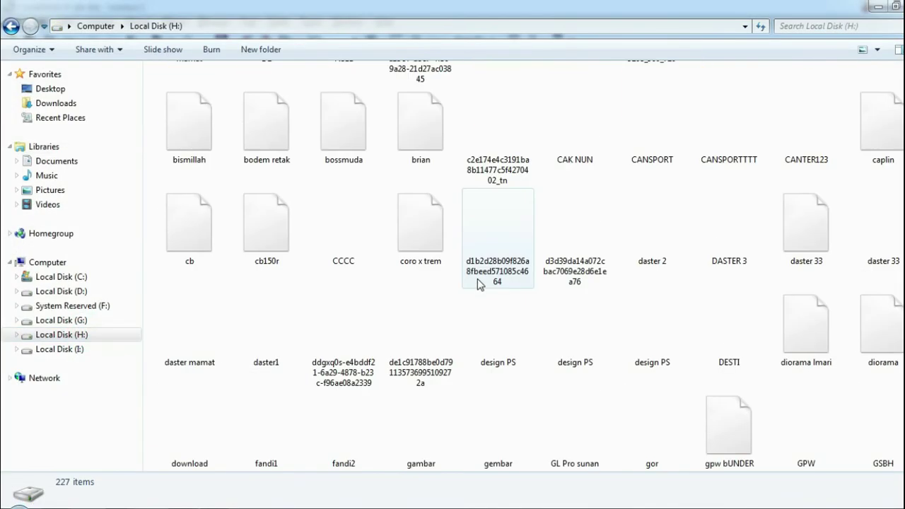
scroll(459, 293, "down", 5)
scroll(453, 304, "up", 2)
scroll(446, 311, "down", 8)
scroll(509, 314, "up", 6)
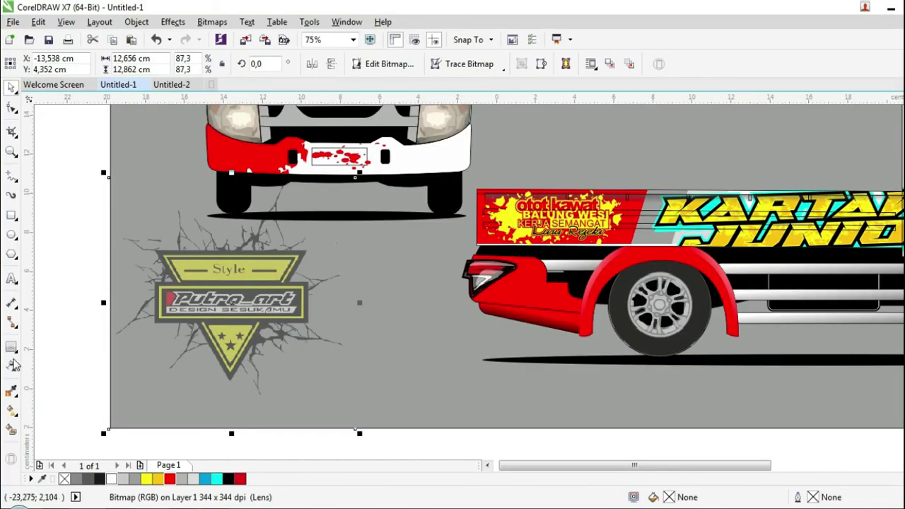
- Reduce the Putra_art logo's transparency from the Transparency tool until the logo is fully opaque
left_click(13, 365)
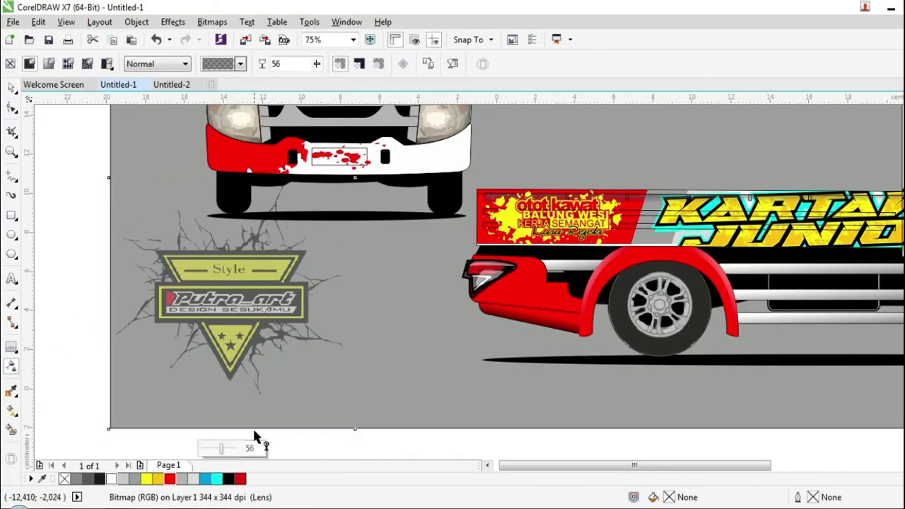
left_click_drag(221, 452, 187, 453)
left_click(14, 87)
left_click(54, 153)
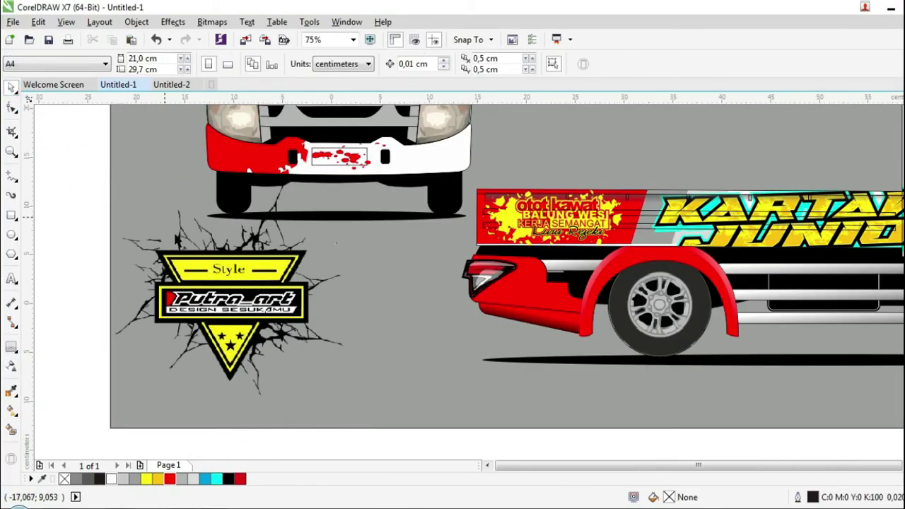
- Scale the whole layout, including background and logo, down to about 43 cm wide and reposition it over the page
scroll(193, 288, "down", 2)
left_click_drag(502, 338, 121, 137)
left_click_drag(461, 135, 386, 183)
scroll(327, 230, "up", 1)
left_click_drag(262, 253, 343, 237)
left_click(600, 234)
- Export the layout to Local Disk (H:), choosing a file type and a file name beginning with "tr"
left_click(14, 22)
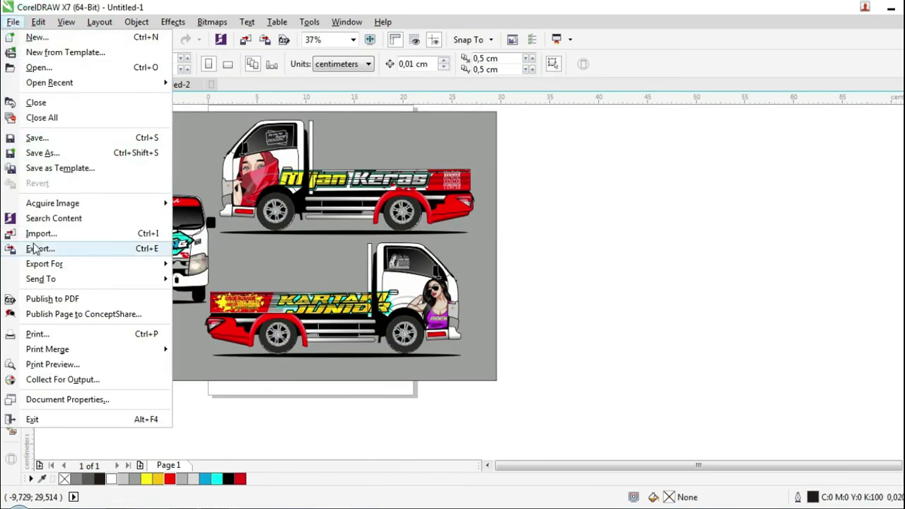
left_click(28, 246)
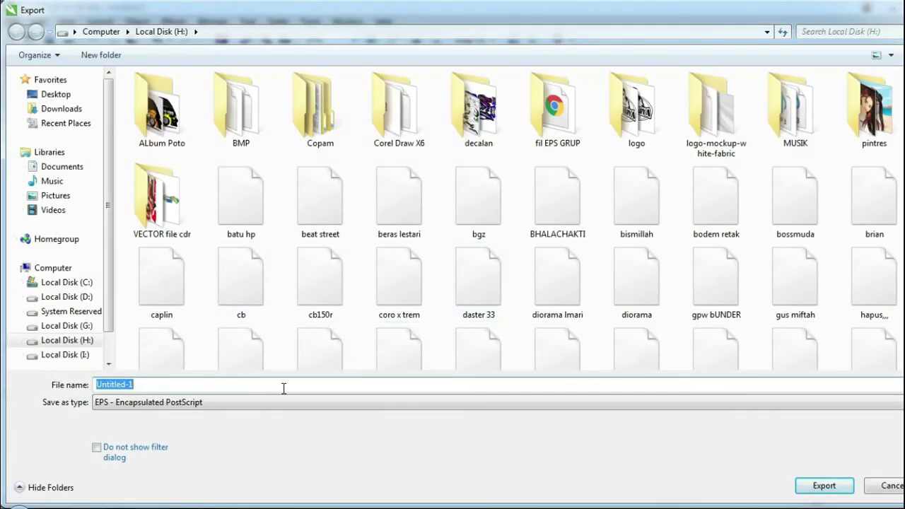
left_click(278, 401)
left_click(120, 96)
left_click(207, 379)
type("tr")
key("Down")
key("Down")
key("Down")
key("Down")
key("Down")
left_click(822, 485)
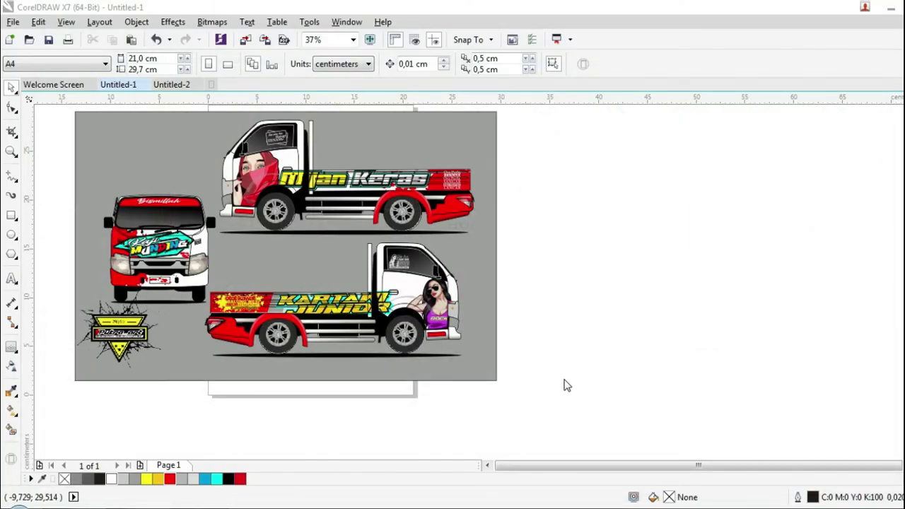